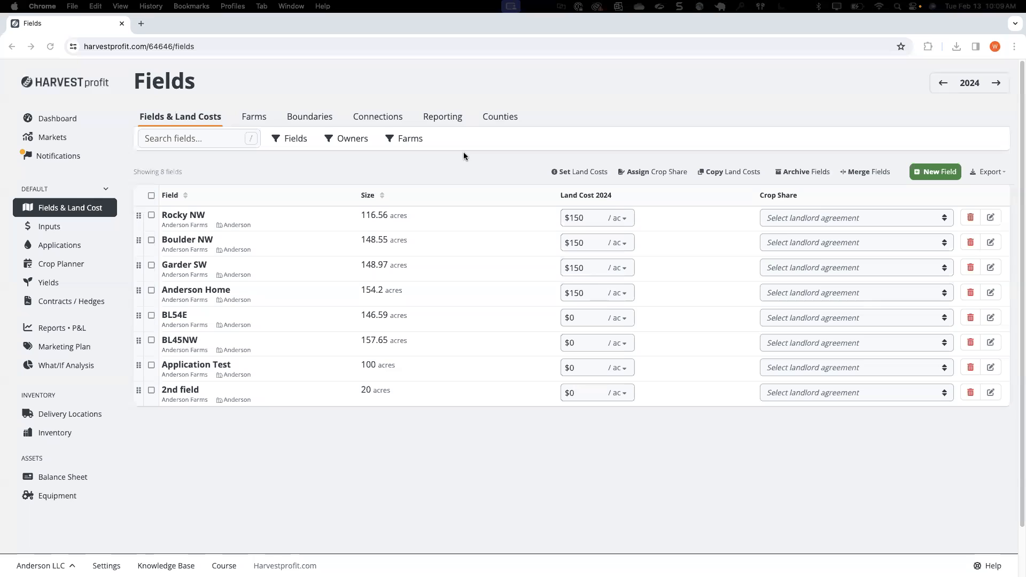
Step: Create and save a new field named Bucks SW with owner Anderson Farms and 250 acres
{"action": "left_click", "coordinate": [92, 209]}
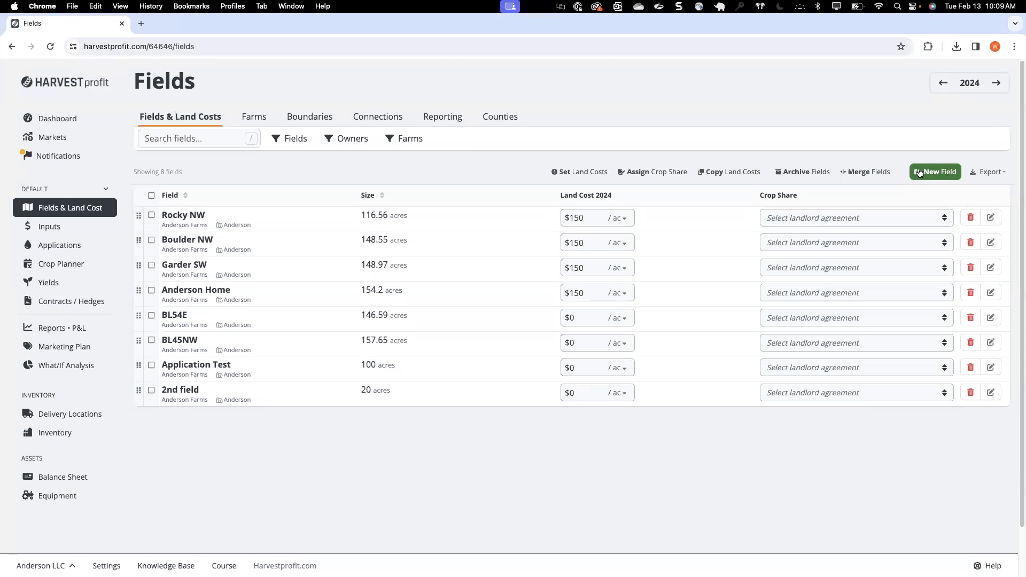
{"action": "left_click", "coordinate": [920, 172]}
{"action": "left_click", "coordinate": [437, 160]}
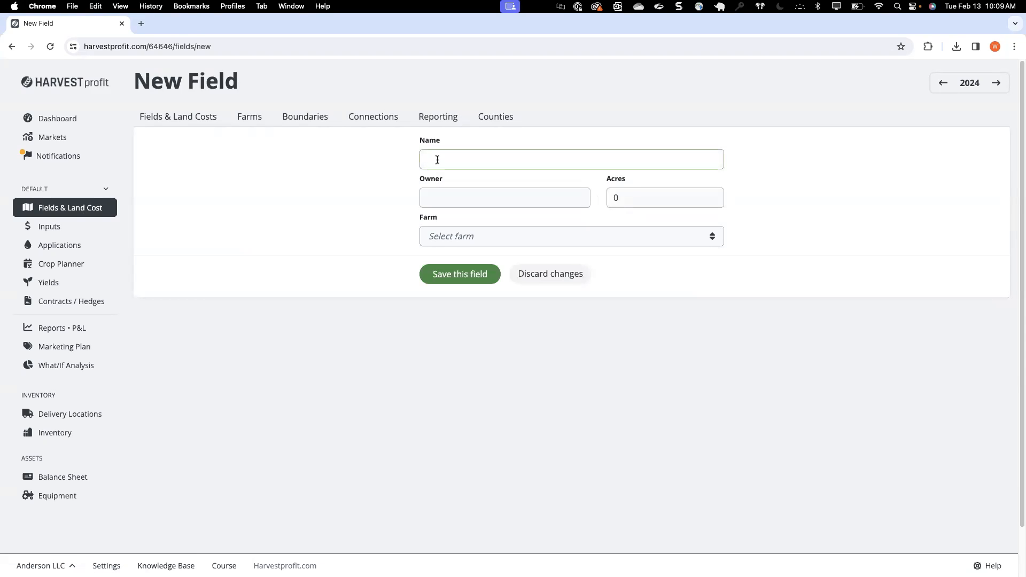
{"action": "type", "text": "Bucks SW"}
{"action": "left_click", "coordinate": [444, 197]}
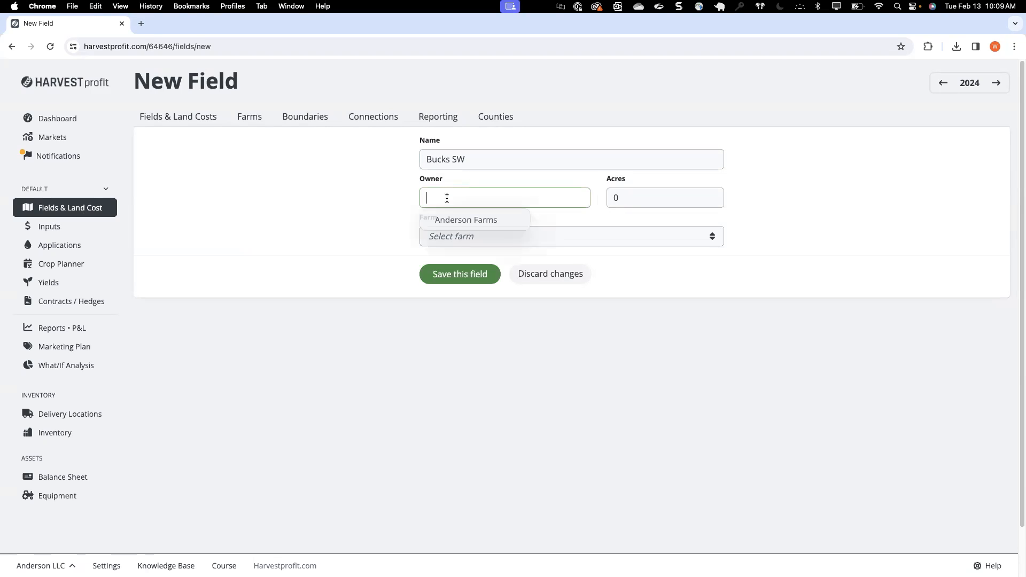
{"action": "left_click", "coordinate": [488, 219]}
{"action": "left_click", "coordinate": [645, 195]}
{"action": "type", "text": "250"}
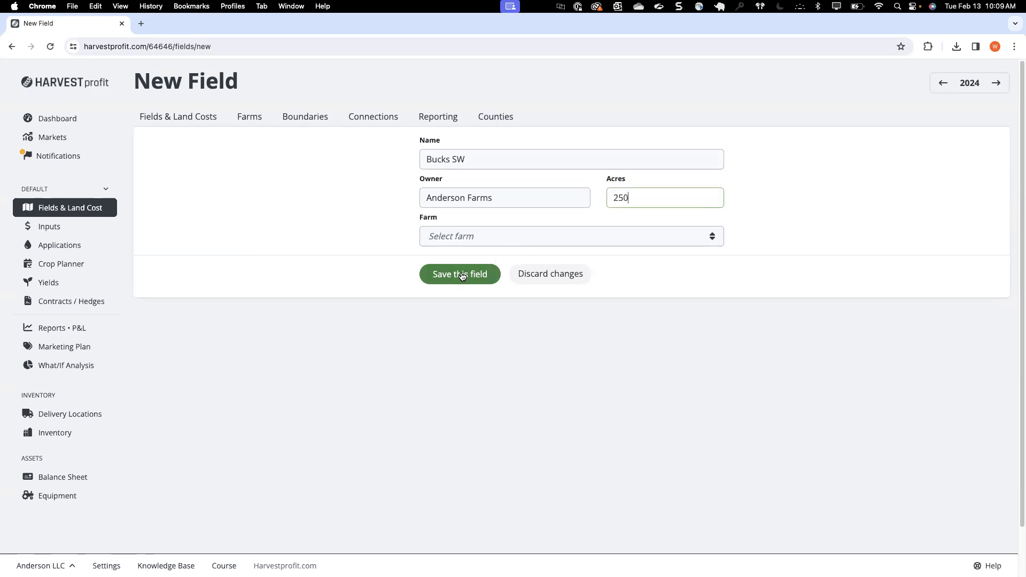
{"action": "left_click", "coordinate": [442, 276]}
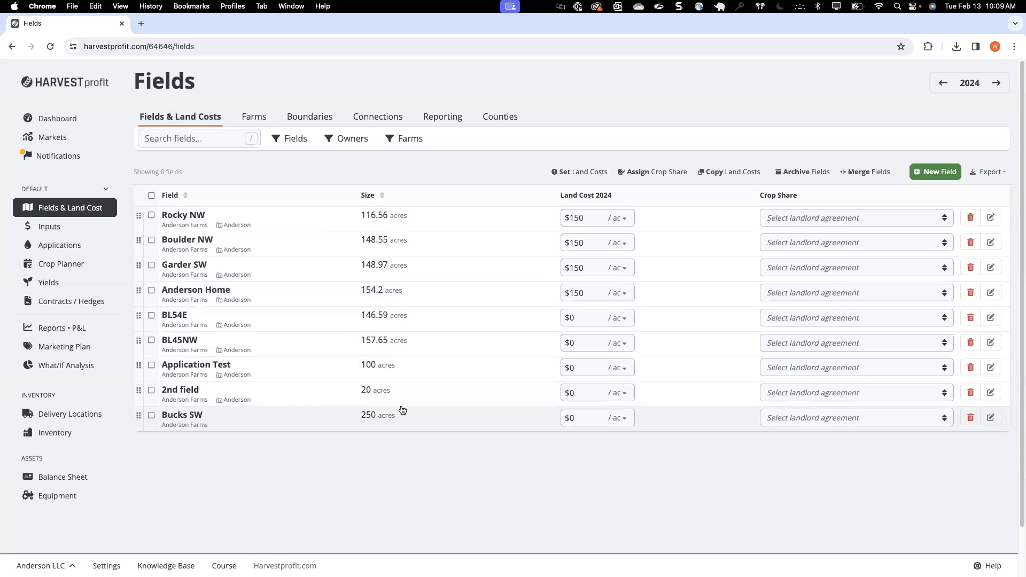
Step: Set the 2024 land cost of the Bucks SW field to $120 per acre
{"action": "left_click", "coordinate": [578, 419]}
{"action": "type", "text": "120"}
{"action": "left_click", "coordinate": [589, 447]}
{"action": "left_click", "coordinate": [588, 416]}
{"action": "left_click", "coordinate": [618, 418]}
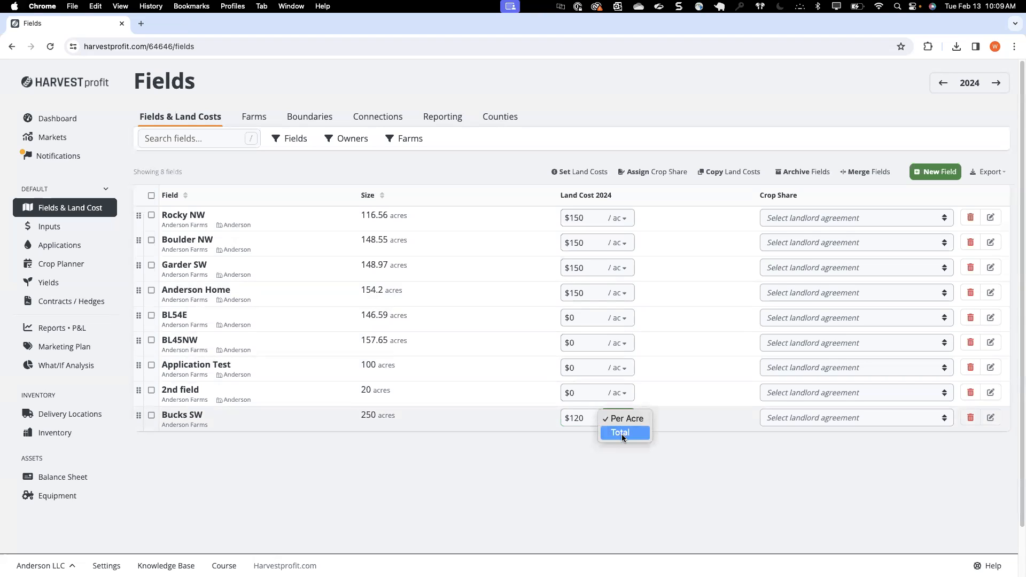
{"action": "left_click", "coordinate": [587, 417]}
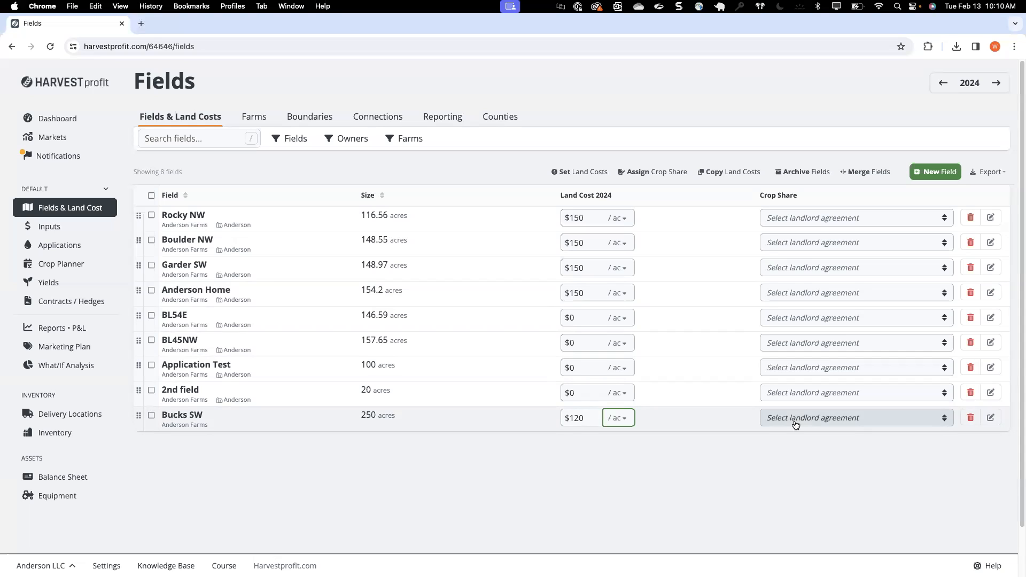
{"action": "left_click", "coordinate": [795, 418]}
{"action": "left_click", "coordinate": [819, 467]}
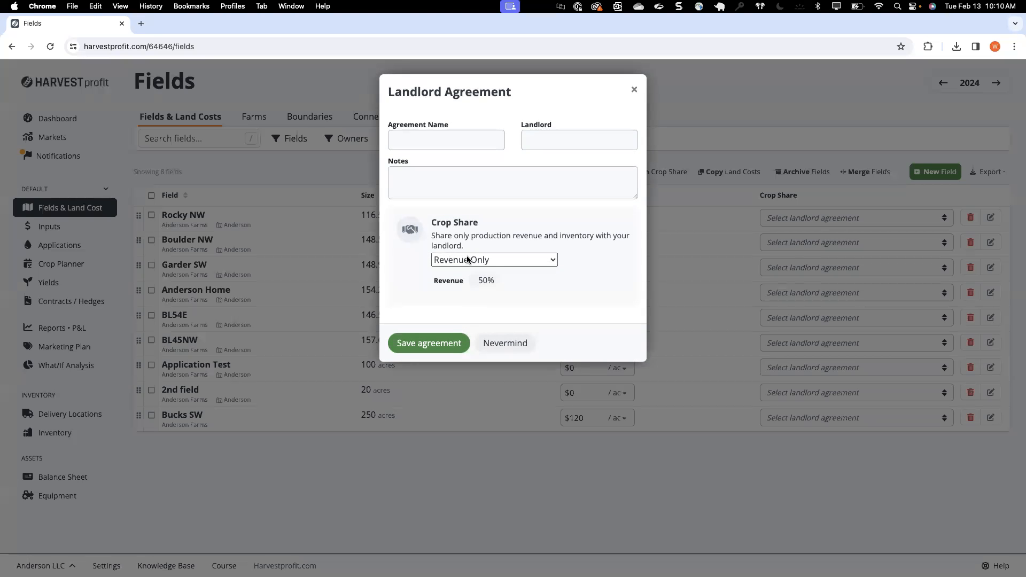
{"action": "left_click", "coordinate": [468, 260]}
{"action": "left_click", "coordinate": [583, 269]}
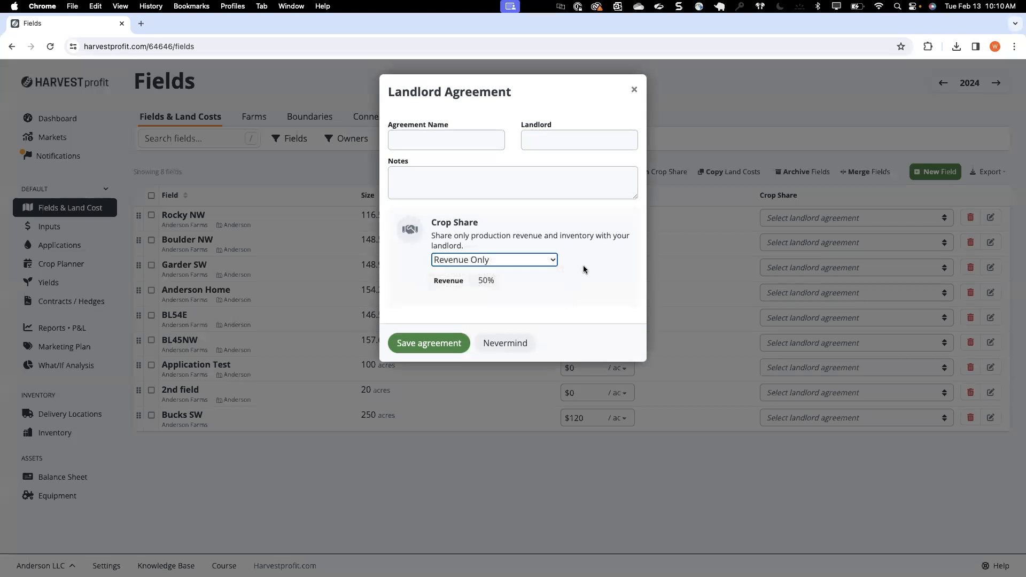
{"action": "left_click", "coordinate": [475, 282]}
{"action": "double_click", "coordinate": [492, 279]}
{"action": "type", "text": "20"}
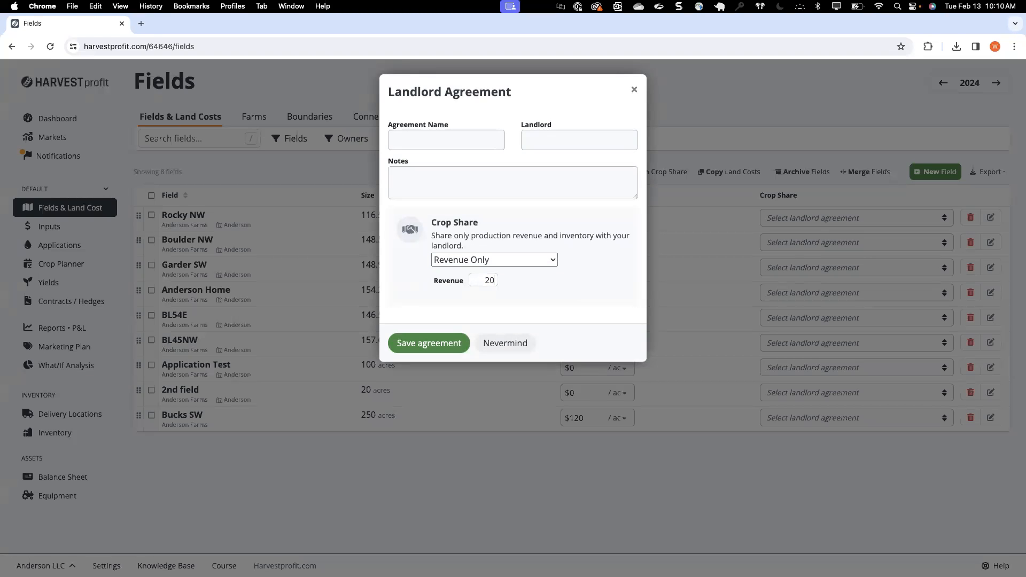
{"action": "left_click", "coordinate": [591, 282]}
{"action": "left_click", "coordinate": [634, 90]}
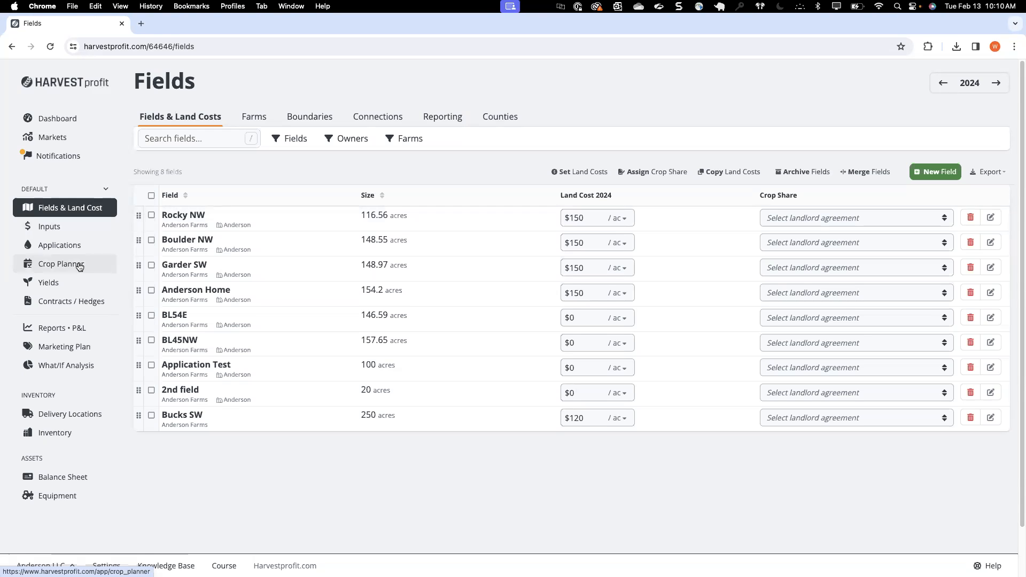
Step: Open the Crop Planner
{"action": "left_click", "coordinate": [79, 266]}
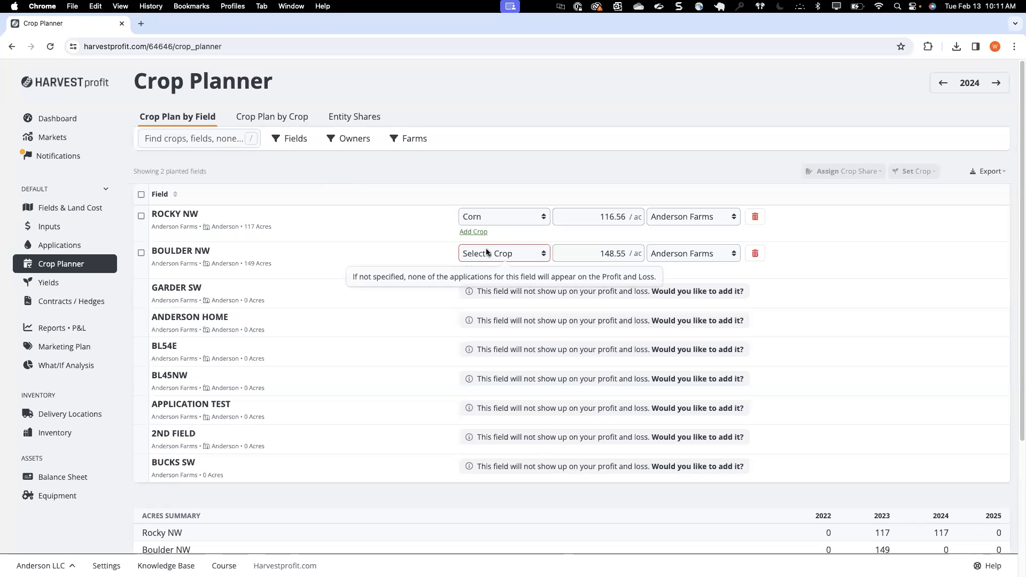
{"action": "left_click", "coordinate": [486, 293]}
{"action": "left_click", "coordinate": [486, 293]}
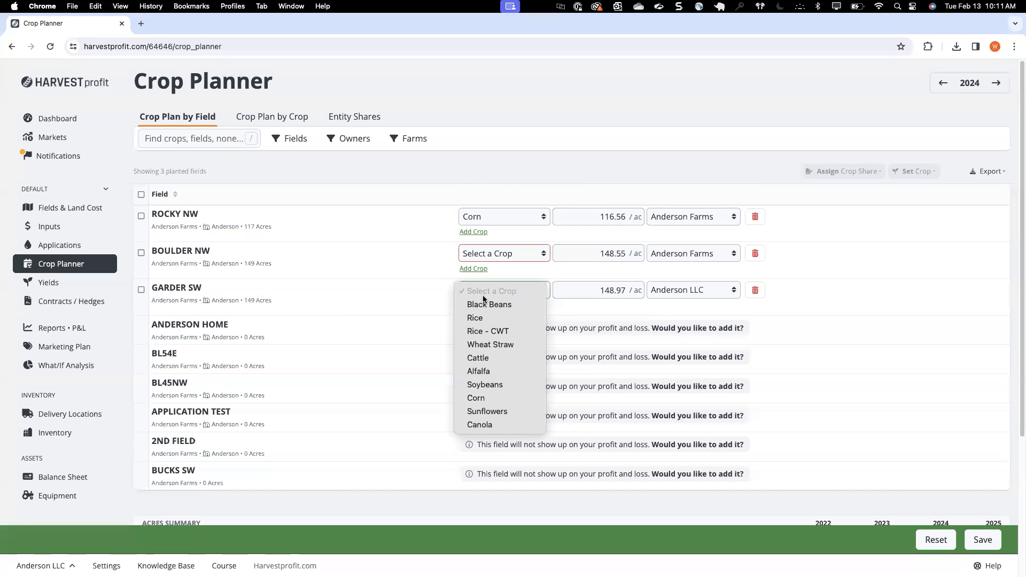
{"action": "left_click", "coordinate": [662, 309]}
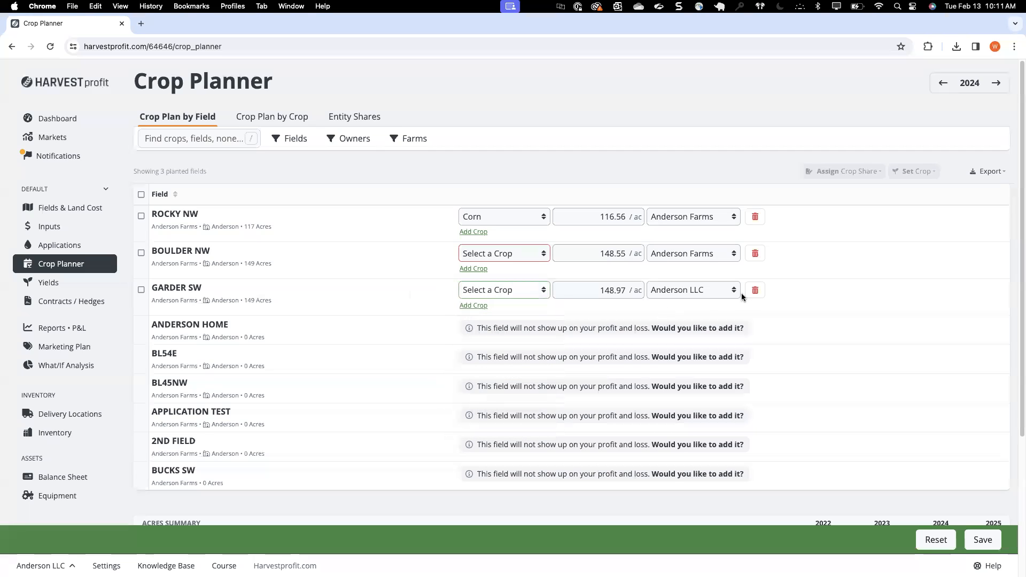
{"action": "left_click", "coordinate": [755, 290]}
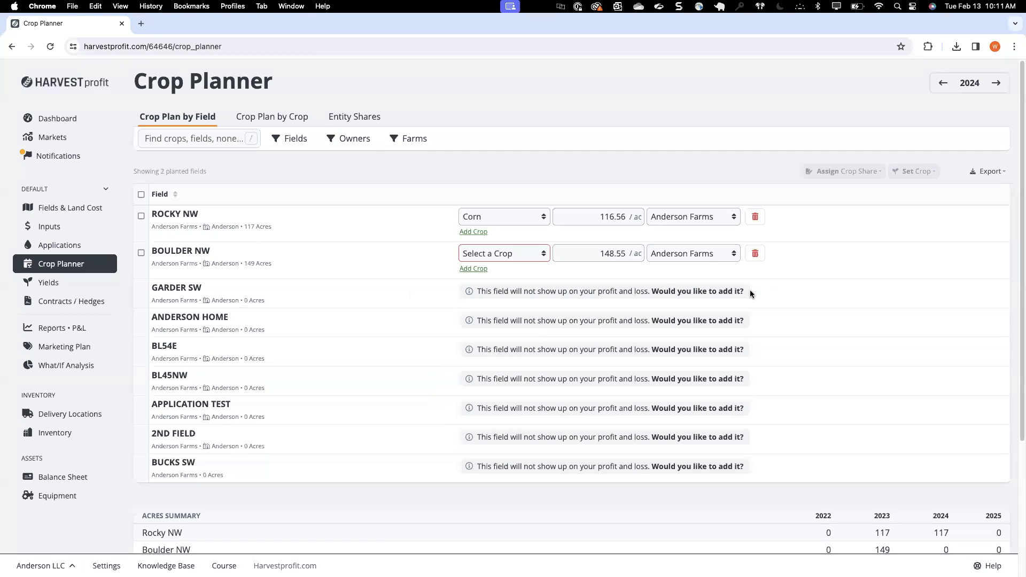
Step: Add the Bucks SW field to the 2024 crop plan with Corn as its crop and save the plan
{"action": "left_click", "coordinate": [479, 465]}
{"action": "left_click", "coordinate": [497, 466]}
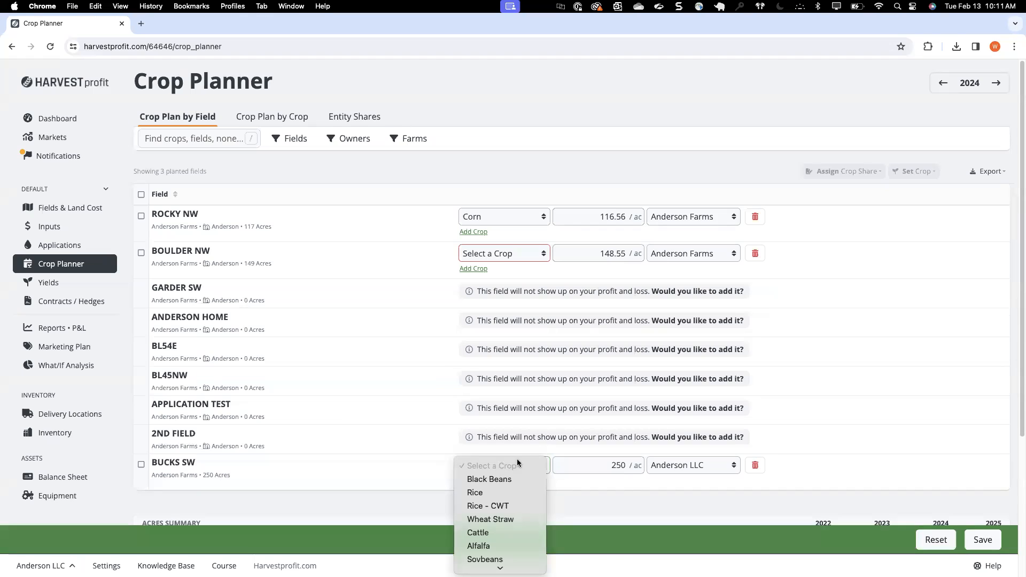
{"action": "scroll", "coordinate": [499, 489], "scroll_direction": "down", "scroll_amount": 2}
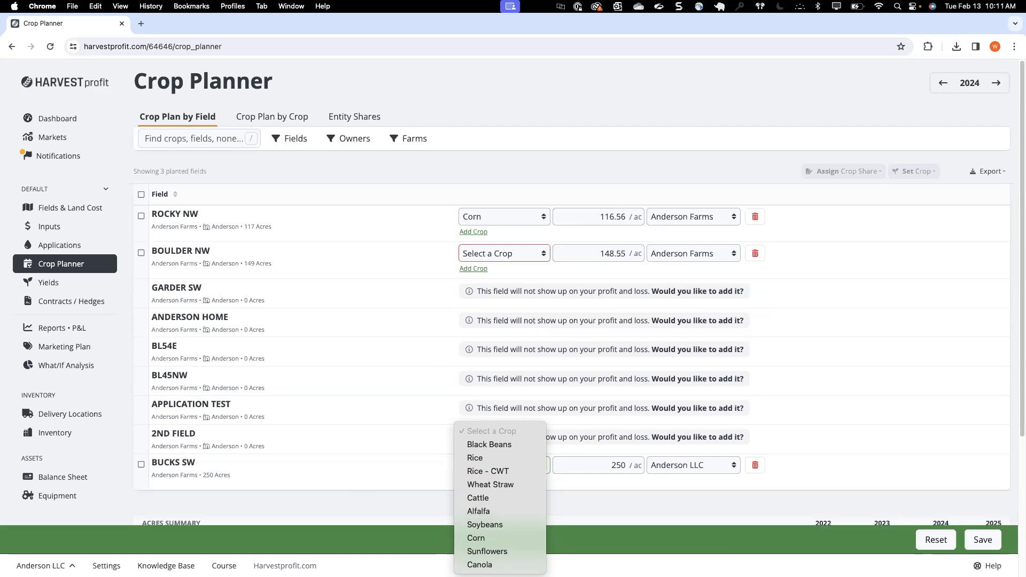
{"action": "left_click", "coordinate": [331, 506]}
{"action": "left_click", "coordinate": [470, 465]}
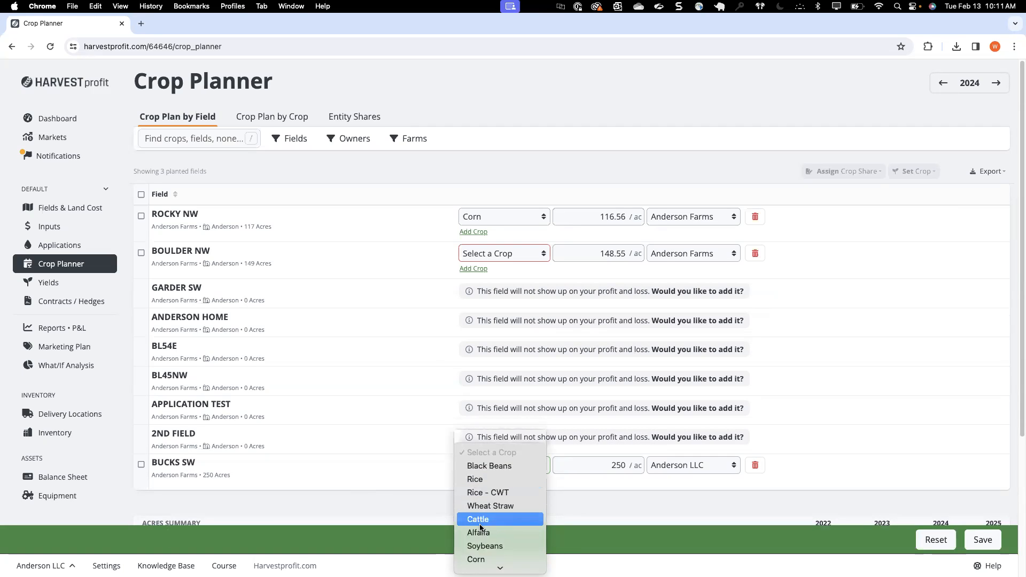
{"action": "left_click", "coordinate": [481, 539]}
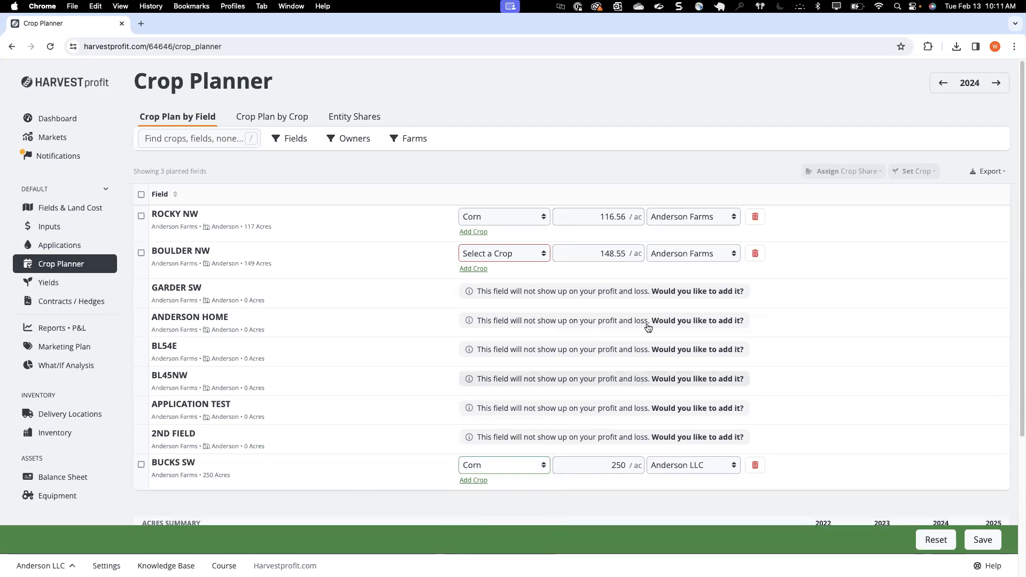
{"action": "left_click", "coordinate": [986, 539]}
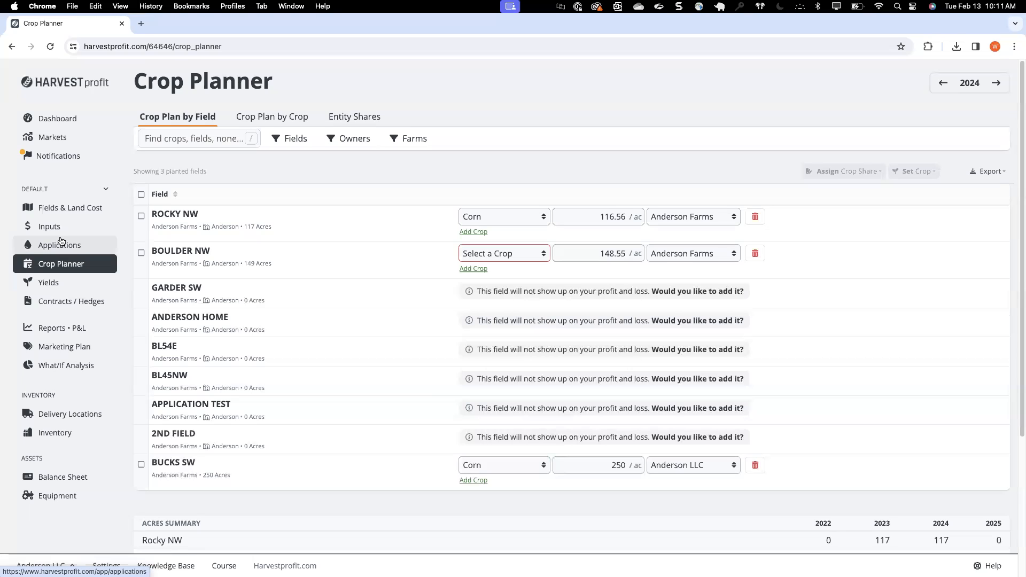
Step: Open the Inputs page and review the applied fertilizer, seed and chemical products with their costs and units
{"action": "left_click", "coordinate": [51, 227]}
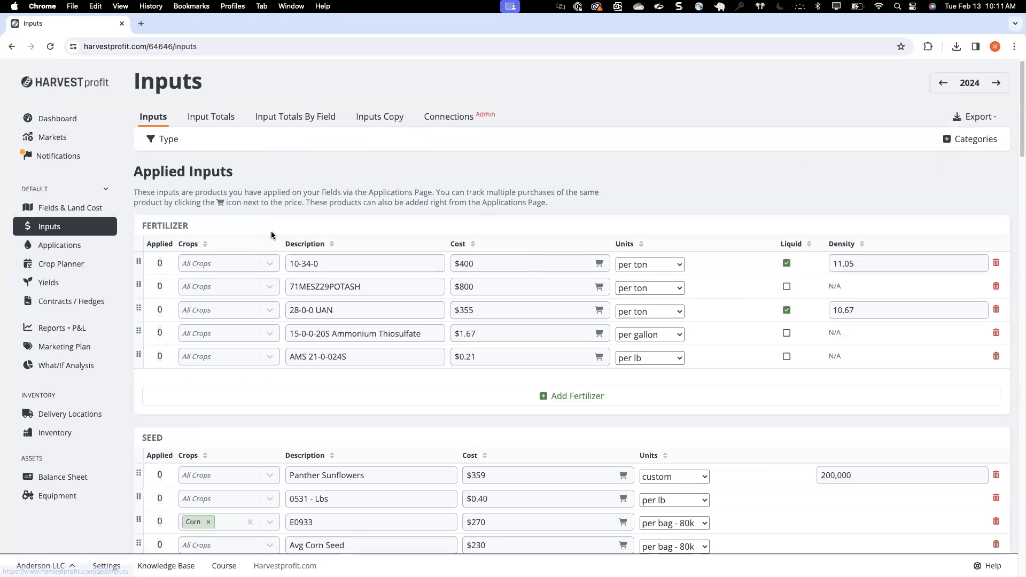
{"action": "scroll", "coordinate": [380, 212], "scroll_direction": "down", "scroll_amount": 2}
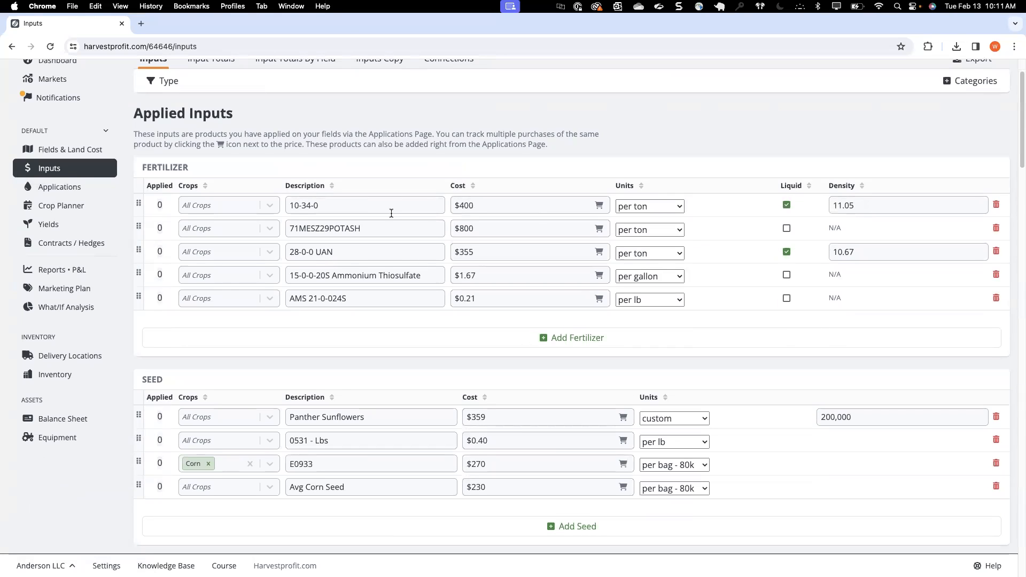
{"action": "scroll", "coordinate": [395, 256], "scroll_direction": "down", "scroll_amount": 3}
{"action": "scroll", "coordinate": [395, 259], "scroll_direction": "down", "scroll_amount": 12}
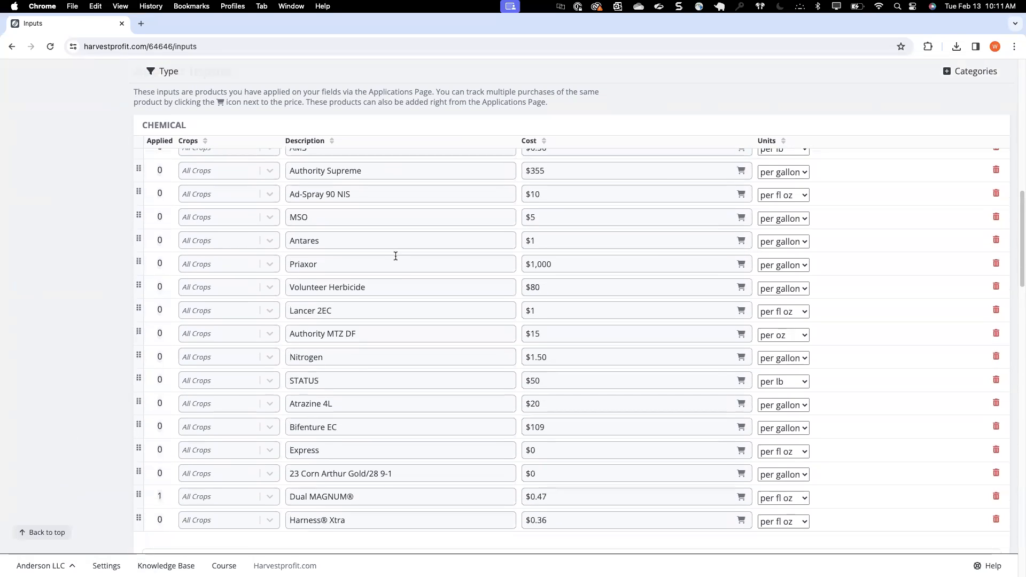
{"action": "scroll", "coordinate": [395, 257], "scroll_direction": "down", "scroll_amount": 6}
{"action": "scroll", "coordinate": [396, 258], "scroll_direction": "down", "scroll_amount": 5}
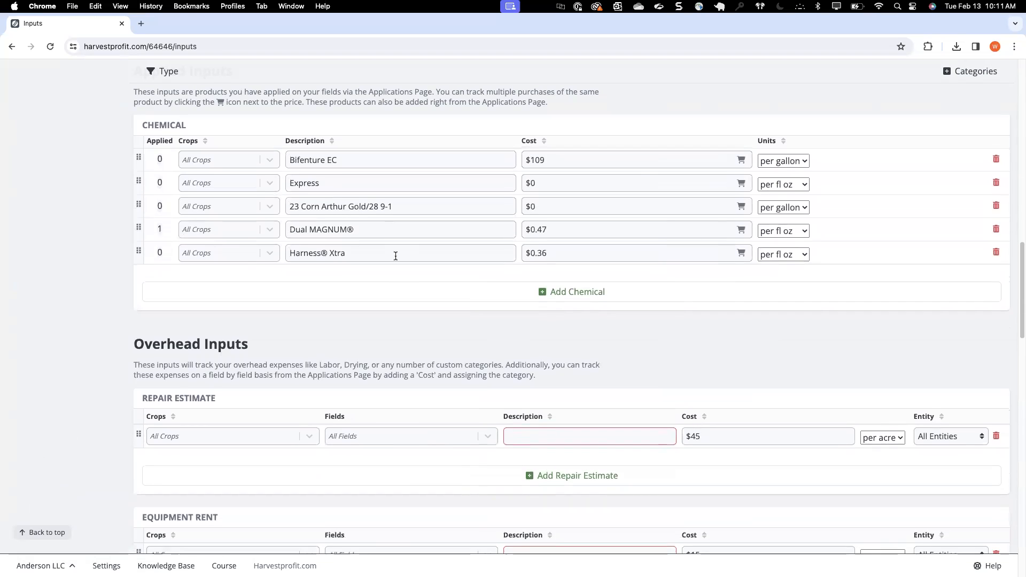
Step: Review the overhead inputs, including repair estimate, equipment rent, payments, crop insurance and fuel
{"action": "scroll", "coordinate": [395, 259], "scroll_direction": "down", "scroll_amount": 1}
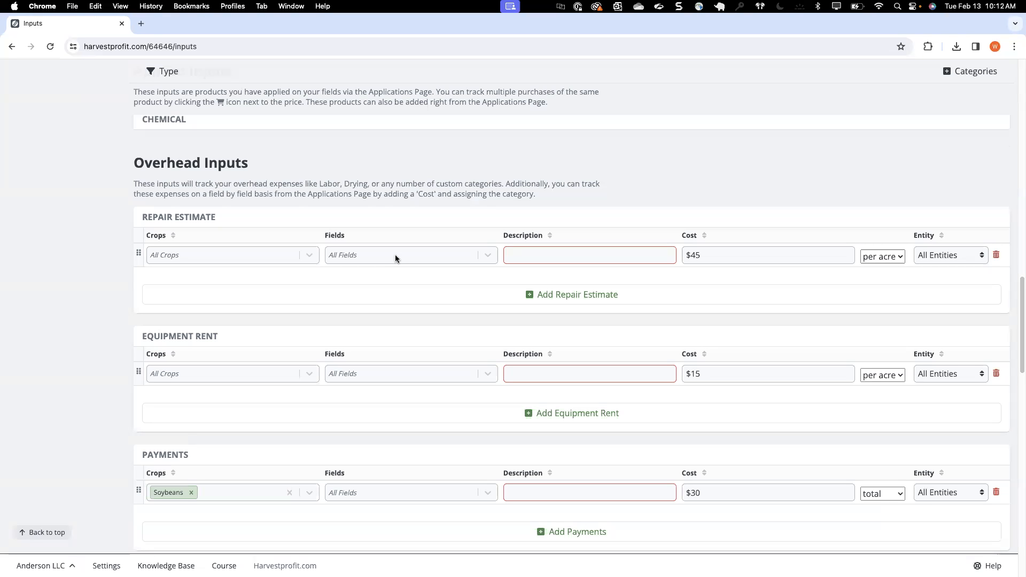
{"action": "scroll", "coordinate": [316, 218], "scroll_direction": "down", "scroll_amount": 3}
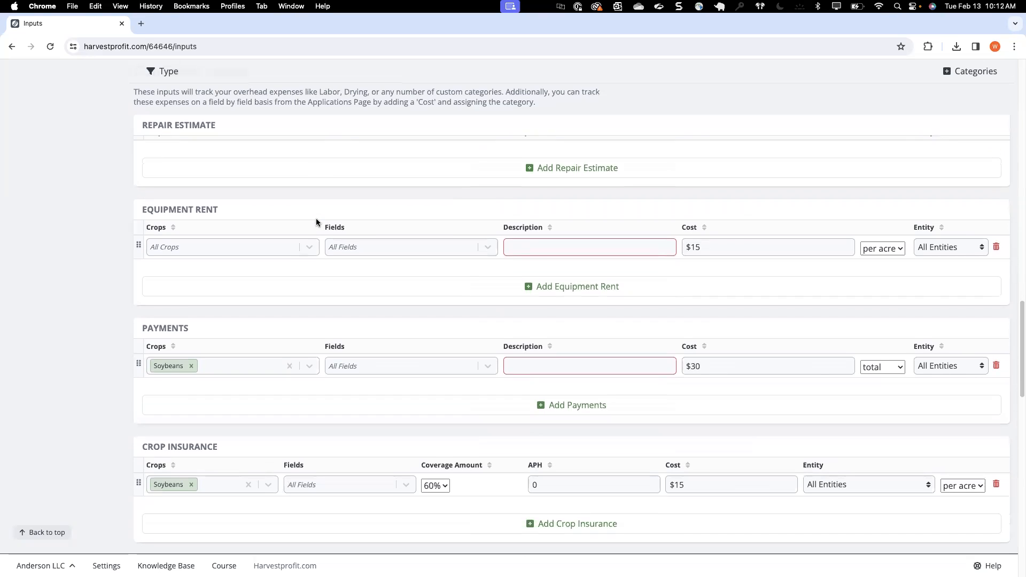
{"action": "scroll", "coordinate": [316, 218], "scroll_direction": "down", "scroll_amount": 3}
{"action": "scroll", "coordinate": [326, 282], "scroll_direction": "down", "scroll_amount": 1}
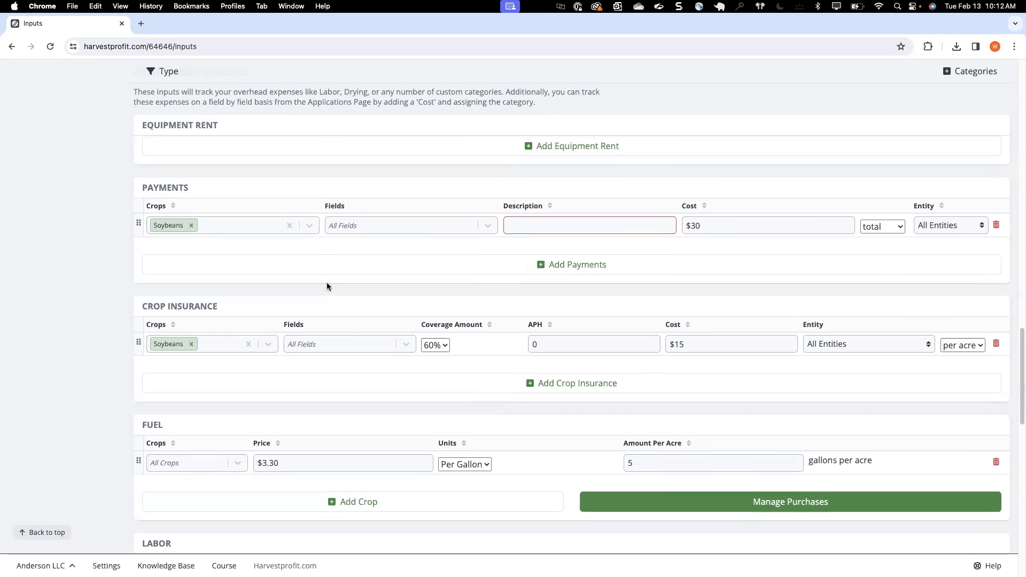
{"action": "scroll", "coordinate": [327, 286], "scroll_direction": "up", "scroll_amount": 2}
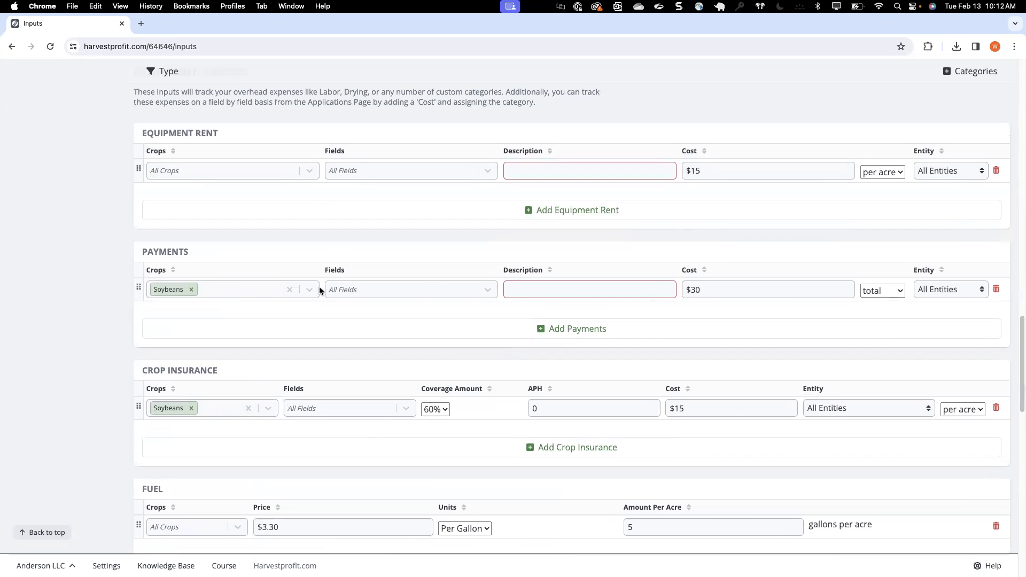
{"action": "scroll", "coordinate": [319, 290], "scroll_direction": "down", "scroll_amount": 1}
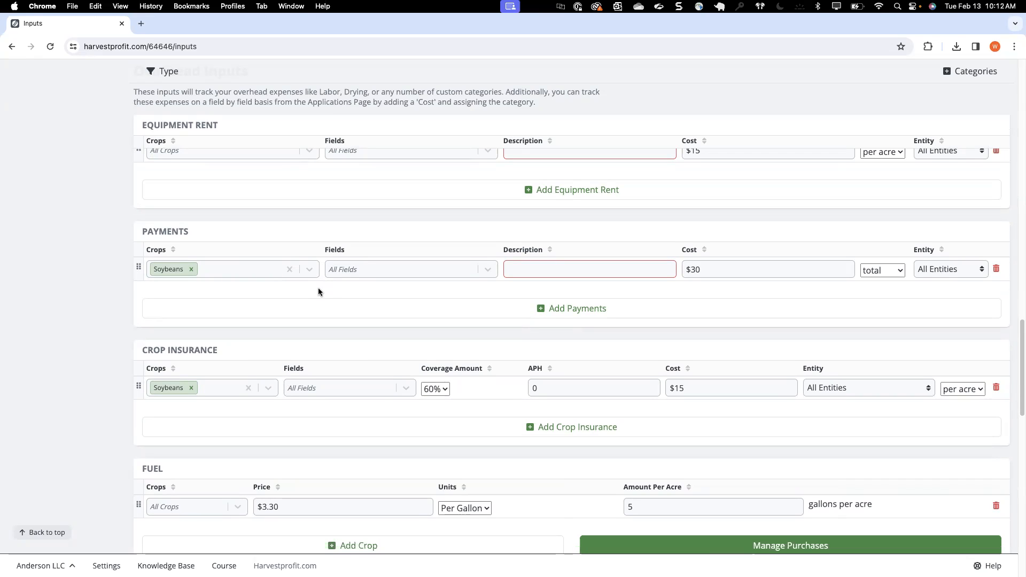
{"action": "left_click", "coordinate": [965, 79]}
{"action": "scroll", "coordinate": [69, 243], "scroll_direction": "up", "scroll_amount": 15}
{"action": "scroll", "coordinate": [68, 244], "scroll_direction": "up", "scroll_amount": 5}
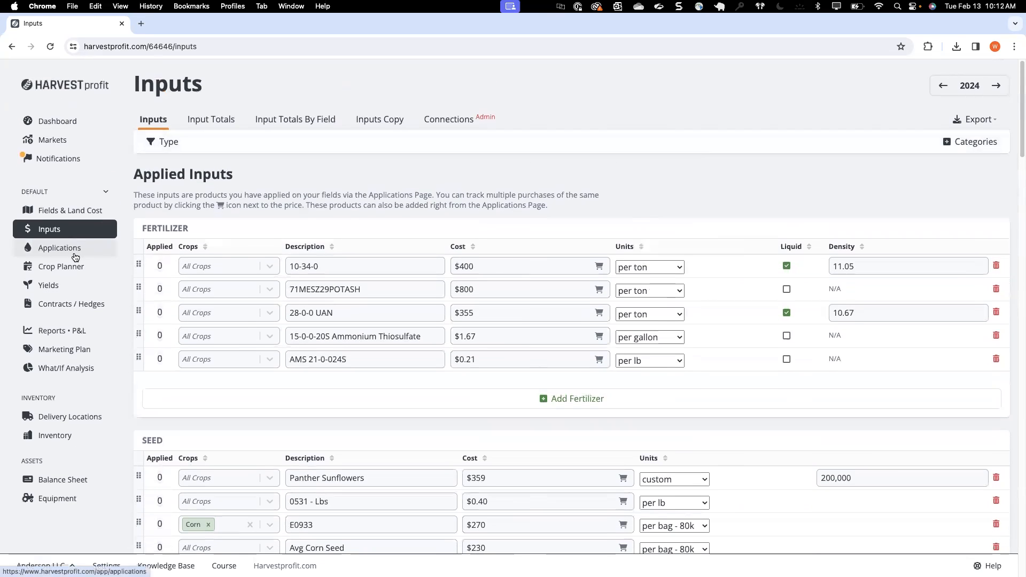
Step: Start a new application template titled Corn Budget 2024
{"action": "left_click", "coordinate": [69, 245]}
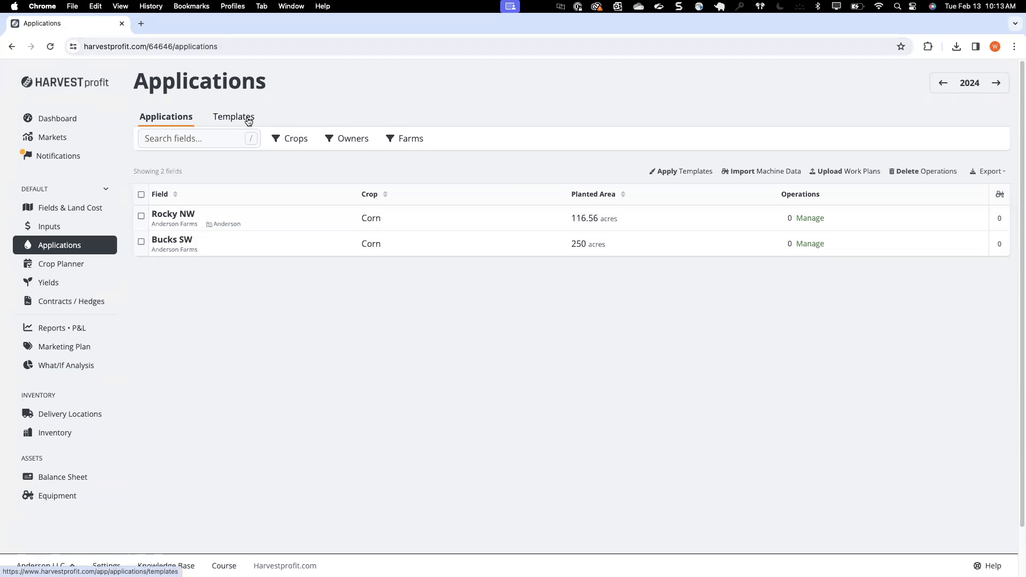
{"action": "left_click", "coordinate": [239, 114]}
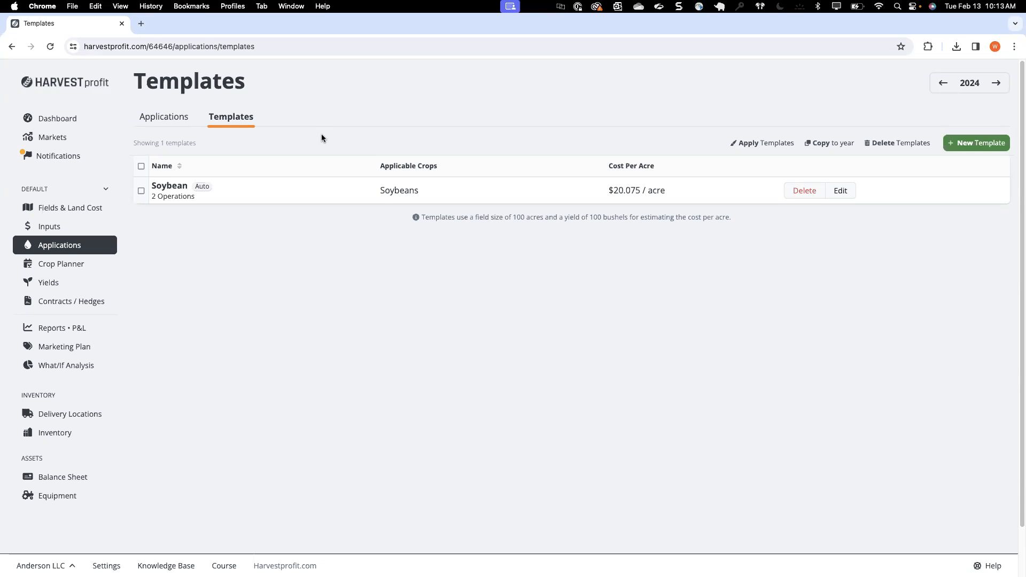
{"action": "left_click", "coordinate": [966, 150]}
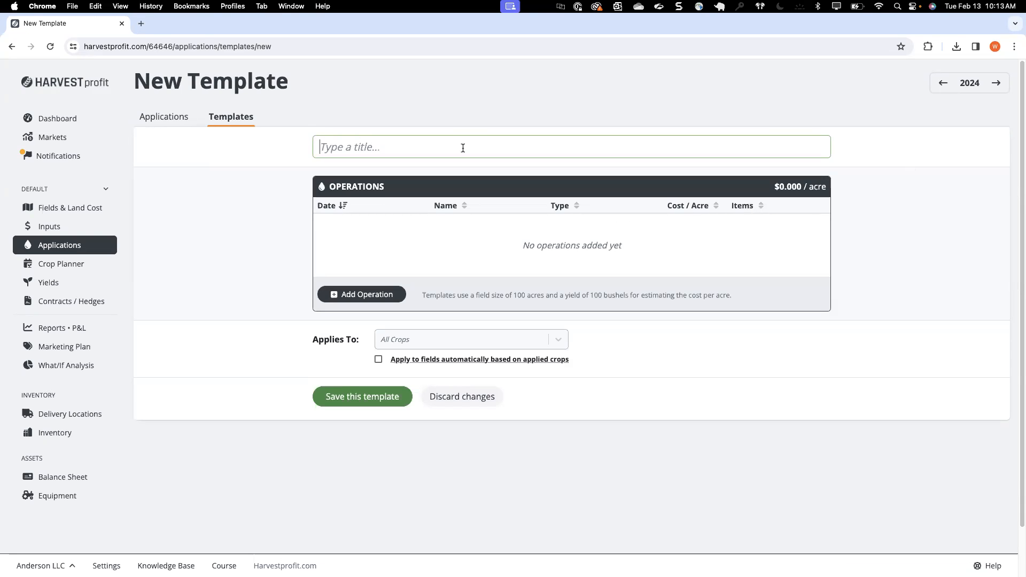
{"action": "type", "text": "Corn Budget 2024"}
Step: Add an operation to the Corn Budget 2024 template and apply the Avg Corn Seed product to it
{"action": "left_click", "coordinate": [379, 295]}
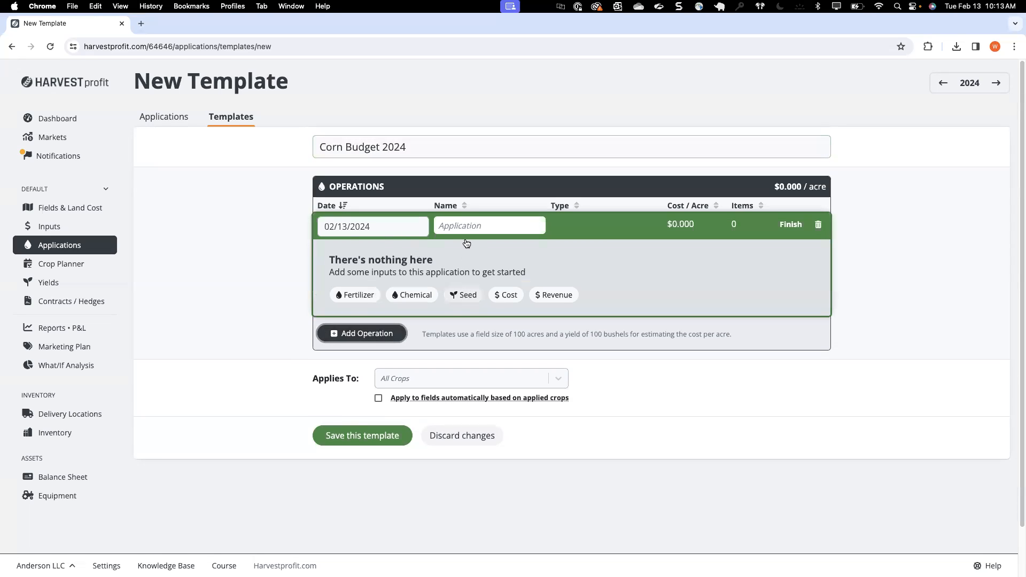
{"action": "left_click", "coordinate": [457, 297]}
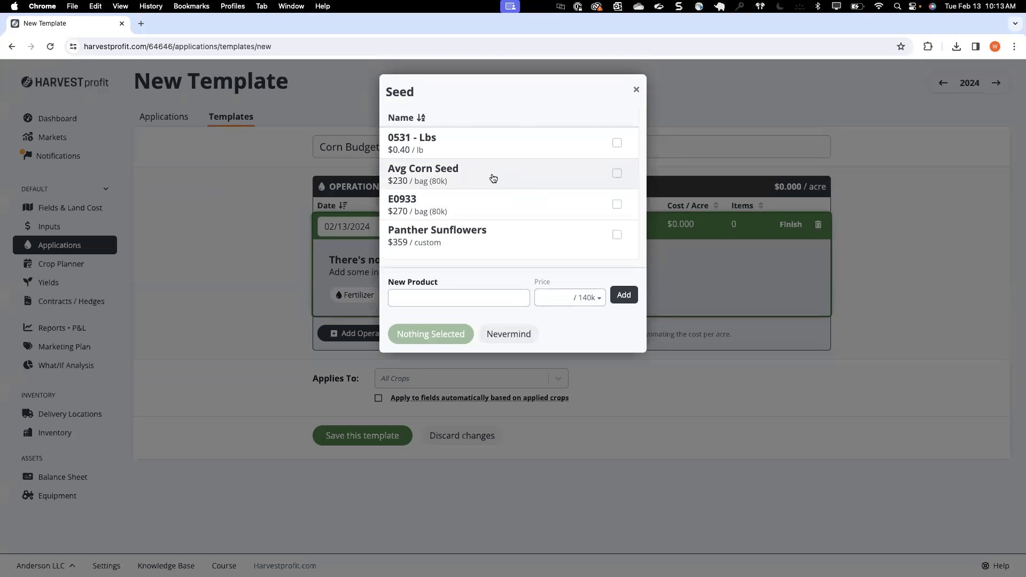
{"action": "left_click", "coordinate": [543, 187]}
{"action": "left_click", "coordinate": [432, 336]}
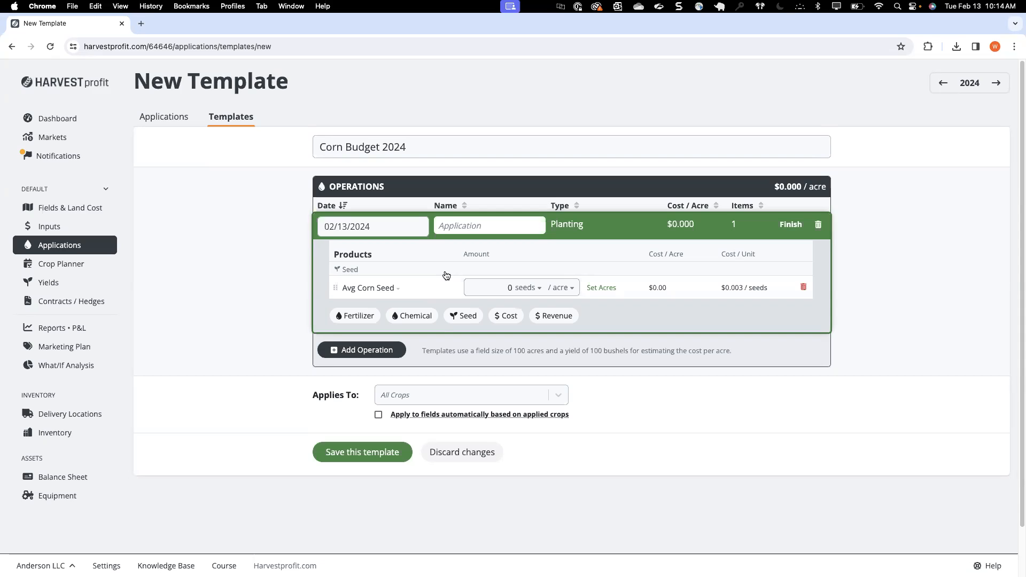
Step: Set the Avg Corn Seed amount to 32,000 seeds per acre
{"action": "left_click", "coordinate": [488, 286]}
{"action": "type", "text": "32,"}
{"action": "type", "text": "00"}
{"action": "type", "text": "0"}
{"action": "left_click", "coordinate": [385, 327]}
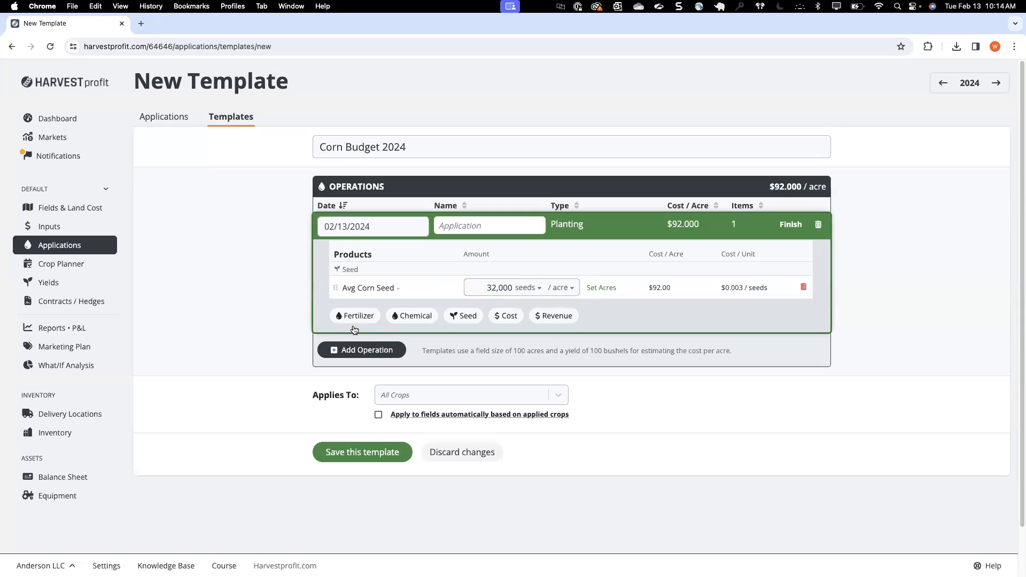
Step: Add a second operation to the template and name the planting operation Seeding
{"action": "left_click", "coordinate": [411, 317]}
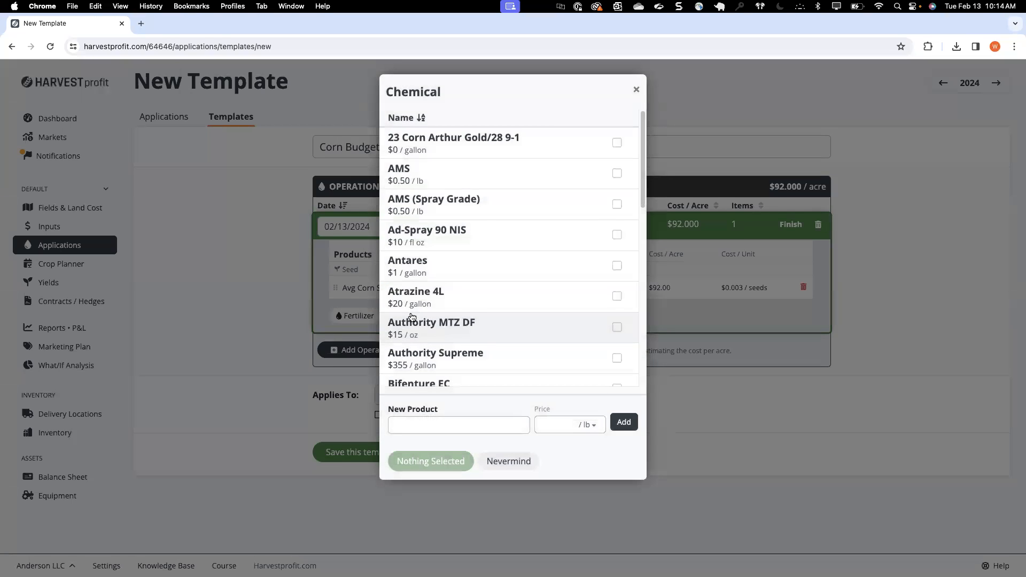
{"action": "left_click", "coordinate": [703, 324]}
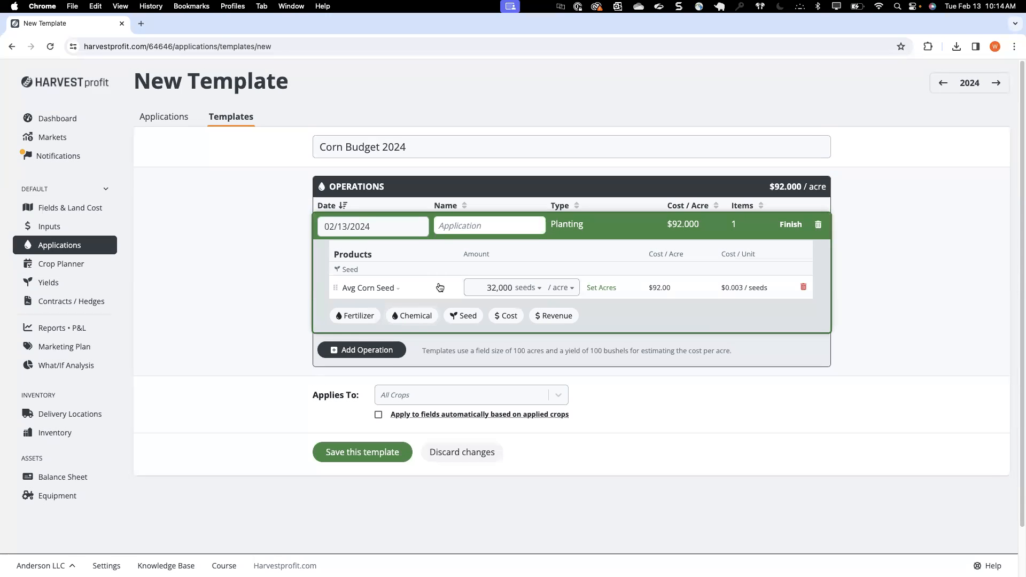
{"action": "left_click", "coordinate": [367, 351]}
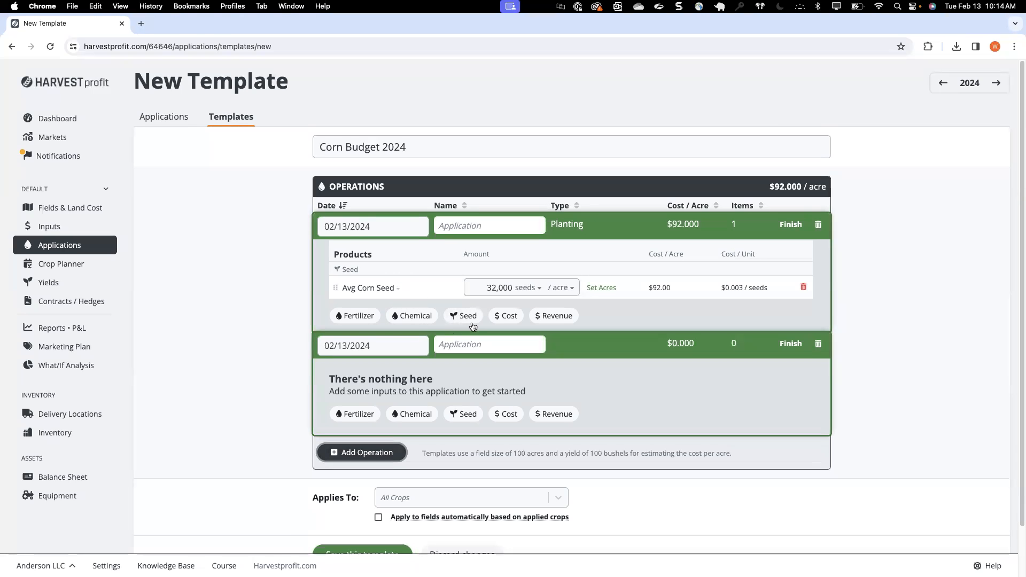
{"action": "left_click", "coordinate": [468, 226]}
{"action": "type", "text": "Seeding"}
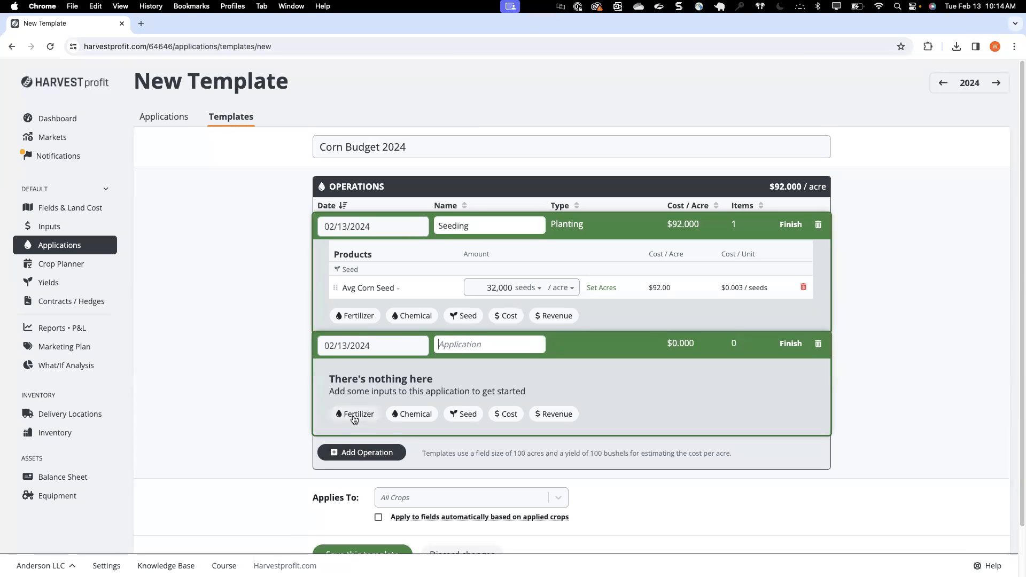
Step: Select MSO, AMS and Harness Xtra from the chemical products for the second operation
{"action": "left_click", "coordinate": [421, 414]}
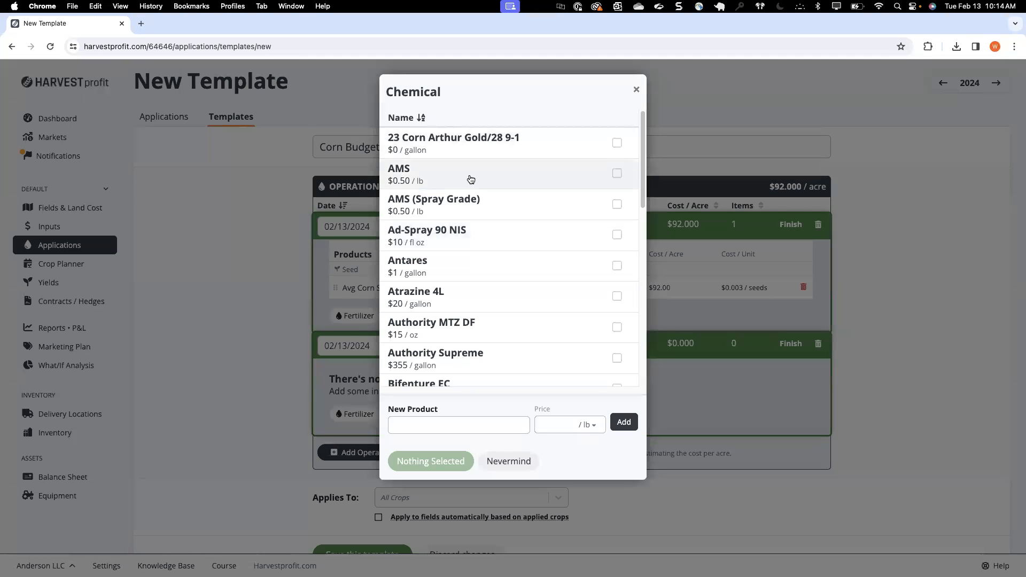
{"action": "scroll", "coordinate": [460, 227], "scroll_direction": "down", "scroll_amount": 5}
{"action": "scroll", "coordinate": [460, 224], "scroll_direction": "up", "scroll_amount": 3}
{"action": "scroll", "coordinate": [459, 224], "scroll_direction": "down", "scroll_amount": 8}
{"action": "scroll", "coordinate": [459, 244], "scroll_direction": "down", "scroll_amount": 5}
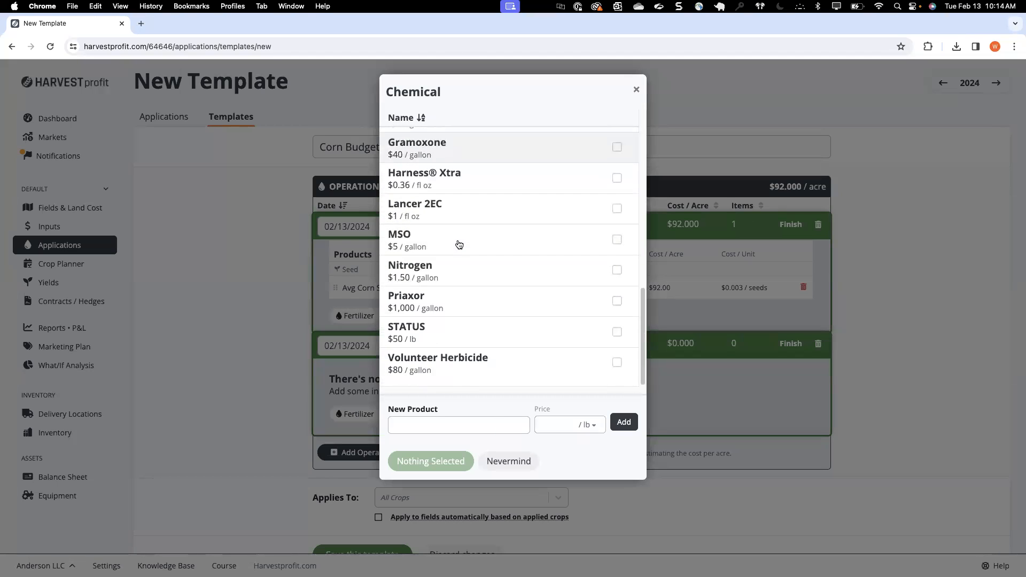
{"action": "left_click", "coordinate": [445, 243]}
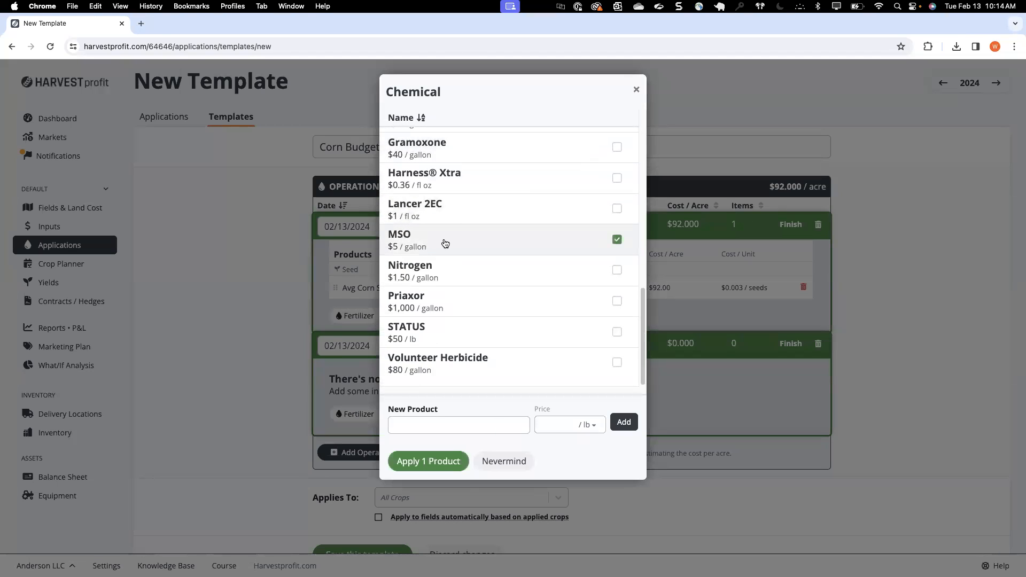
{"action": "scroll", "coordinate": [445, 243], "scroll_direction": "up", "scroll_amount": 15}
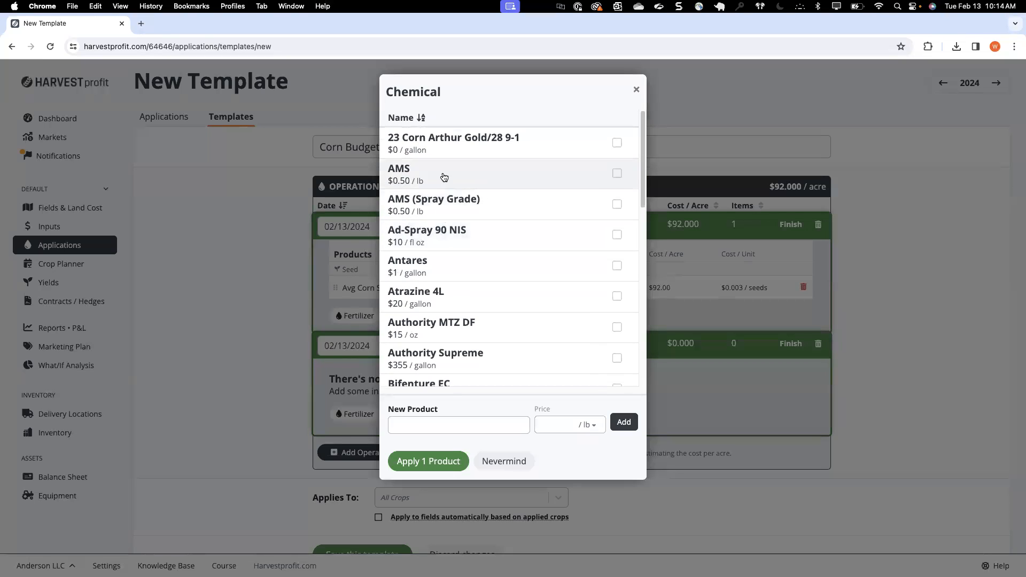
{"action": "left_click", "coordinate": [460, 174]}
{"action": "scroll", "coordinate": [479, 231], "scroll_direction": "down", "scroll_amount": 5}
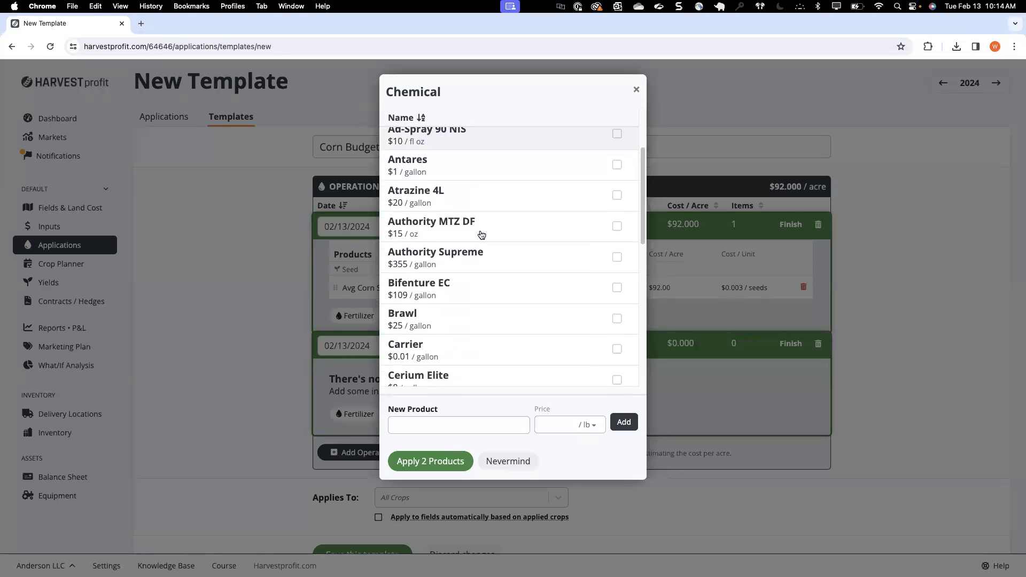
{"action": "scroll", "coordinate": [481, 236], "scroll_direction": "down", "scroll_amount": 8}
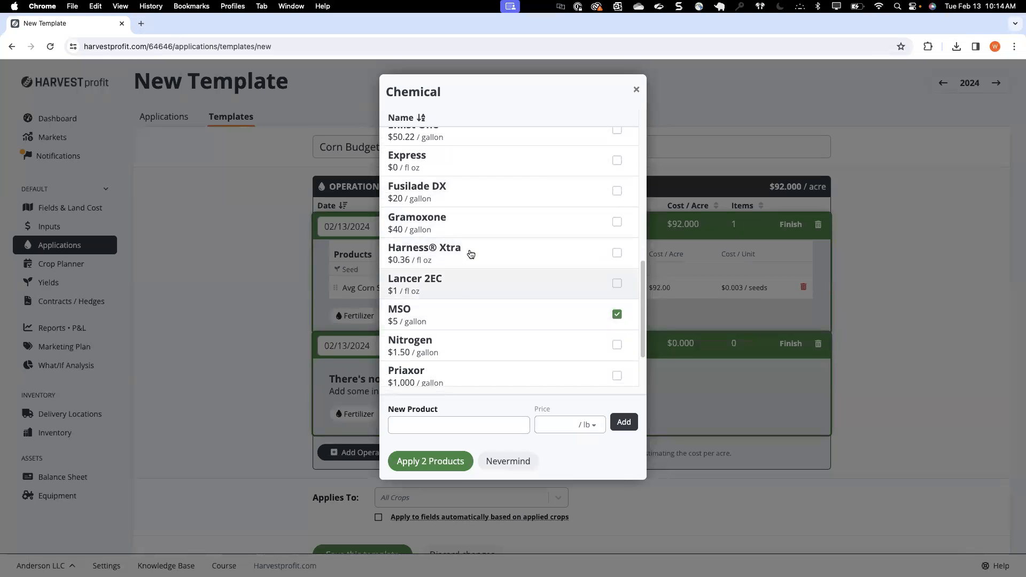
{"action": "left_click", "coordinate": [466, 247]}
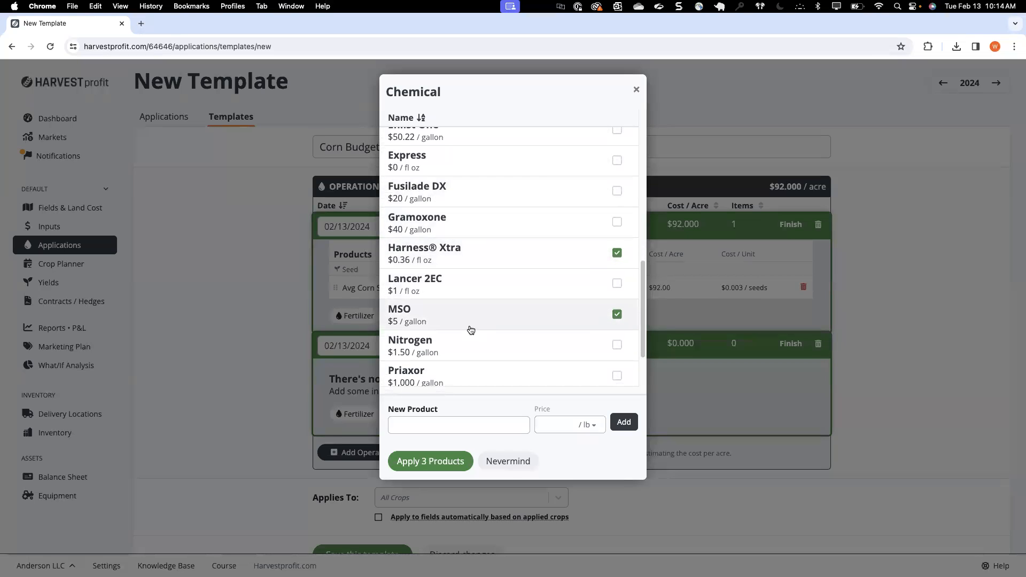
Step: Create a new chemical product Laudis priced at $3.00 per fl oz for the second operation
{"action": "scroll", "coordinate": [470, 273], "scroll_direction": "up", "scroll_amount": 5}
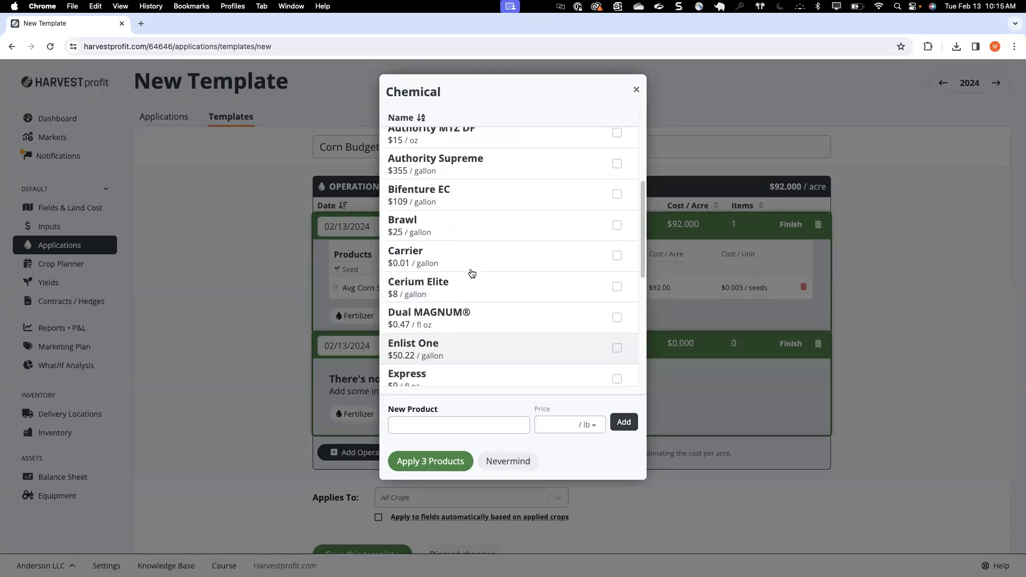
{"action": "scroll", "coordinate": [472, 273], "scroll_direction": "down", "scroll_amount": 5}
{"action": "left_click", "coordinate": [410, 421]}
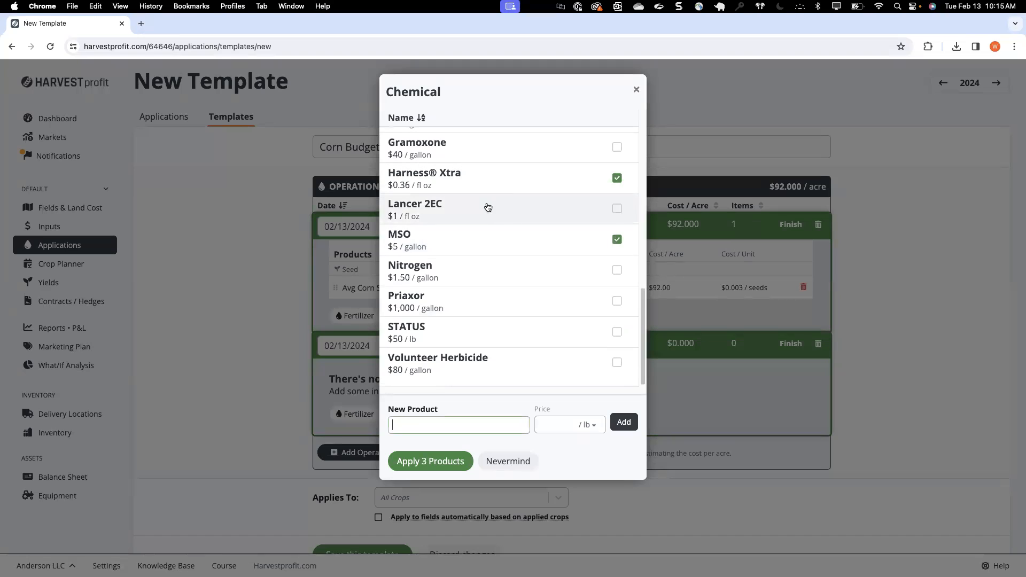
{"action": "type", "text": "L"}
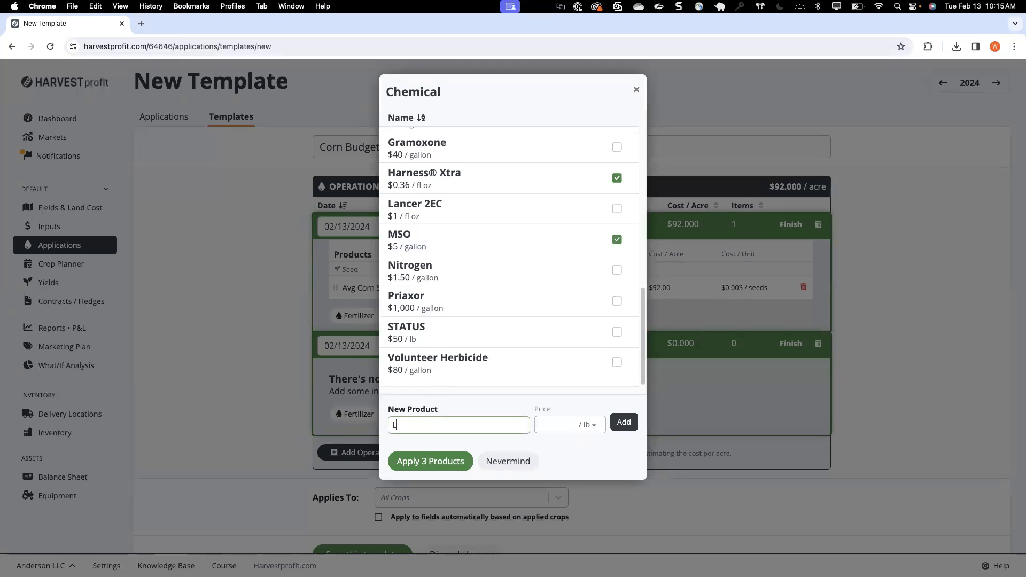
{"action": "type", "text": "audis"}
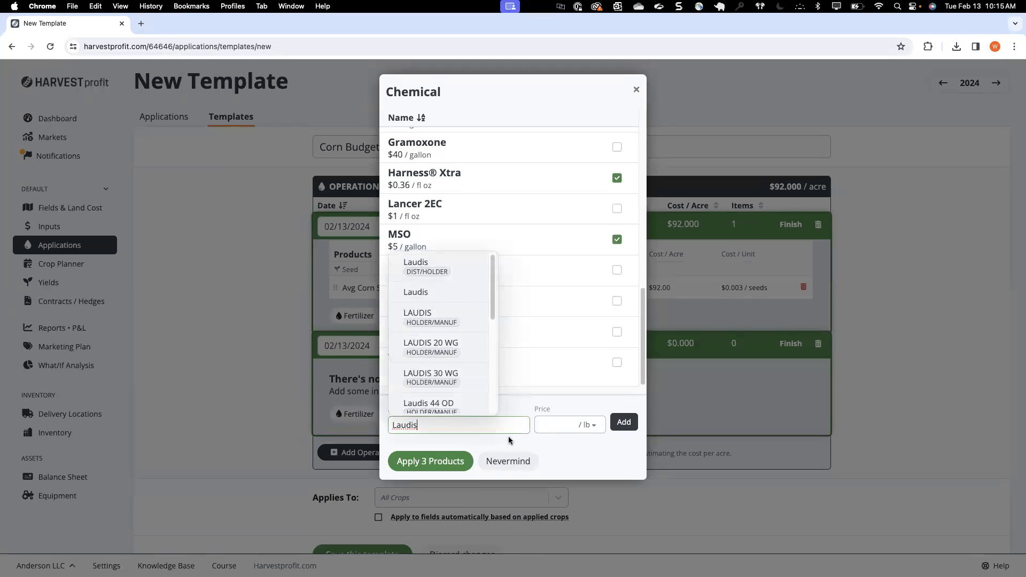
{"action": "left_click", "coordinate": [435, 298]}
{"action": "left_click", "coordinate": [556, 422]}
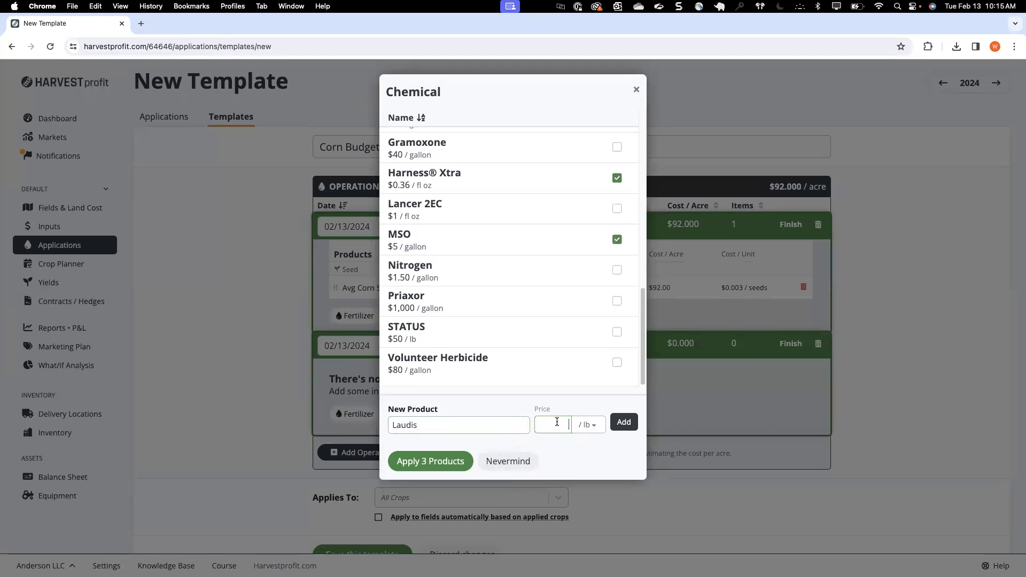
{"action": "left_click", "coordinate": [589, 425]}
{"action": "left_click", "coordinate": [587, 508]}
{"action": "left_click", "coordinate": [547, 423]}
{"action": "type", "text": "3.00"}
{"action": "left_click", "coordinate": [625, 423]}
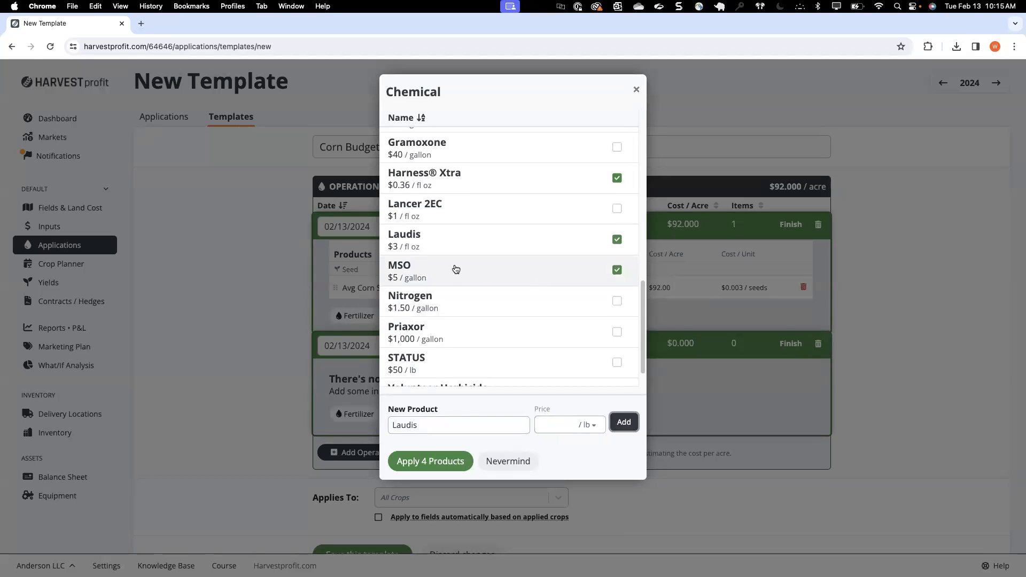
{"action": "double_click", "coordinate": [426, 425]}
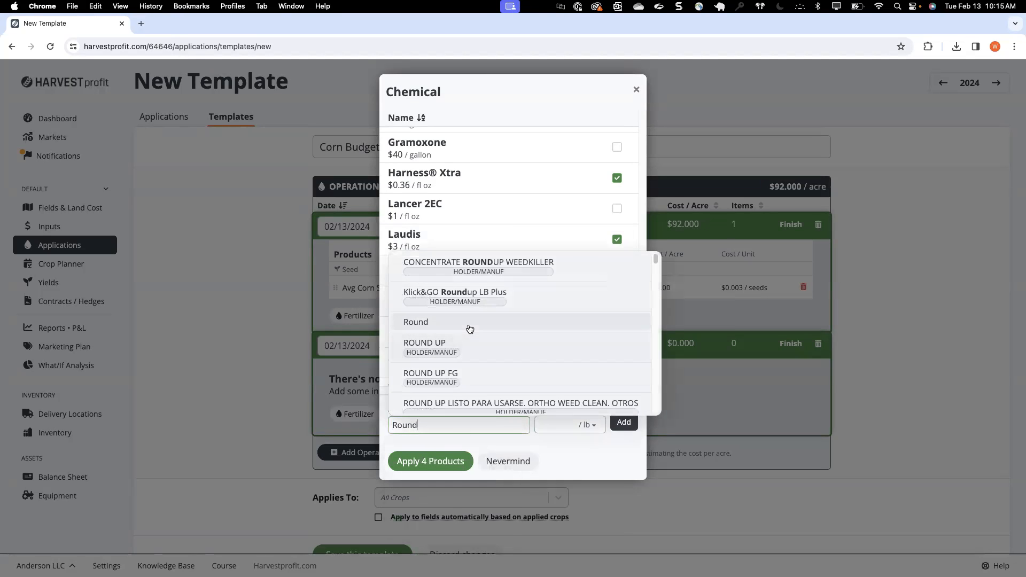
{"action": "left_click", "coordinate": [462, 351]}
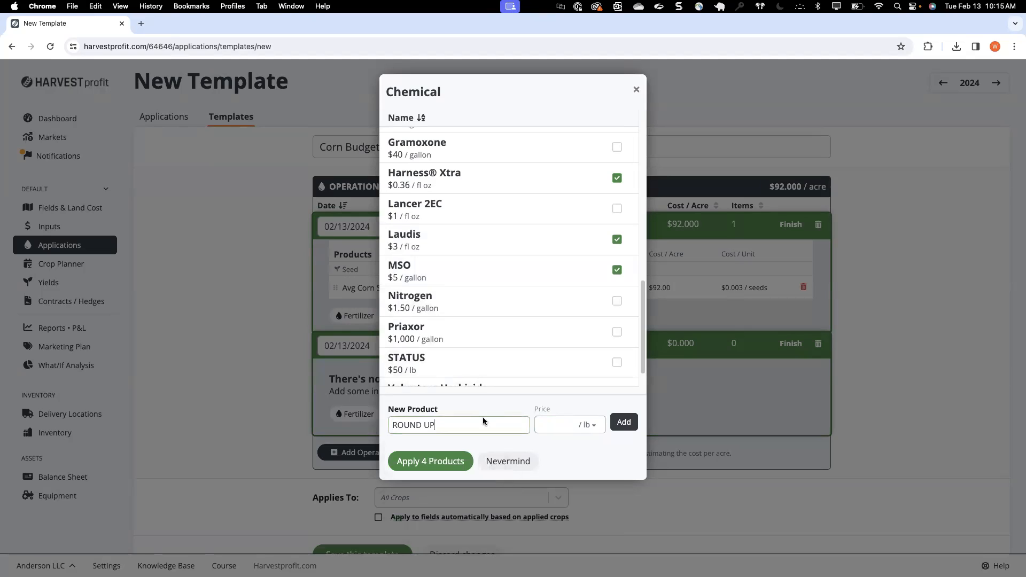
{"action": "left_click", "coordinate": [445, 425]}
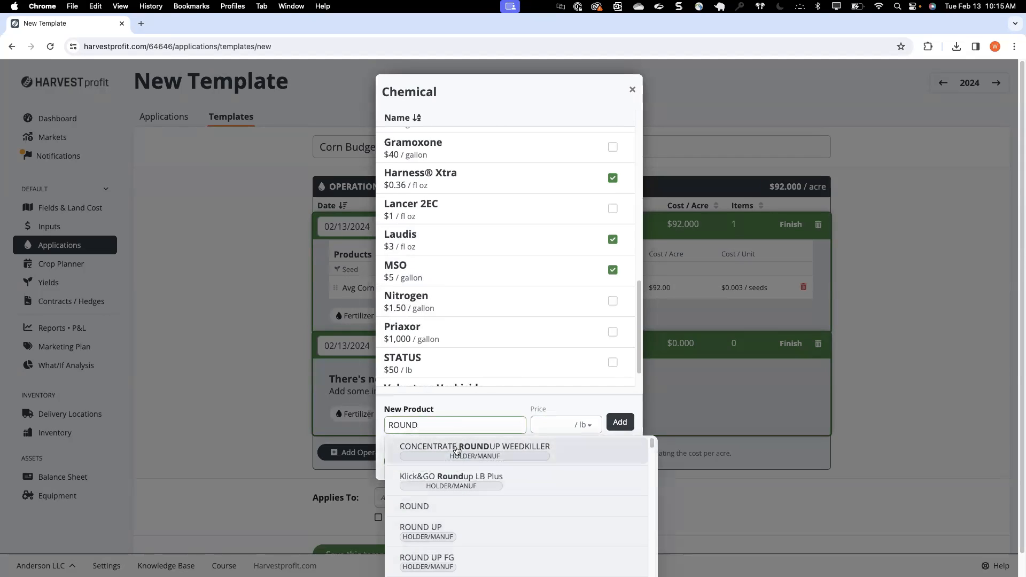
{"action": "scroll", "coordinate": [455, 488], "scroll_direction": "down", "scroll_amount": 3}
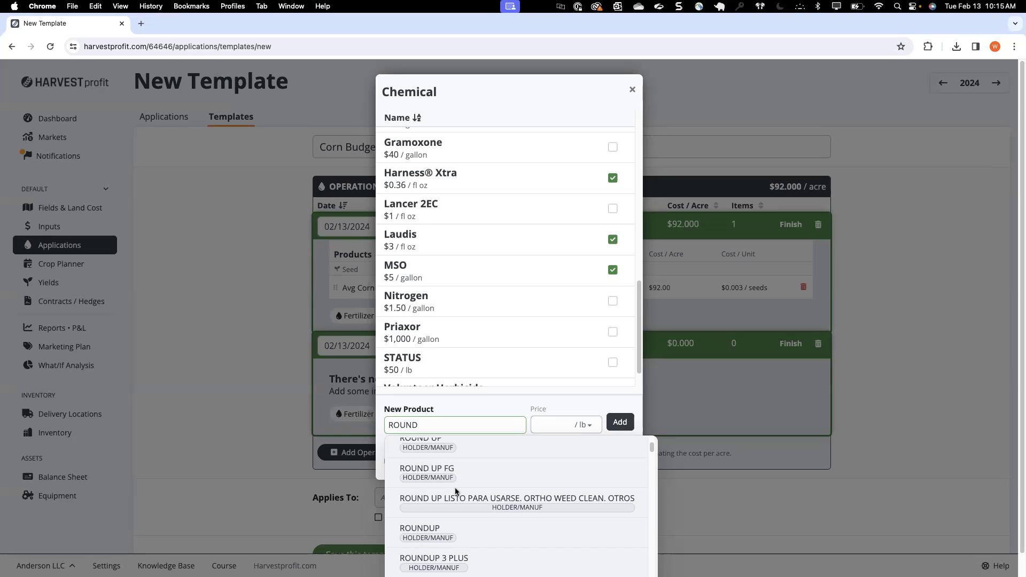
Step: Create a new chemical product ROUND UP priced at $30 per fl oz for the second operation
{"action": "key", "text": "BackSpace"}
{"action": "key", "text": "BackSpace"}
{"action": "key", "text": "BackSpace"}
{"action": "key", "text": "BackSpace"}
{"action": "scroll", "coordinate": [483, 359], "scroll_direction": "down", "scroll_amount": 1}
{"action": "type", "text": "Round"}
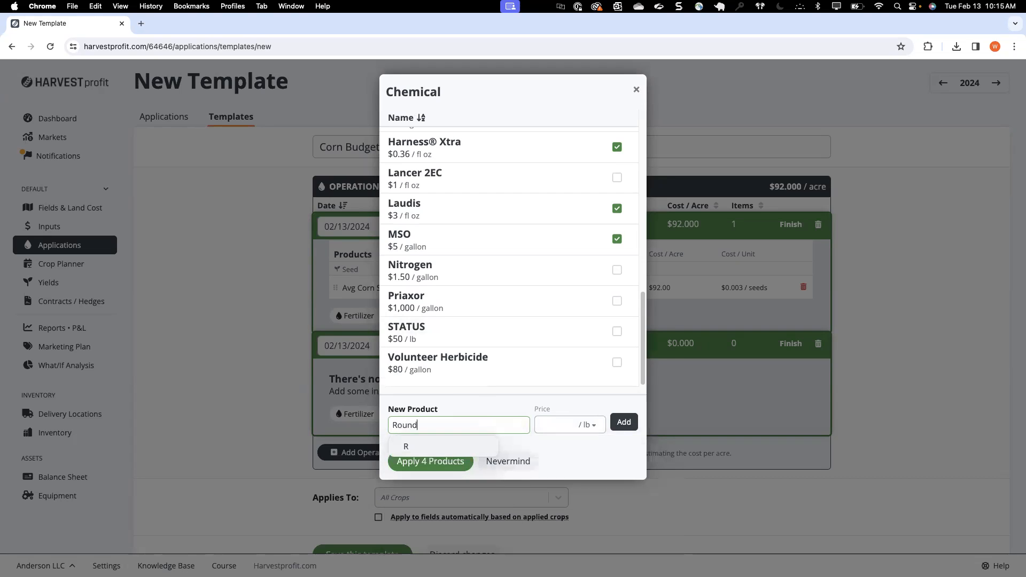
{"action": "left_click", "coordinate": [452, 345]}
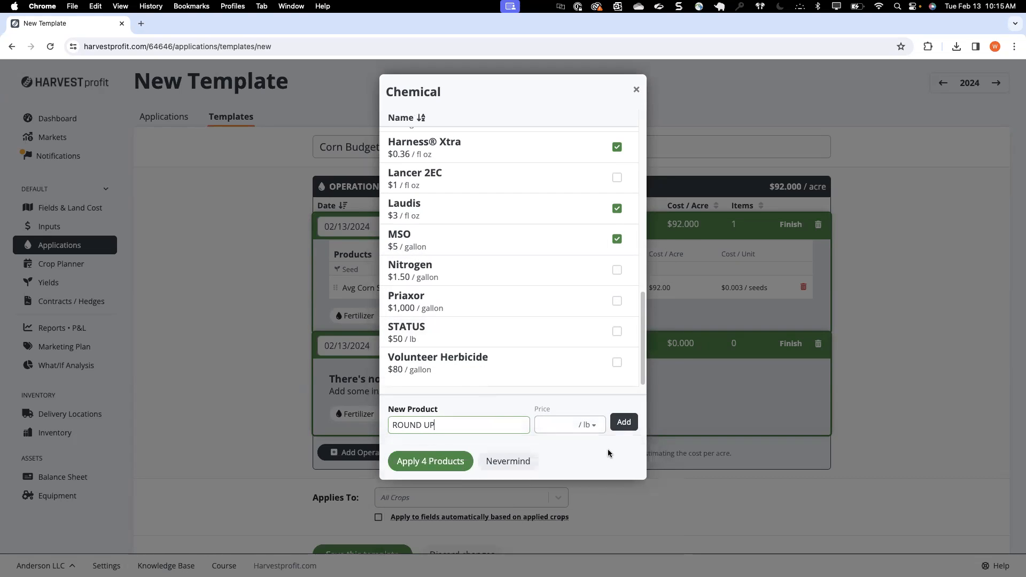
{"action": "left_click", "coordinate": [563, 425]}
{"action": "left_click", "coordinate": [590, 426]}
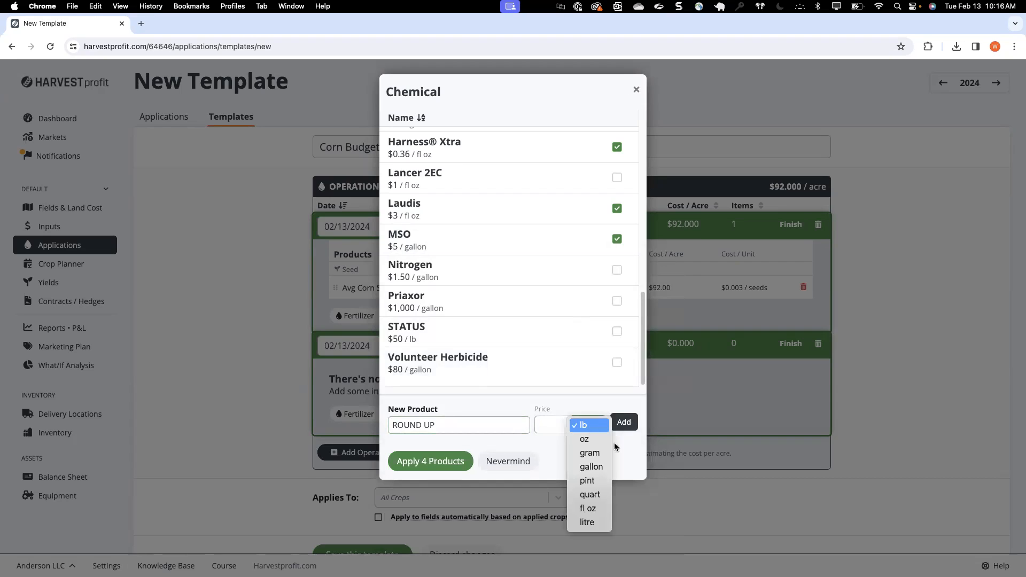
{"action": "left_click", "coordinate": [597, 508]}
{"action": "left_click", "coordinate": [545, 421]}
{"action": "type", "text": "30"}
{"action": "left_click", "coordinate": [623, 423]}
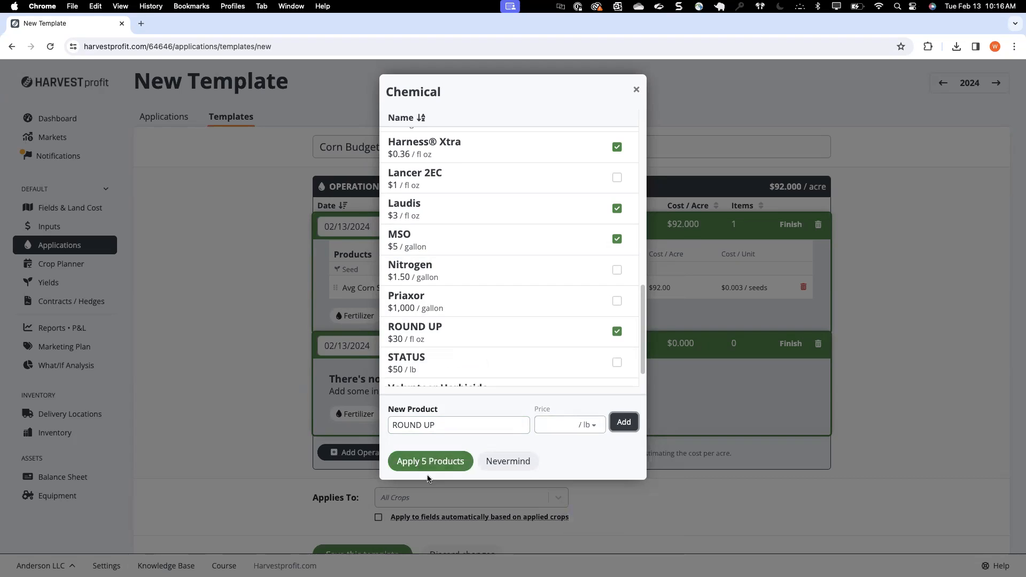
Step: Keep ROUND UP selected and apply the five chosen chemicals to the second operation
{"action": "left_click", "coordinate": [443, 339]}
{"action": "left_click", "coordinate": [449, 341]}
{"action": "left_click", "coordinate": [430, 461]}
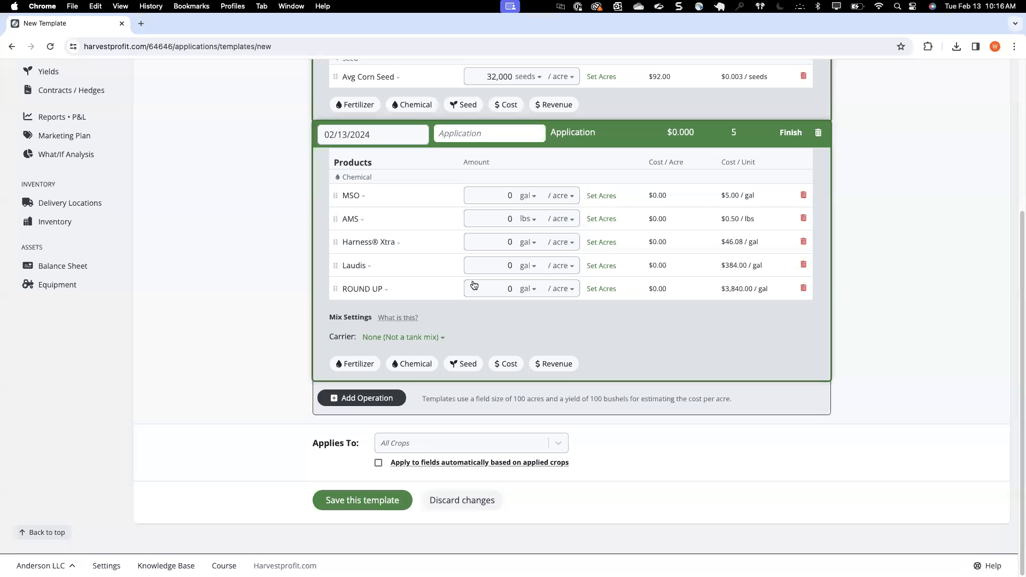
Step: Set the second operation's amounts to 16 gal per acre for MSO and 2 lbs per acre for AMS
{"action": "scroll", "coordinate": [514, 300], "scroll_direction": "up", "scroll_amount": 4}
{"action": "left_click", "coordinate": [509, 310]}
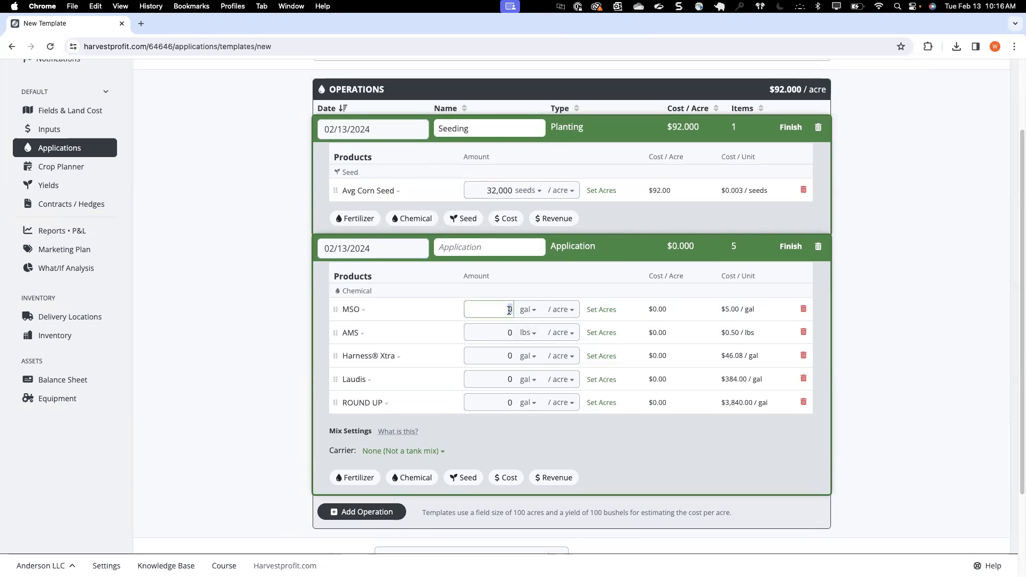
{"action": "type", "text": "16"}
{"action": "left_click", "coordinate": [495, 332]}
{"action": "type", "text": "2"}
{"action": "left_click", "coordinate": [493, 366]}
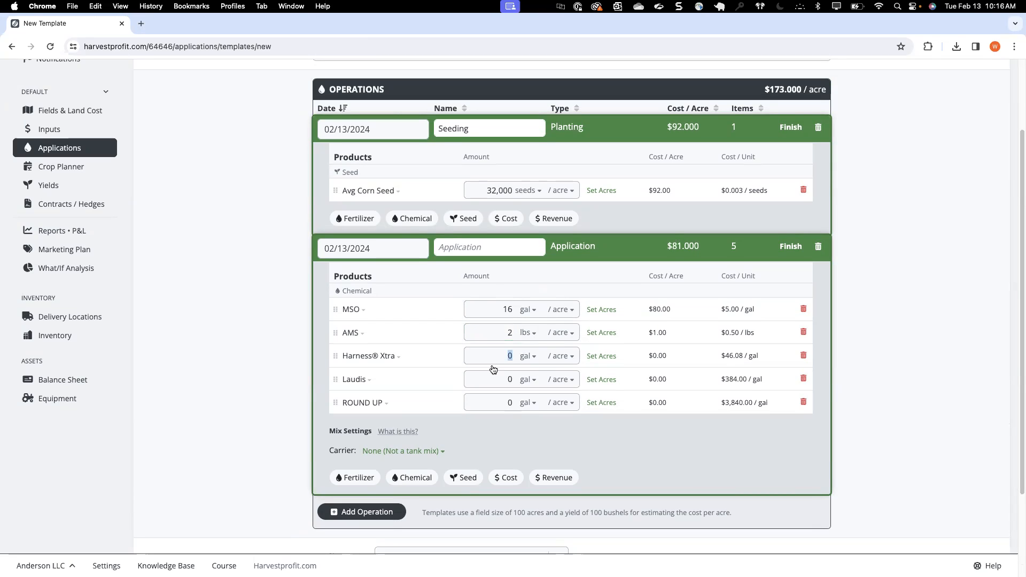
Step: Set the Laudis amount to 3 gal per acre and the ROUND UP amount to 30 gal per acre
{"action": "left_click", "coordinate": [490, 379]}
{"action": "type", "text": "3"}
{"action": "left_click", "coordinate": [490, 403]}
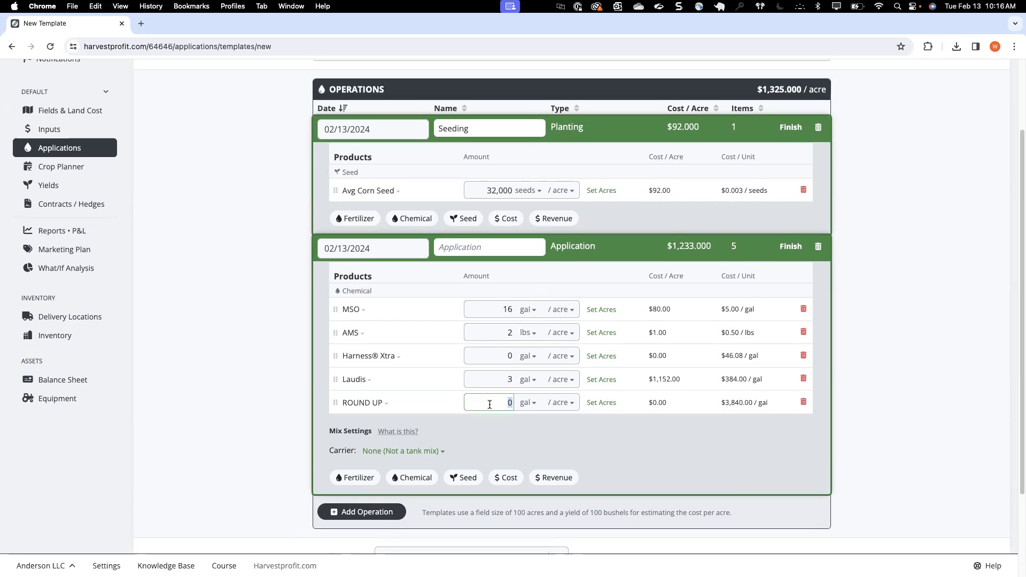
{"action": "type", "text": "30"}
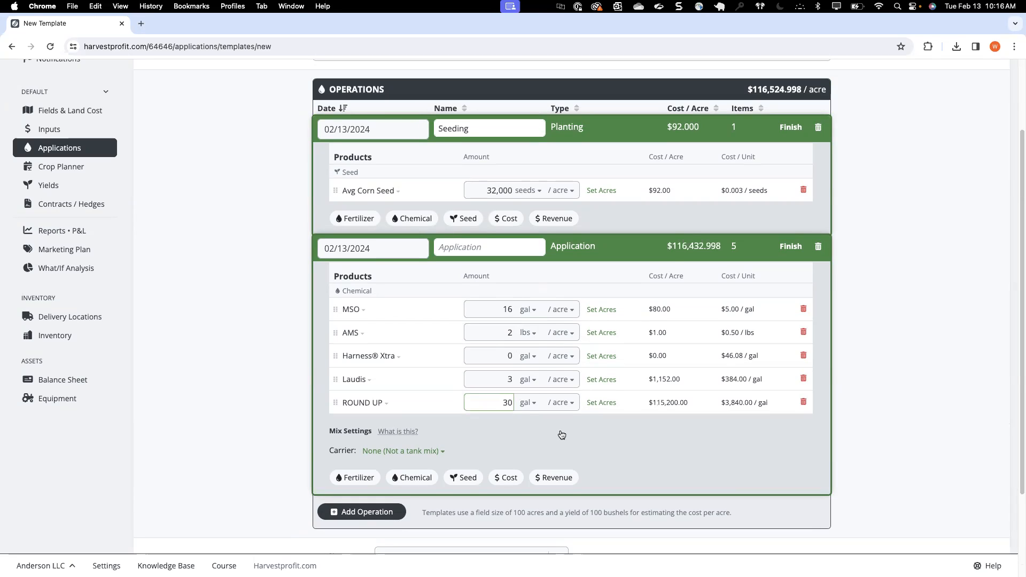
Step: Add a third operation to the corn template and name it Fertilizer
{"action": "left_click", "coordinate": [655, 437]}
{"action": "scroll", "coordinate": [446, 431], "scroll_direction": "down", "scroll_amount": 2}
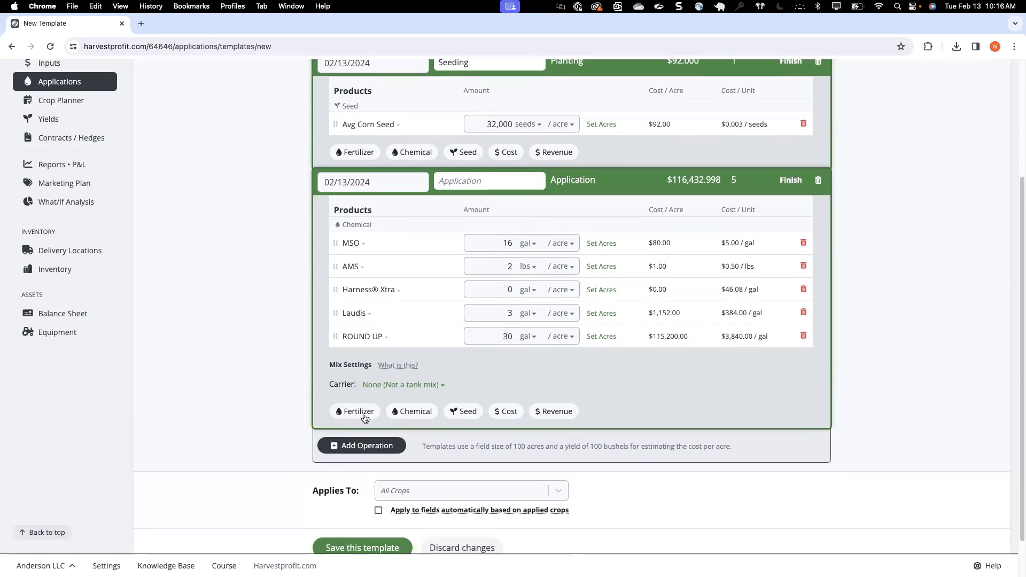
{"action": "left_click", "coordinate": [367, 446]}
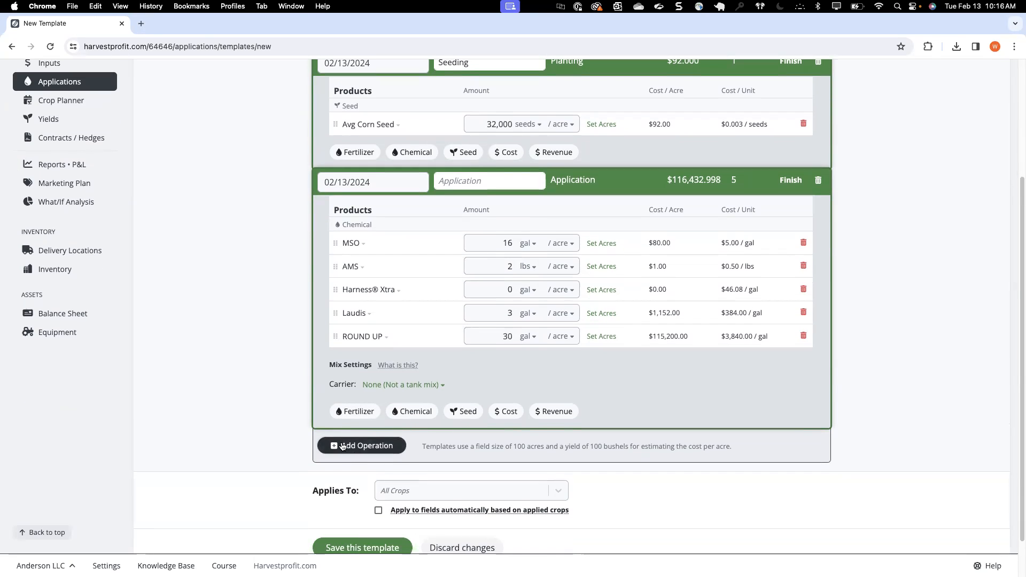
{"action": "left_click", "coordinate": [449, 440]}
{"action": "type", "text": "Fertilizer"}
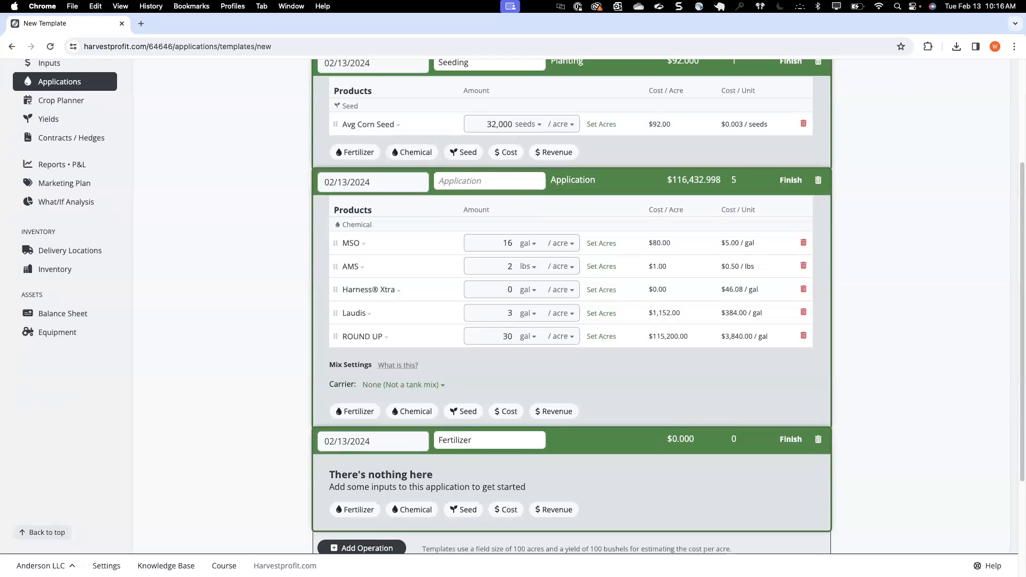
Step: Apply the fertilizers 15-0-0-20S Ammonium Thiosulfate, 28-0-0 UAN and AMS 21-0-024S to the Fertilizer operation
{"action": "left_click", "coordinate": [356, 509]}
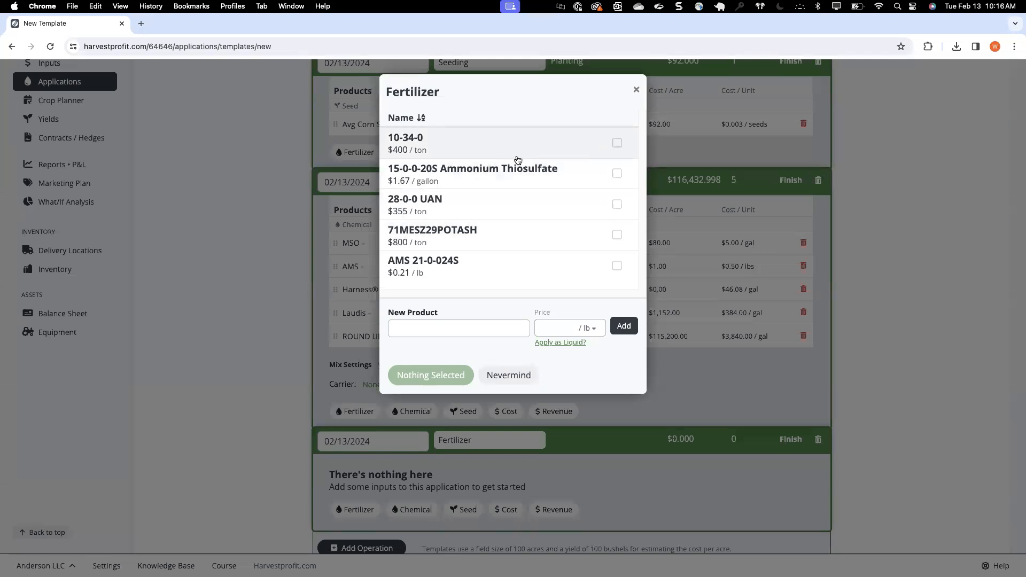
{"action": "left_click", "coordinate": [529, 182]}
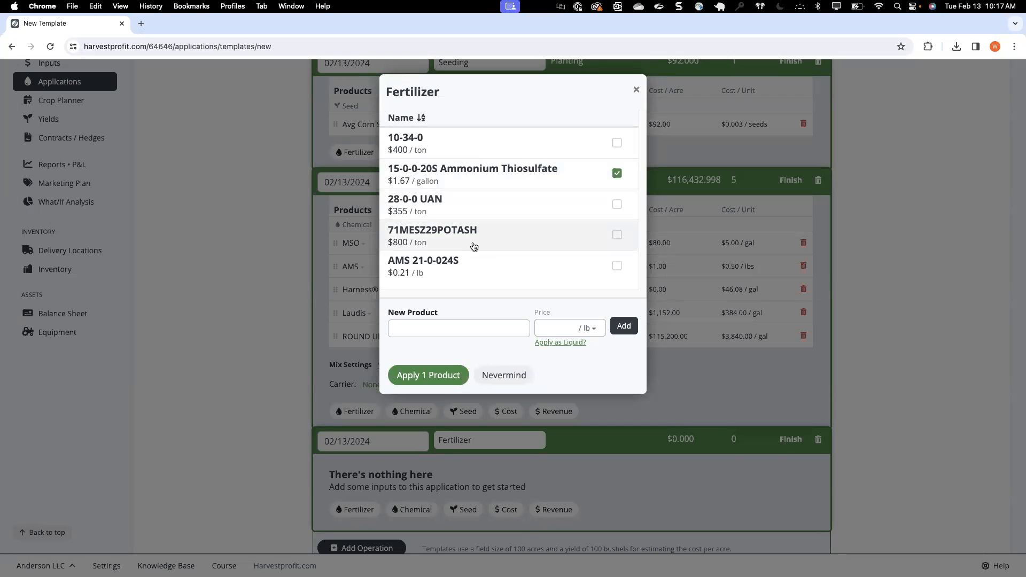
{"action": "left_click", "coordinate": [485, 206]}
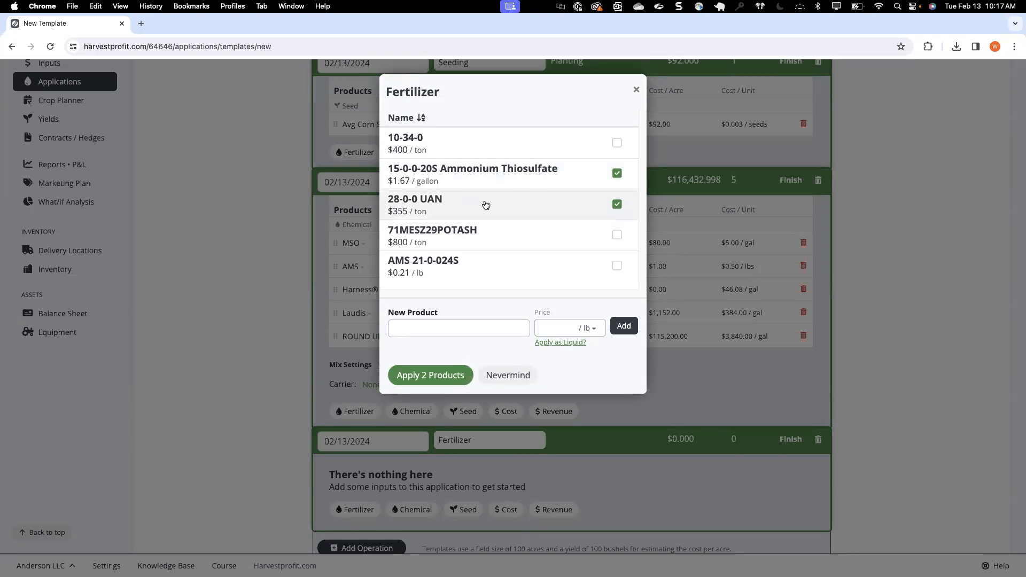
{"action": "left_click", "coordinate": [470, 267]}
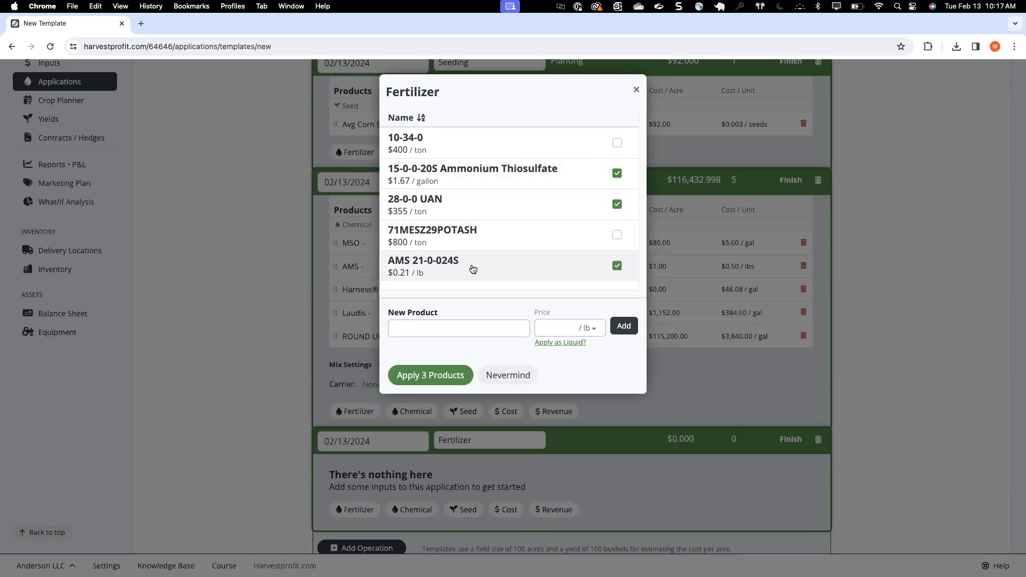
{"action": "left_click", "coordinate": [421, 380]}
Step: Set the per-acre fertilizer amounts to 2 gal Ammonium Thiosulfate, 18 gal 28-0-0 UAN and 6 lbs AMS 21-0-024S
{"action": "left_click", "coordinate": [498, 242]}
{"action": "double_click", "coordinate": [498, 242]}
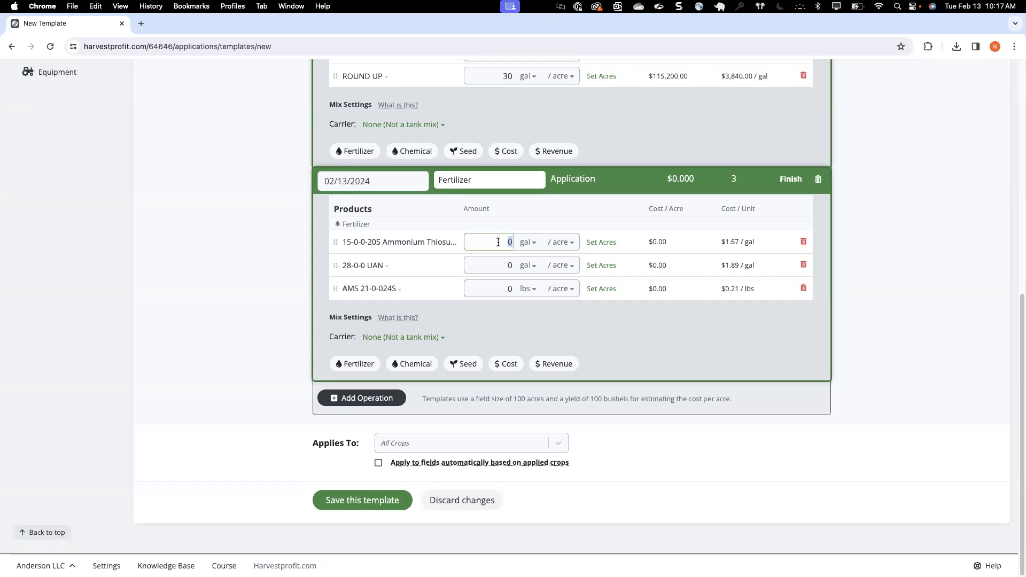
{"action": "type", "text": "2"}
{"action": "double_click", "coordinate": [496, 266]}
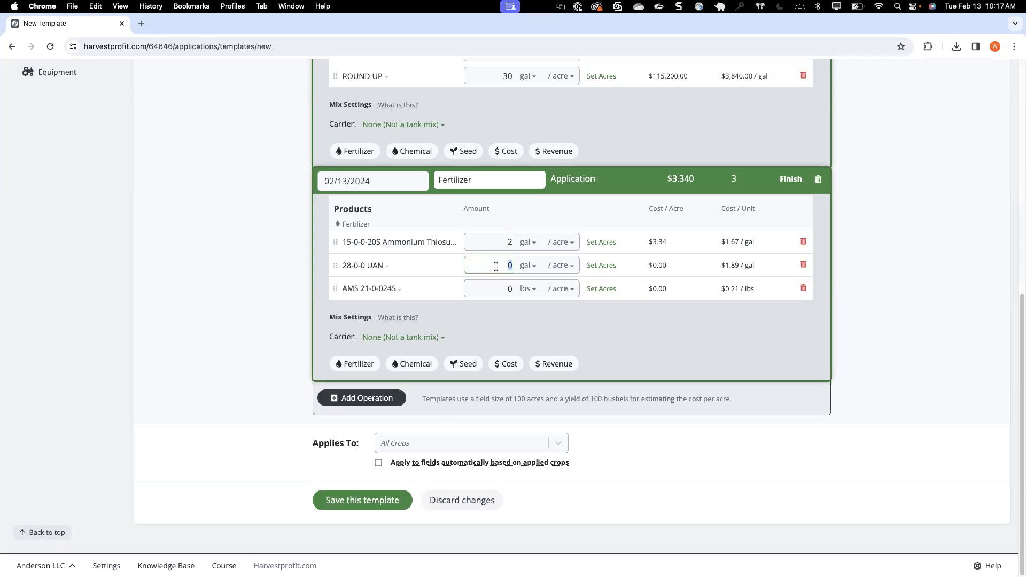
{"action": "type", "text": "18"}
{"action": "left_click", "coordinate": [497, 294]}
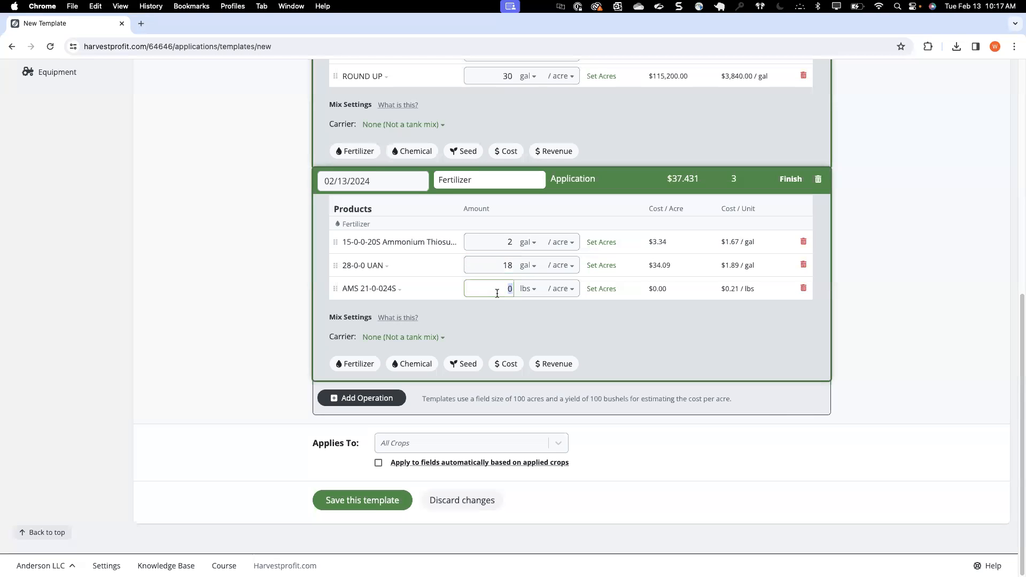
{"action": "type", "text": "6"}
{"action": "left_click", "coordinate": [580, 323]}
Step: Restrict the template to Corn with automatic application to fields based on applied crops, and save it
{"action": "left_click", "coordinate": [405, 444]}
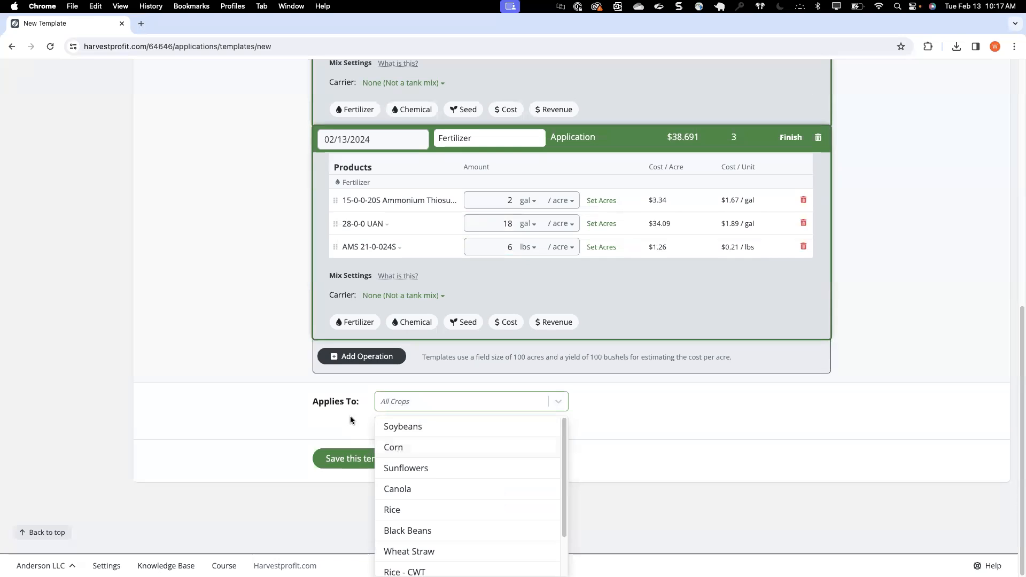
{"action": "left_click", "coordinate": [394, 448]}
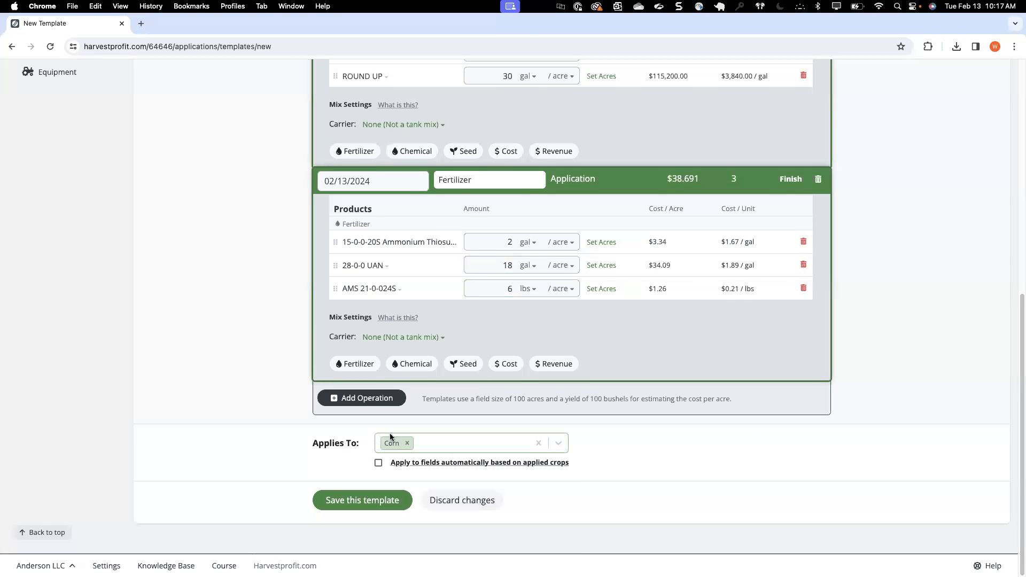
{"action": "left_click", "coordinate": [379, 464]}
{"action": "scroll", "coordinate": [414, 303], "scroll_direction": "up", "scroll_amount": 10}
{"action": "scroll", "coordinate": [414, 303], "scroll_direction": "down", "scroll_amount": 10}
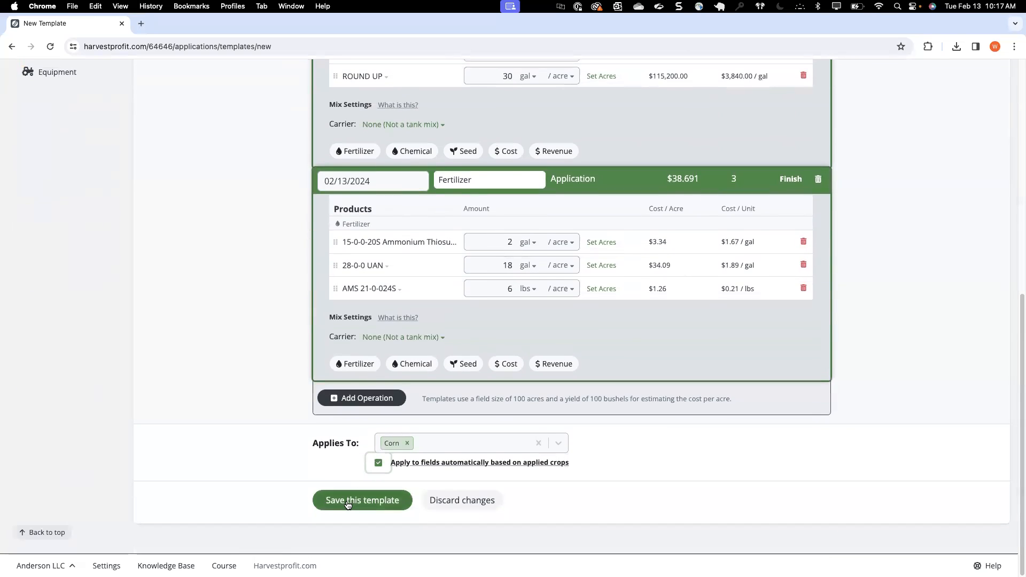
{"action": "left_click", "coordinate": [350, 501]}
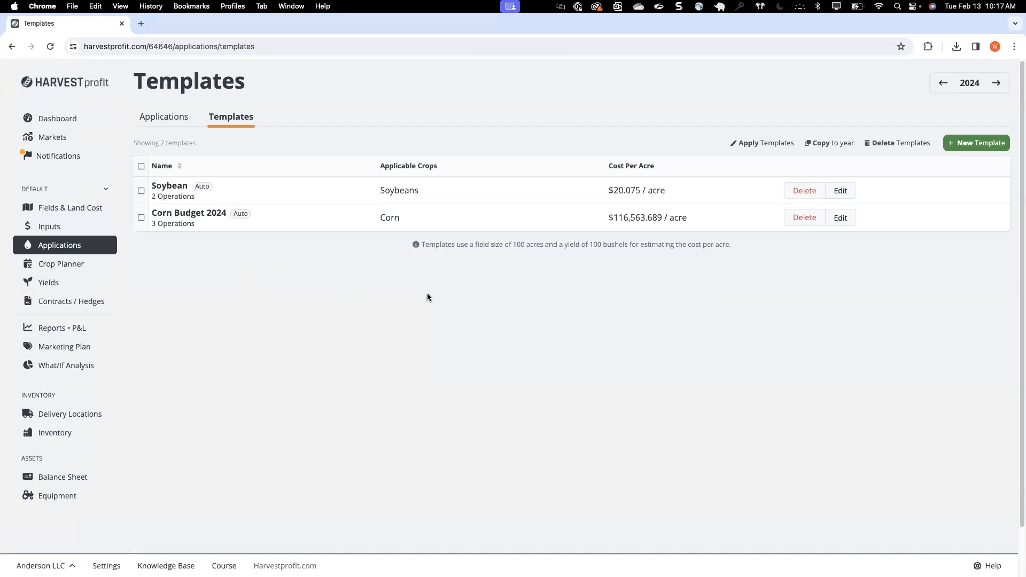
Step: Open the 2024 inputs list and locate ROUND UP among the chemicals
{"action": "left_click_drag", "start_coordinate": [614, 220], "coordinate": [662, 222]}
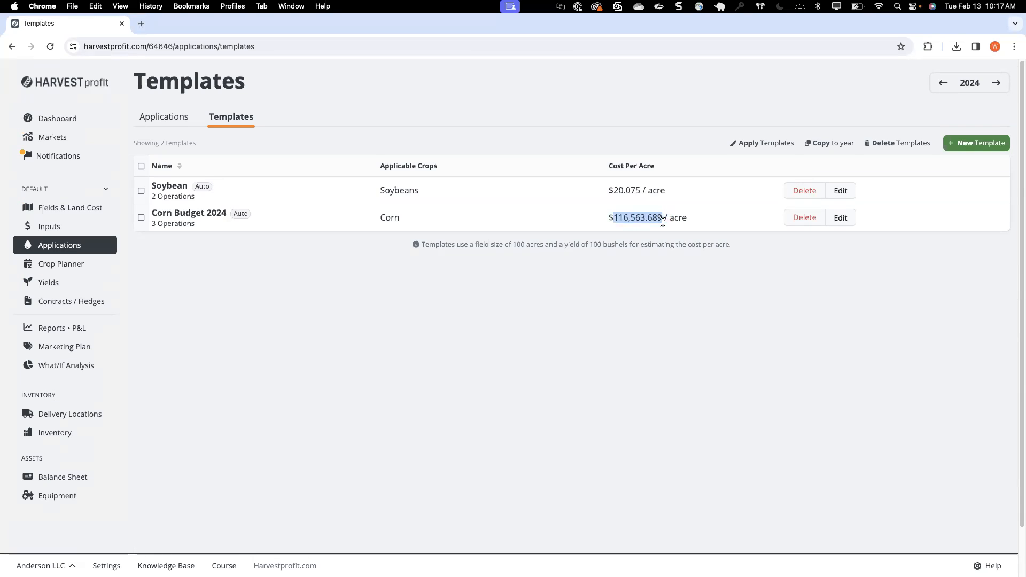
{"action": "left_click", "coordinate": [62, 228]}
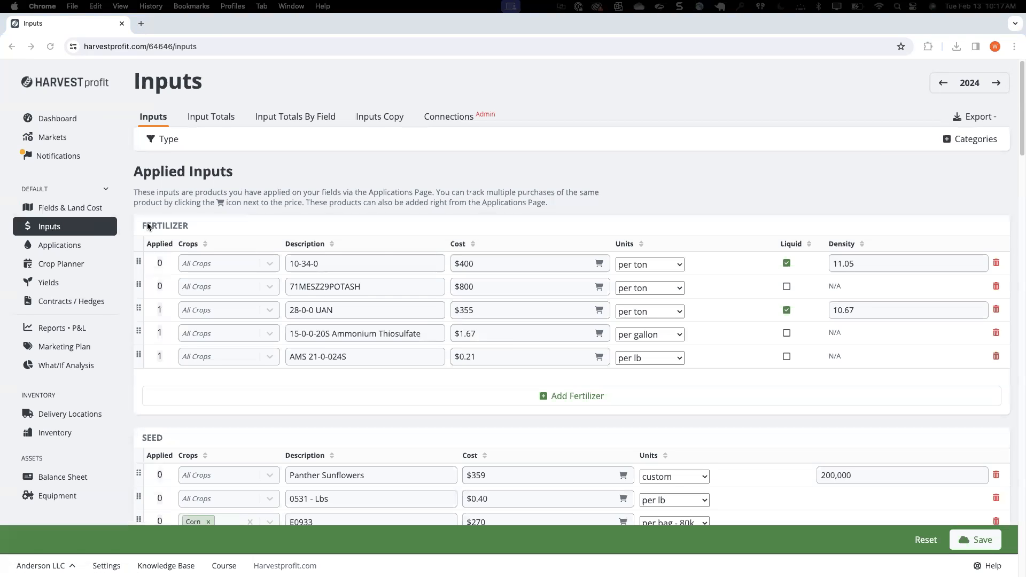
{"action": "scroll", "coordinate": [478, 336], "scroll_direction": "down", "scroll_amount": 6}
{"action": "scroll", "coordinate": [478, 335], "scroll_direction": "down", "scroll_amount": 10}
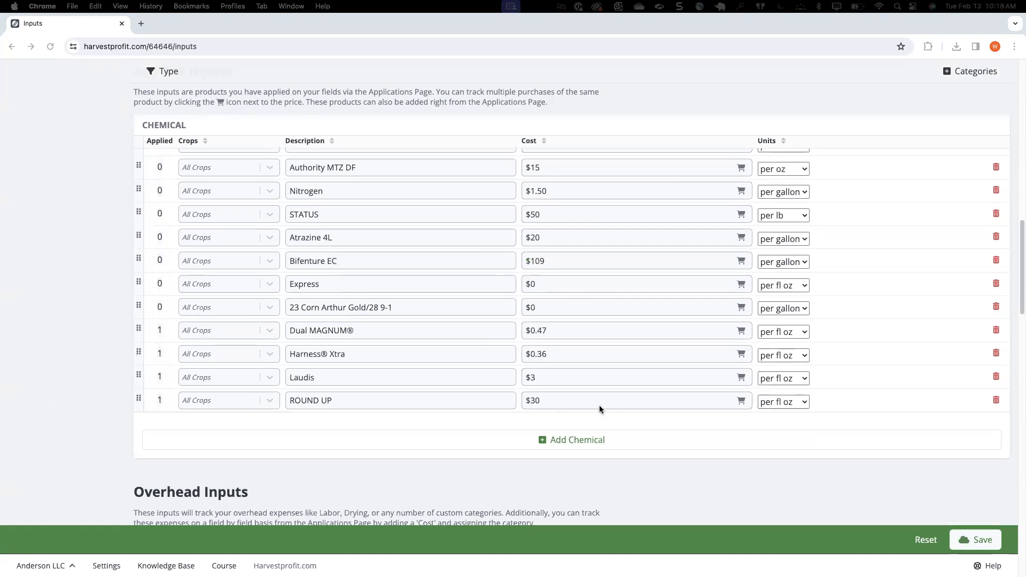
Step: Try to save a cost of $0.30 per fl oz for the ROUND UP chemical, and reload the page
{"action": "left_click", "coordinate": [568, 398]}
{"action": "left_click", "coordinate": [568, 398]}
{"action": "double_click", "coordinate": [567, 395]}
{"action": "type", "text": "0"}
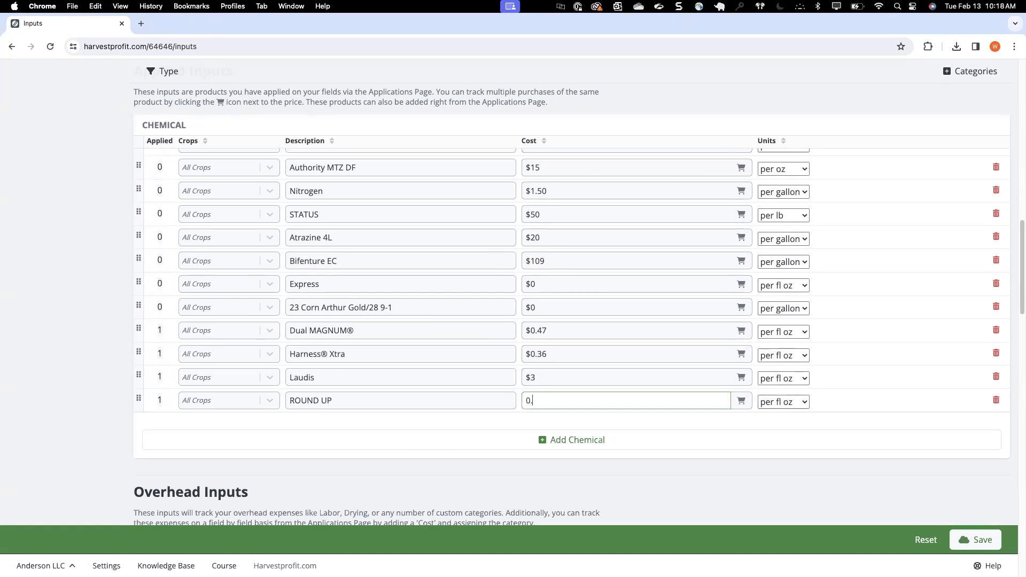
{"action": "type", "text": ".3"}
{"action": "left_click", "coordinate": [981, 540]}
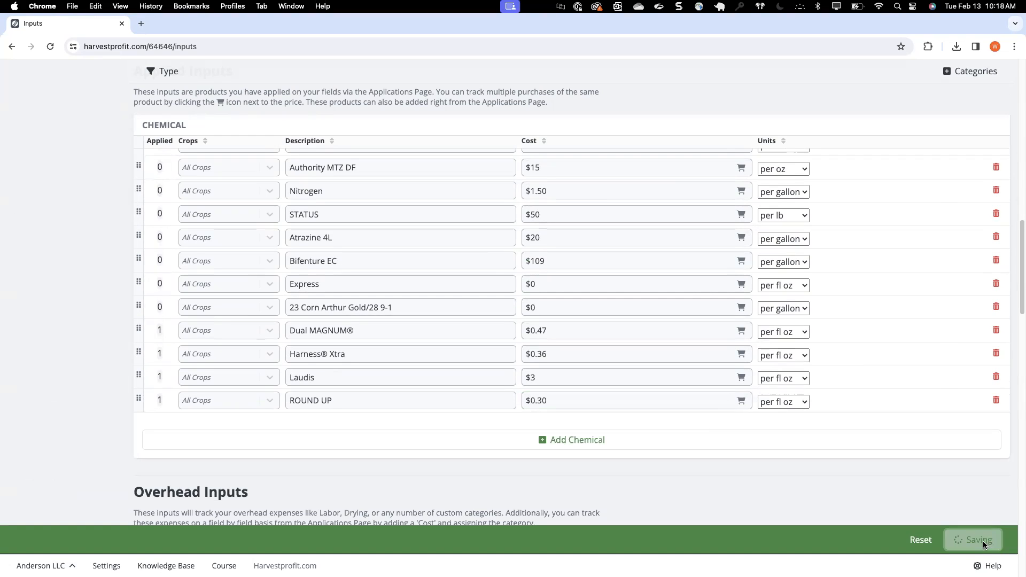
{"action": "left_click", "coordinate": [954, 543]}
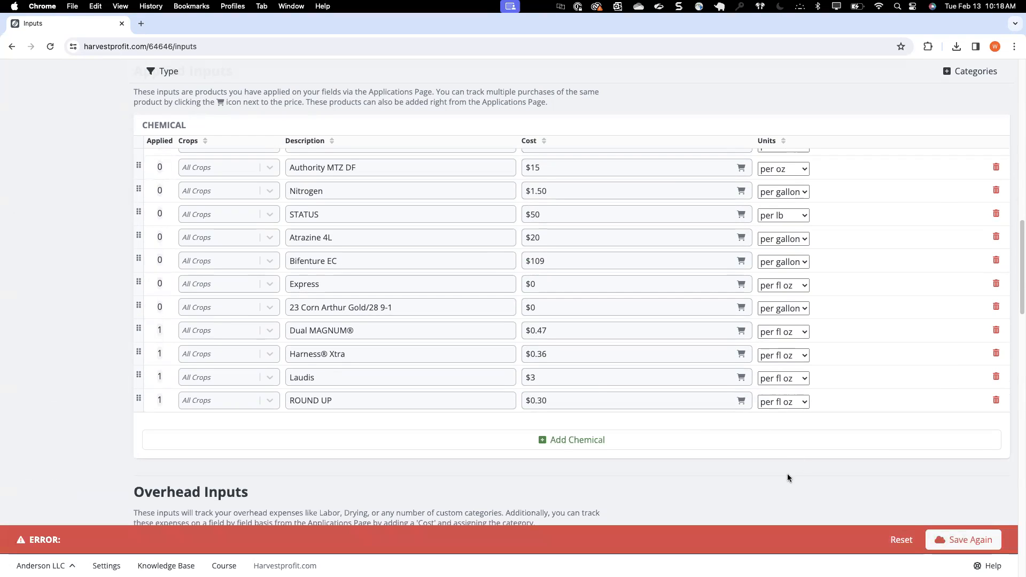
{"action": "left_click", "coordinate": [50, 47]}
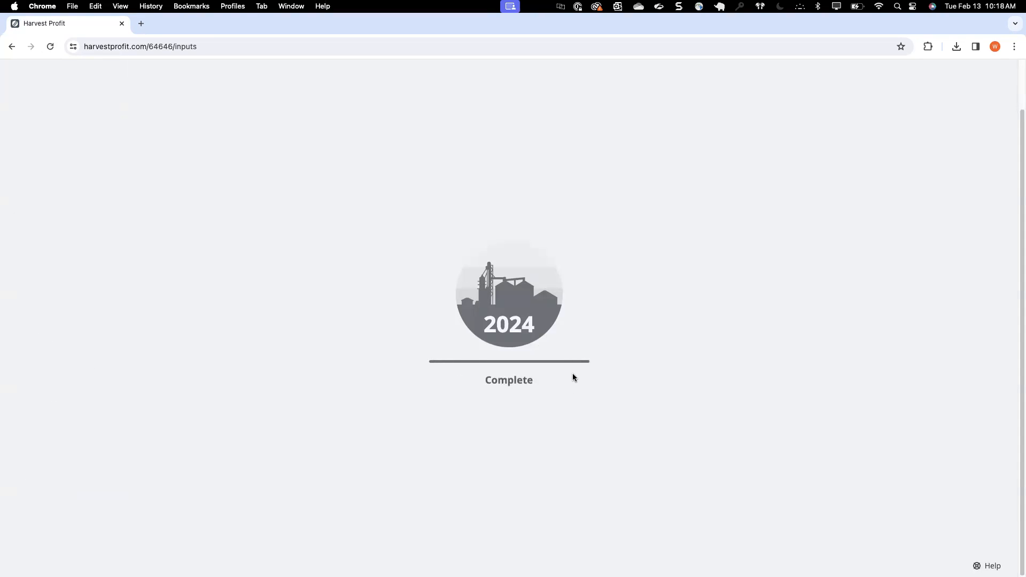
Step: Set the ROUND UP chemical's cost to $0.30 per fl oz and save the inputs
{"action": "scroll", "coordinate": [573, 373], "scroll_direction": "down", "scroll_amount": 15}
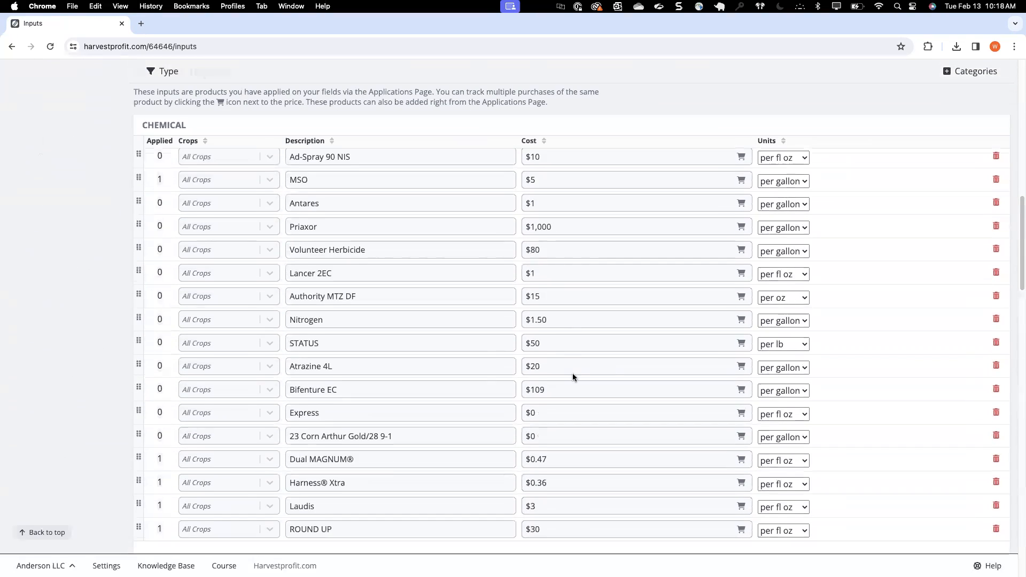
{"action": "scroll", "coordinate": [572, 373], "scroll_direction": "down", "scroll_amount": 5}
{"action": "left_click", "coordinate": [544, 287]}
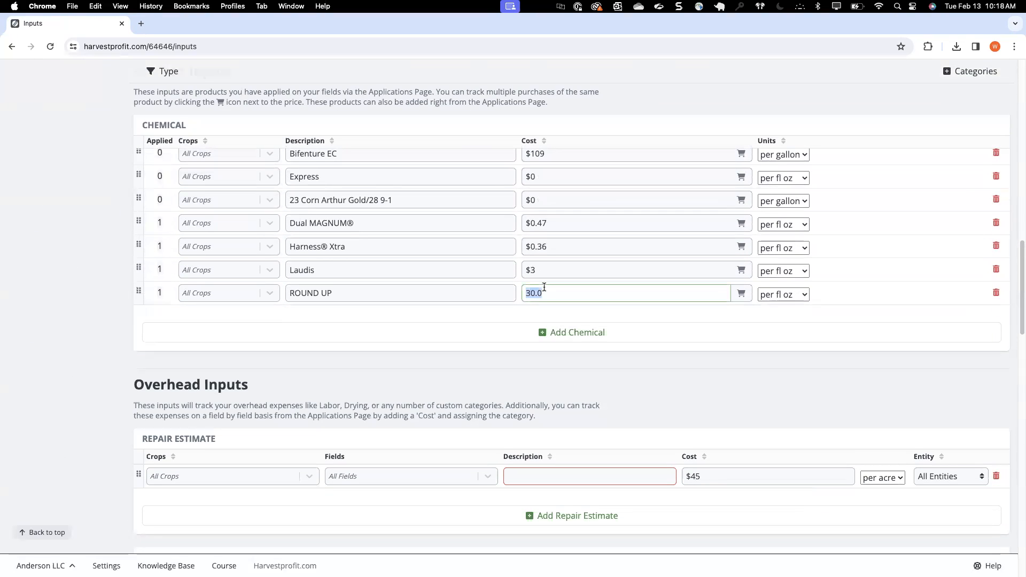
{"action": "type", "text": "0.3"}
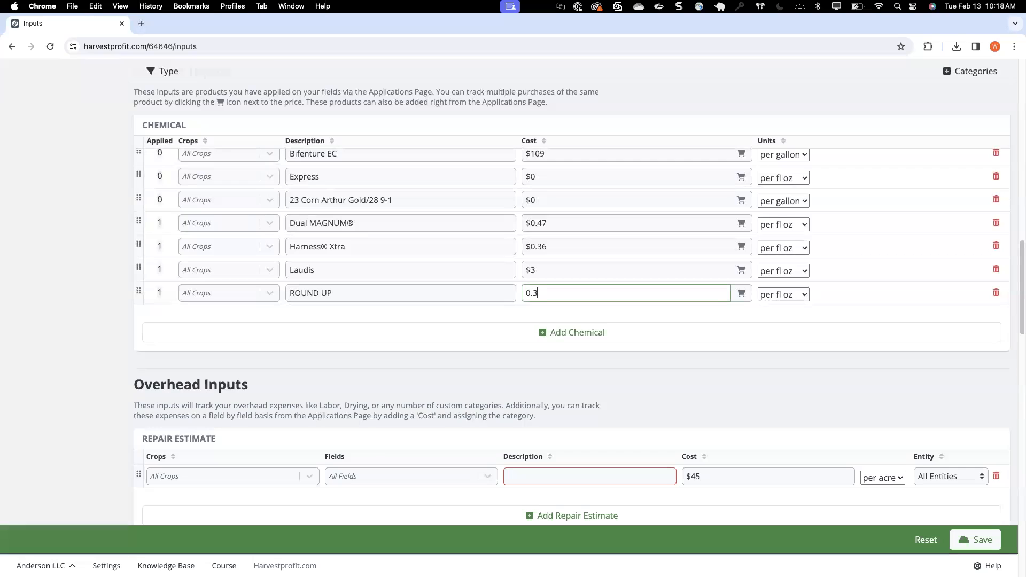
{"action": "left_click", "coordinate": [967, 539]}
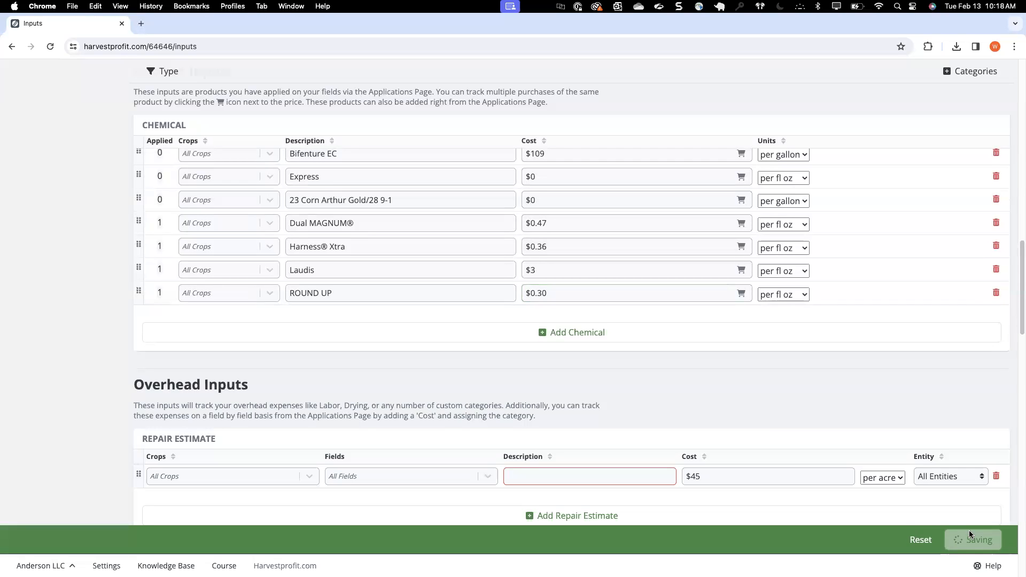
Step: Open the Bucks SW field's operations and examine the products and rates of its fertilizer and chemical applications
{"action": "scroll", "coordinate": [278, 342], "scroll_direction": "up", "scroll_amount": 6}
{"action": "scroll", "coordinate": [278, 342], "scroll_direction": "up", "scroll_amount": 10}
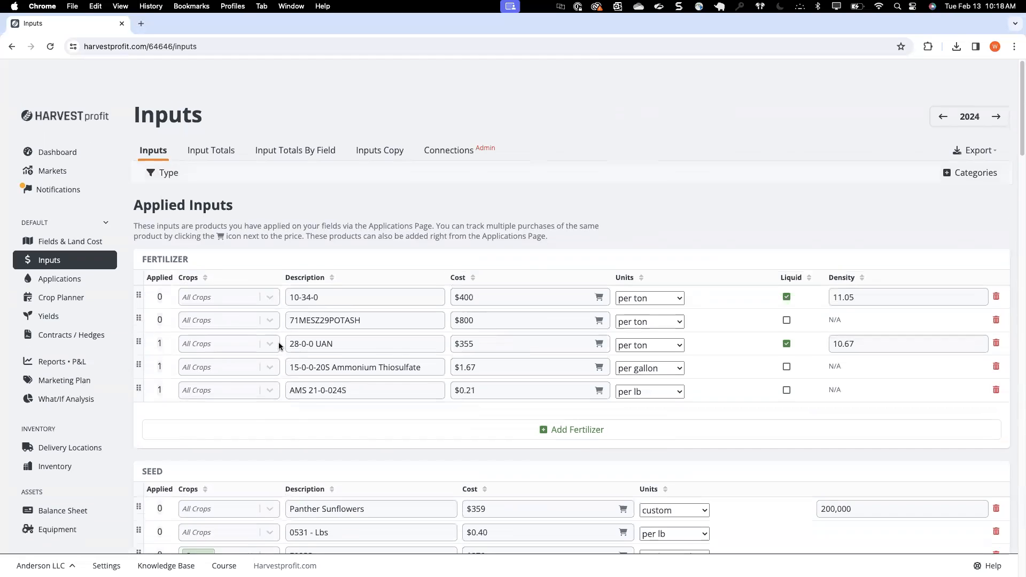
{"action": "left_click", "coordinate": [59, 244]}
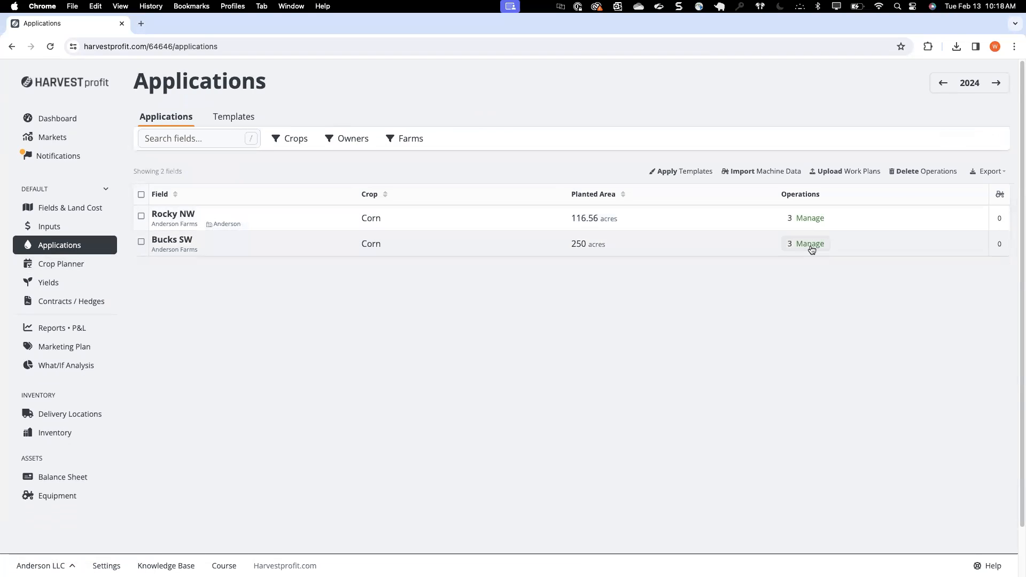
{"action": "left_click", "coordinate": [810, 244]}
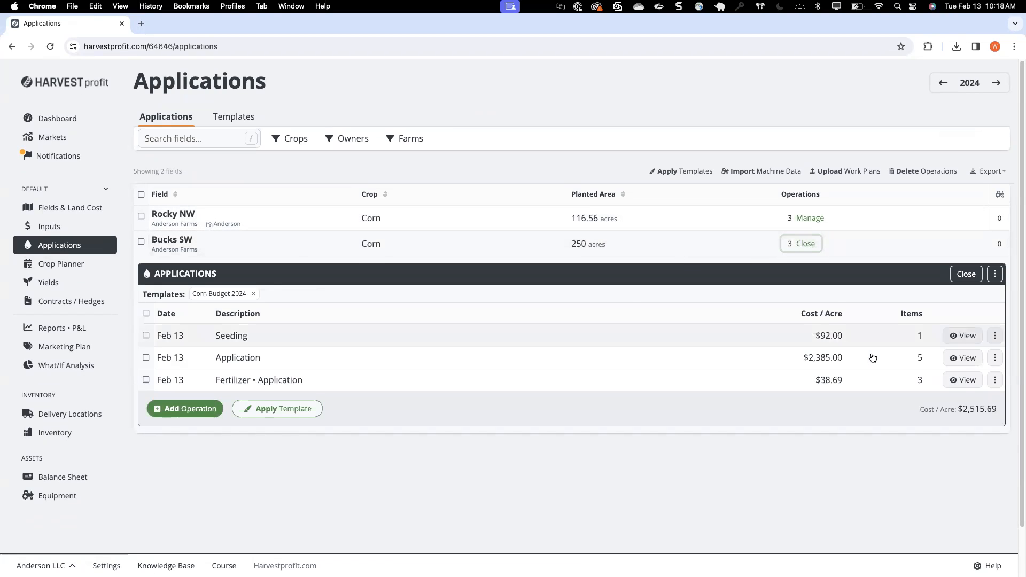
{"action": "left_click", "coordinate": [960, 379]}
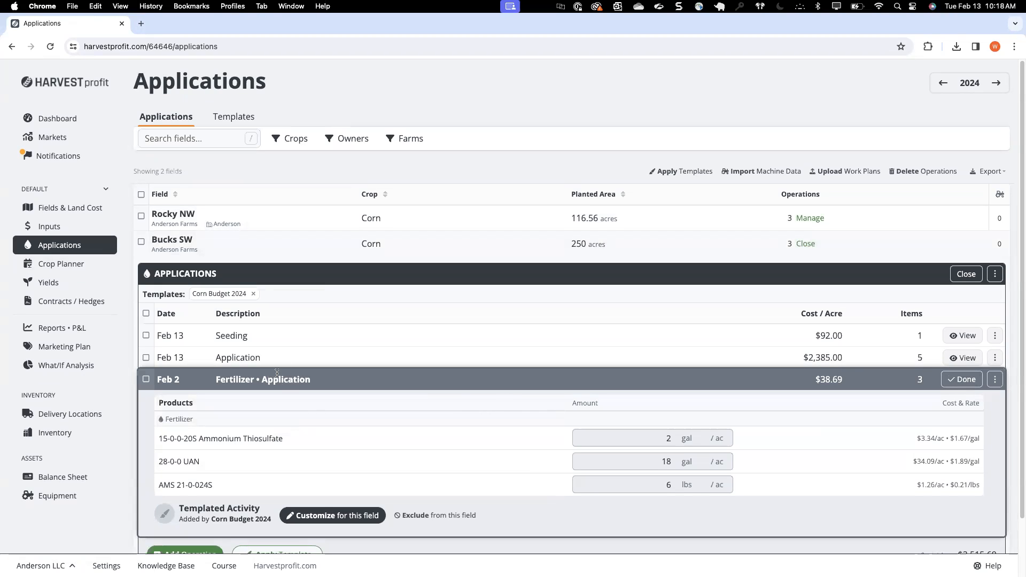
{"action": "left_click", "coordinate": [958, 358]}
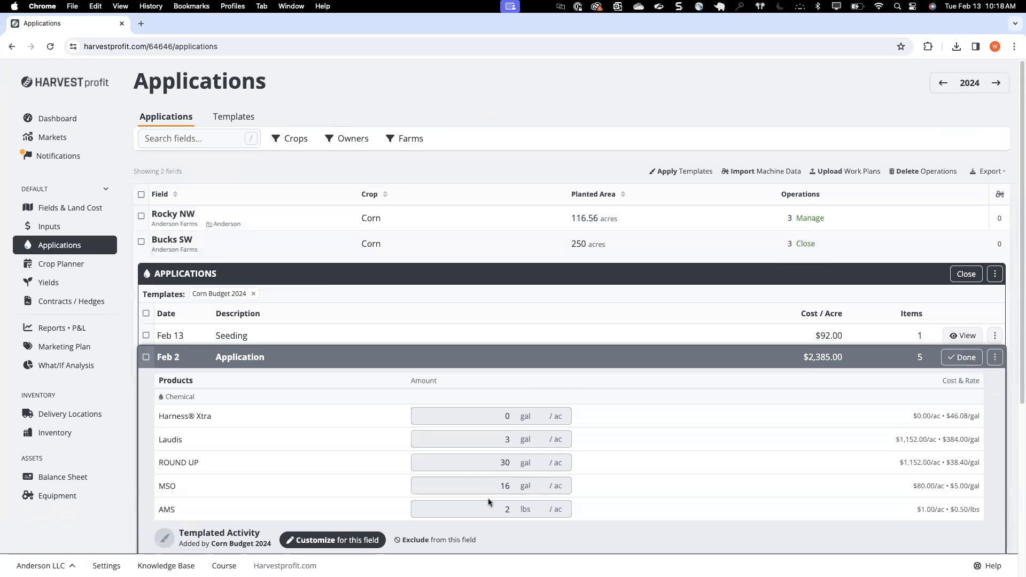
{"action": "scroll", "coordinate": [478, 485], "scroll_direction": "down", "scroll_amount": 3}
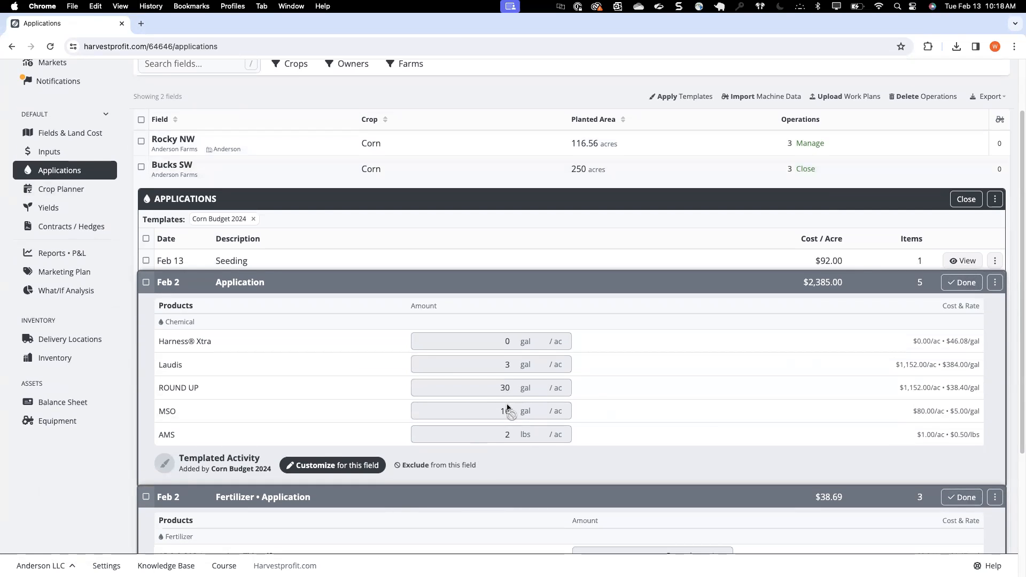
{"action": "scroll", "coordinate": [531, 389], "scroll_direction": "up", "scroll_amount": 3}
{"action": "scroll", "coordinate": [637, 402], "scroll_direction": "down", "scroll_amount": 5}
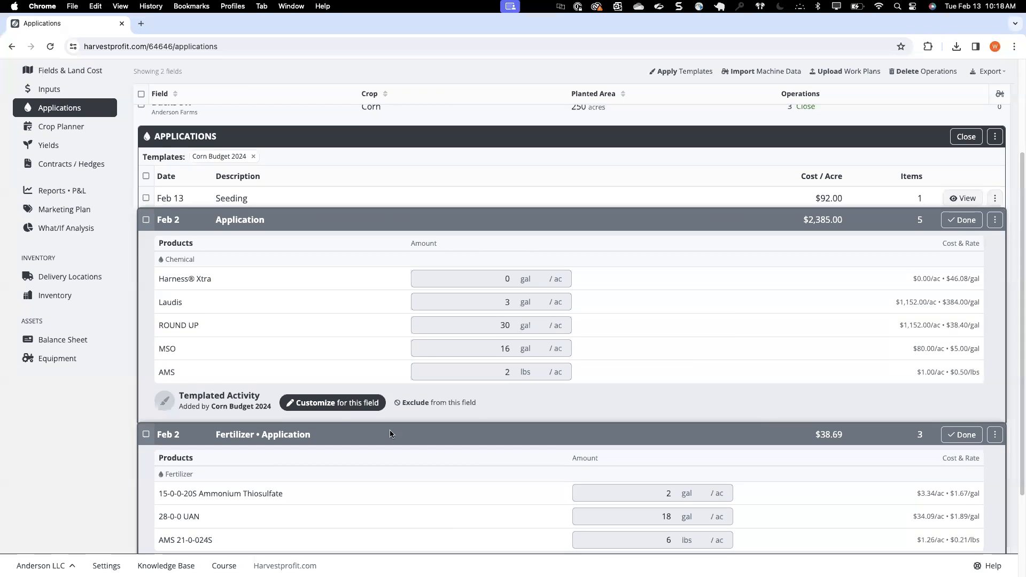
{"action": "scroll", "coordinate": [307, 388], "scroll_direction": "down", "scroll_amount": 3}
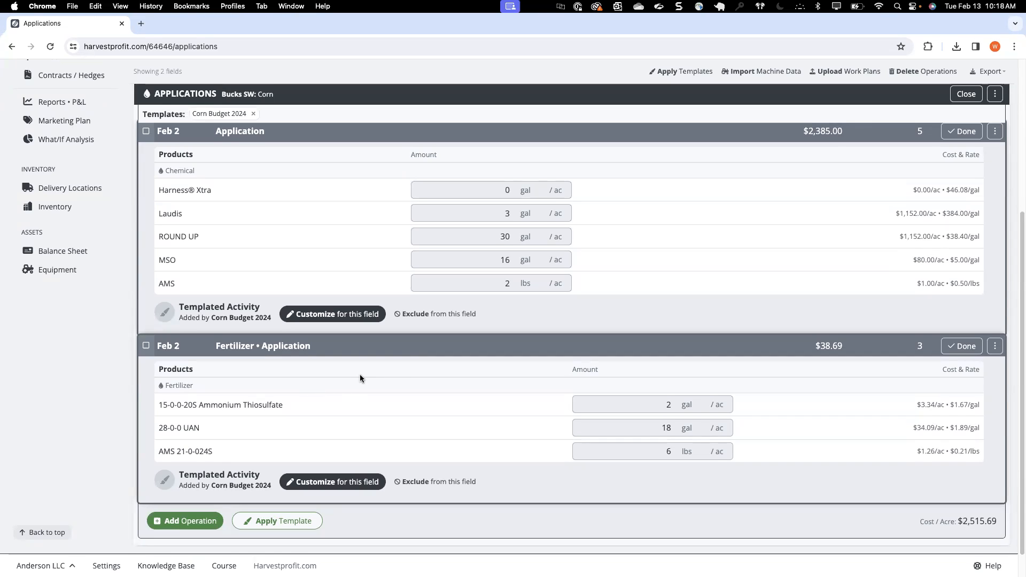
Step: Customize the chemical application for the Bucks SW field, setting its ROUND UP amount to 28 gal per acre
{"action": "left_click", "coordinate": [344, 315]}
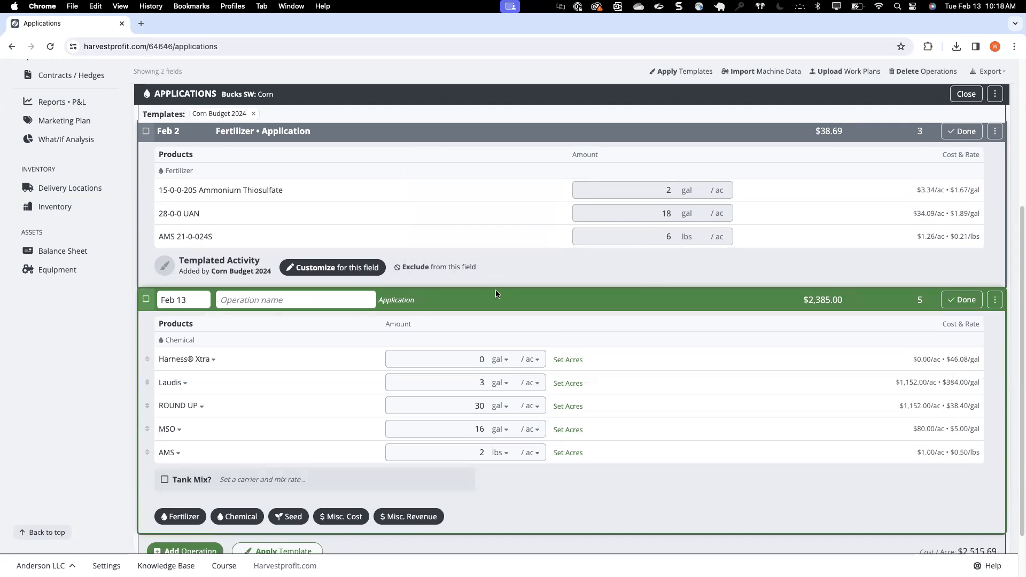
{"action": "double_click", "coordinate": [475, 405]}
{"action": "type", "text": "28"}
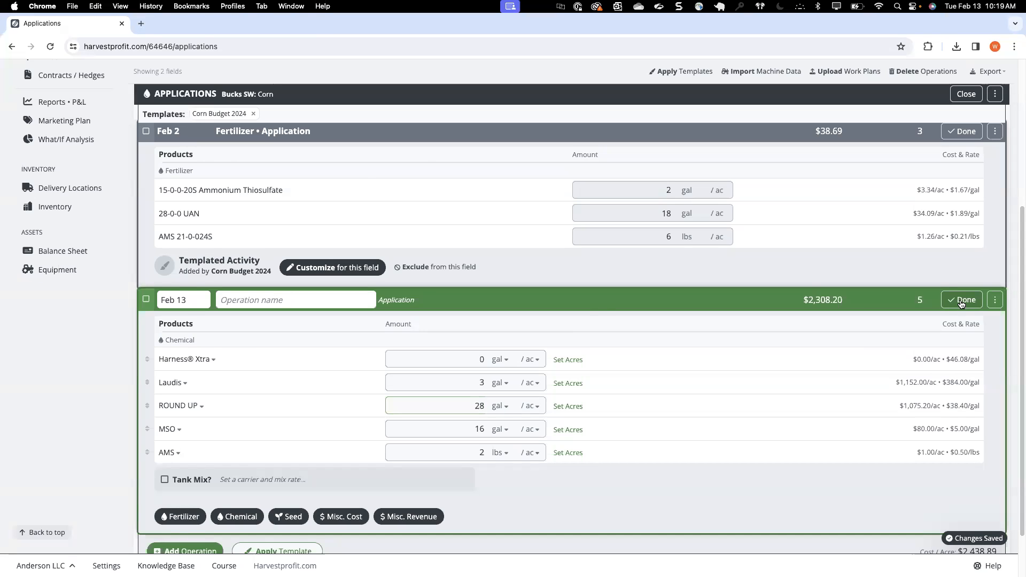
Step: Change the ROUND UP amount's unit to fl oz in the Bucks SW field's customized chemical application, and close the operation
{"action": "left_click", "coordinate": [961, 300]}
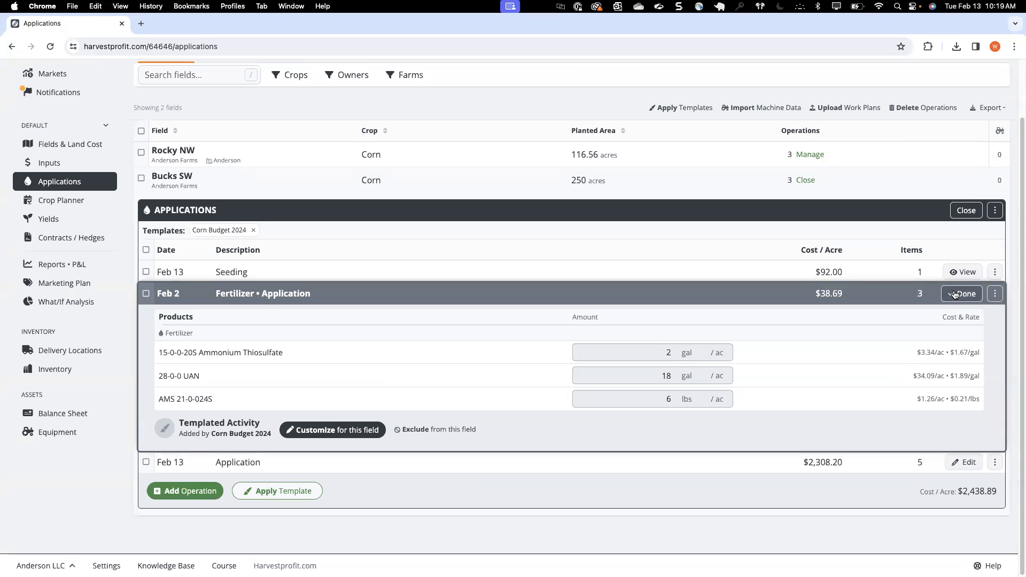
{"action": "left_click", "coordinate": [954, 295]}
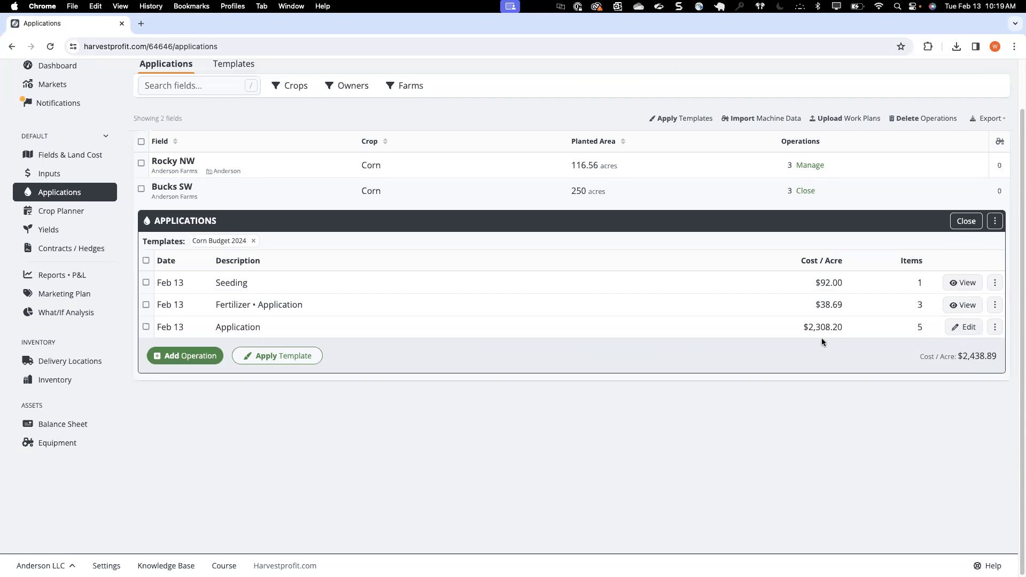
{"action": "left_click", "coordinate": [964, 327]}
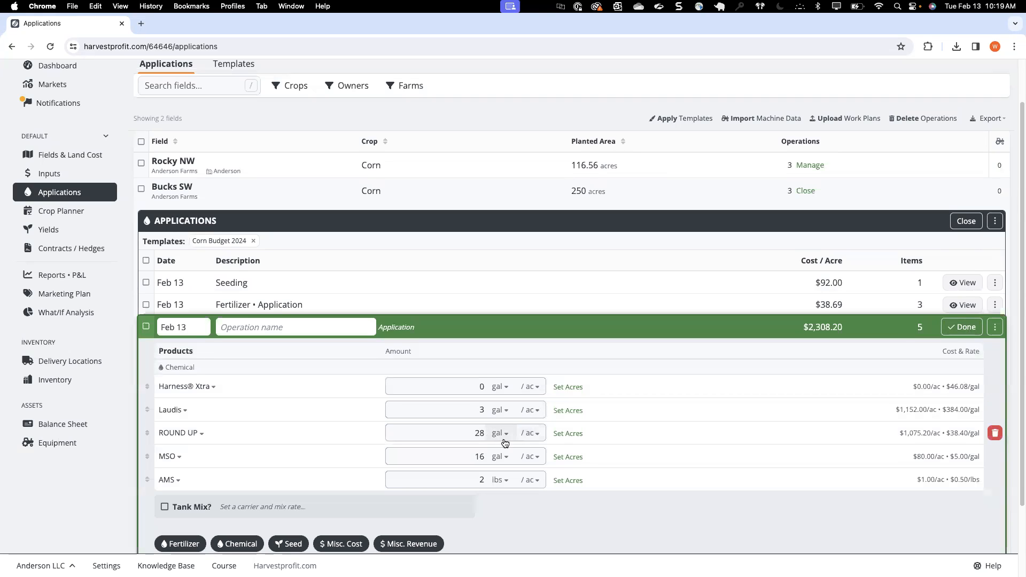
{"action": "left_click", "coordinate": [504, 441]}
{"action": "left_click", "coordinate": [800, 422]}
{"action": "left_click", "coordinate": [956, 328]}
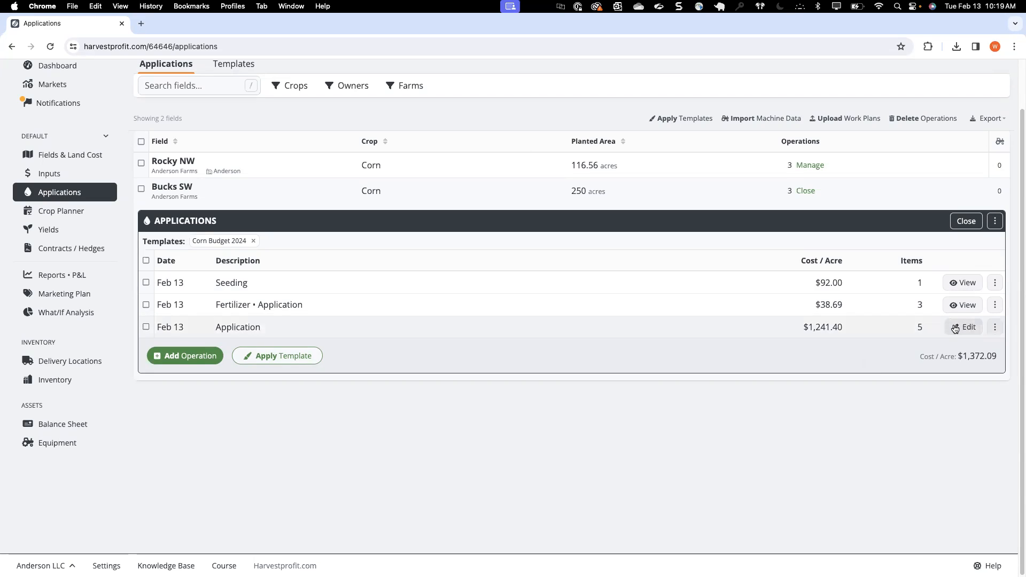
Step: In the Corn Budget 2024 template's chemical application, set the units of Laudis, ROUND UP and MSO to fl oz
{"action": "left_click", "coordinate": [237, 63]}
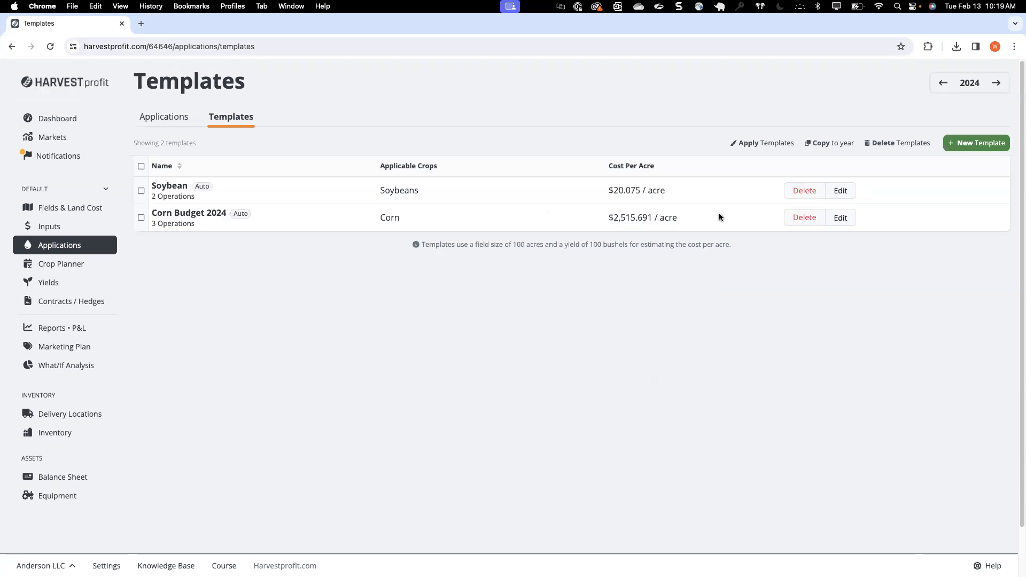
{"action": "left_click", "coordinate": [839, 221]}
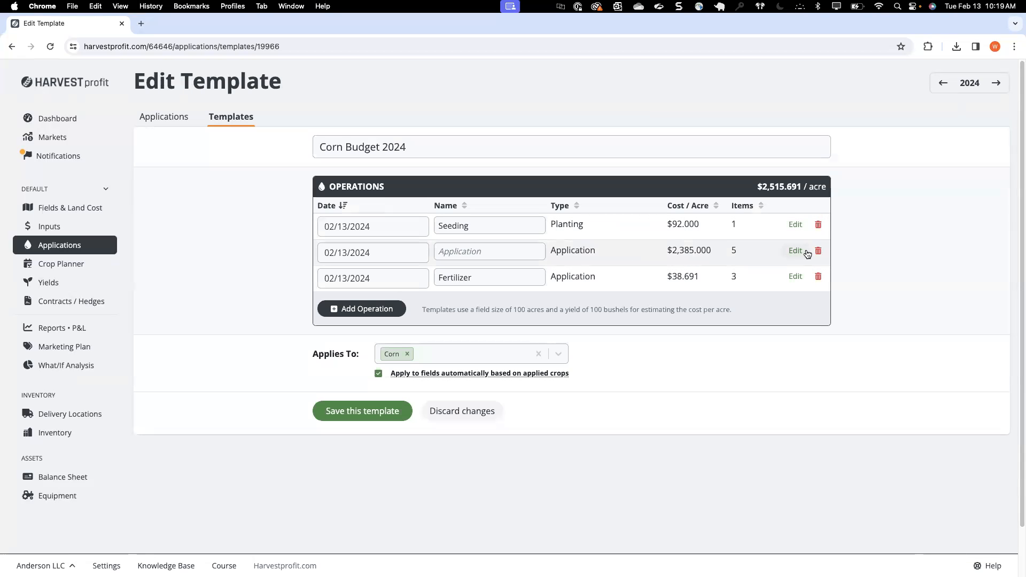
{"action": "left_click", "coordinate": [794, 251]}
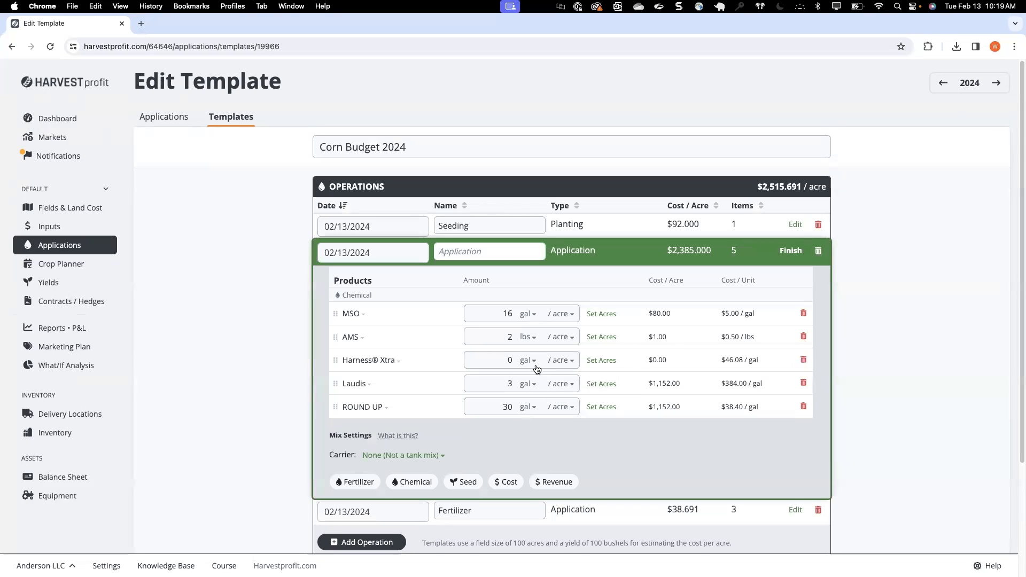
{"action": "left_click", "coordinate": [526, 383]}
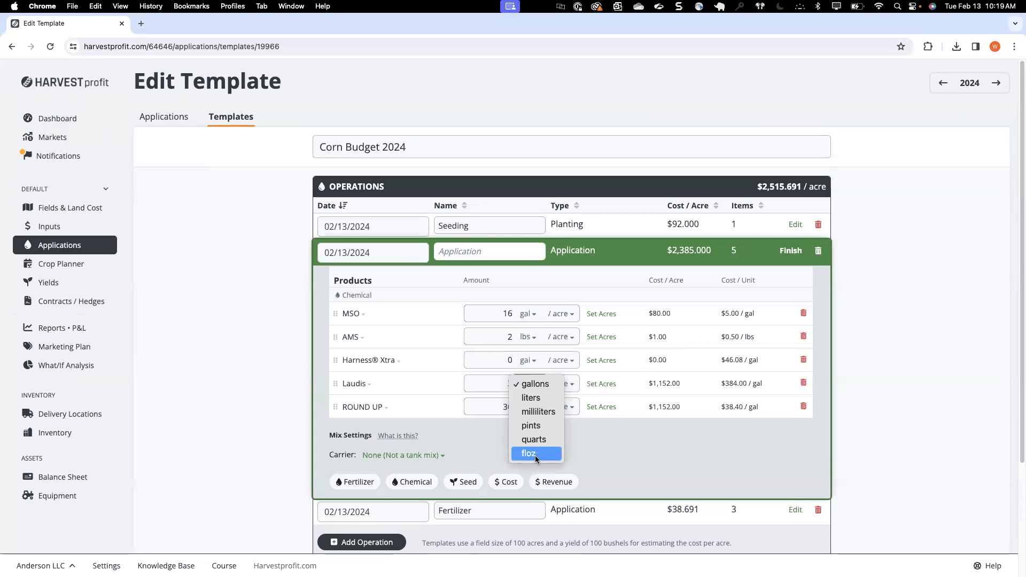
{"action": "left_click", "coordinate": [529, 453]}
{"action": "left_click", "coordinate": [528, 405]}
{"action": "left_click", "coordinate": [529, 478]}
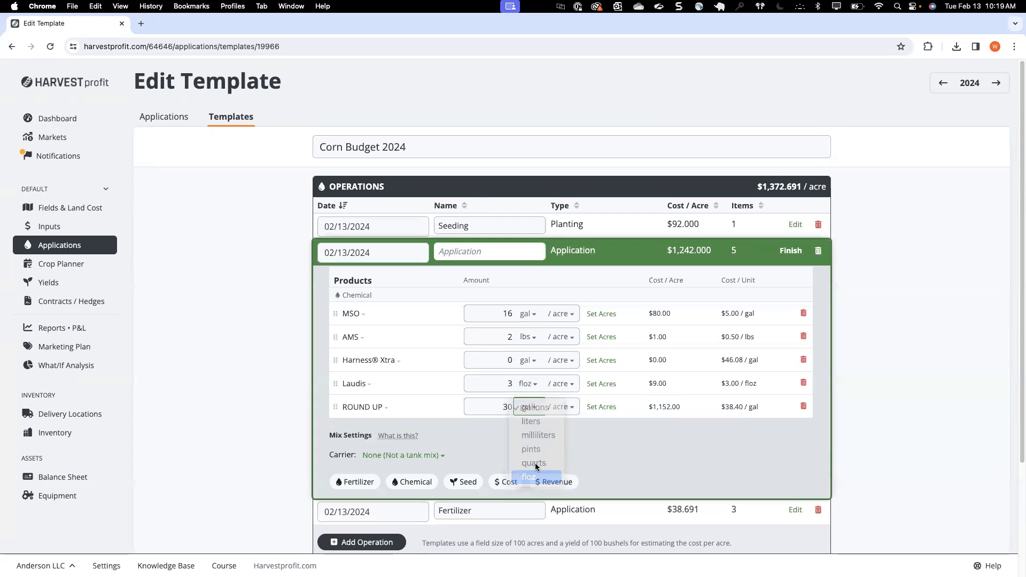
{"action": "left_click", "coordinate": [526, 315]}
{"action": "left_click", "coordinate": [531, 384]}
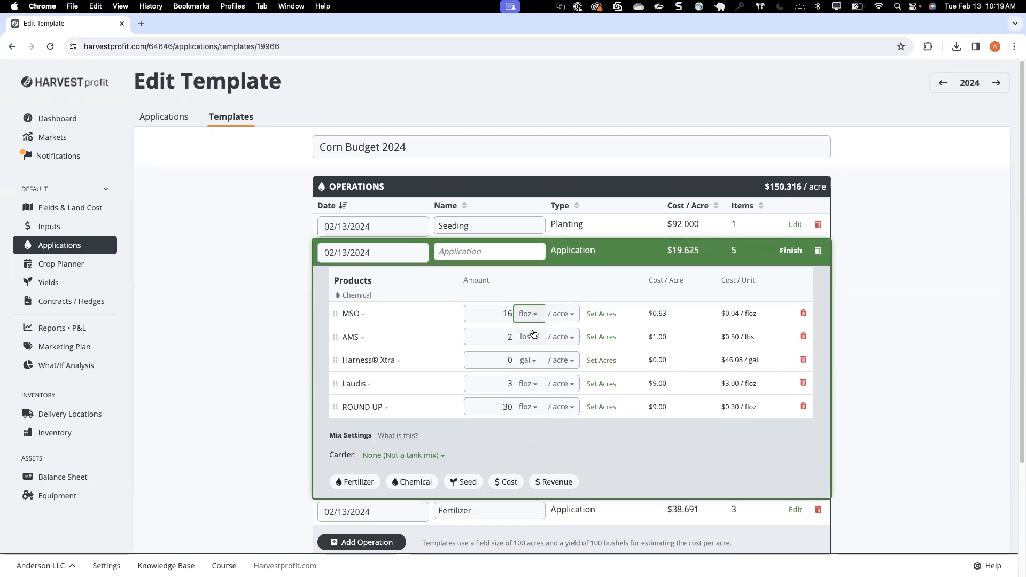
{"action": "double_click", "coordinate": [504, 407]}
{"action": "left_click", "coordinate": [575, 448]}
Step: Set the Harness Xtra amount to 3 fl oz per acre and save the Corn Budget 2024 template
{"action": "left_click", "coordinate": [529, 362]}
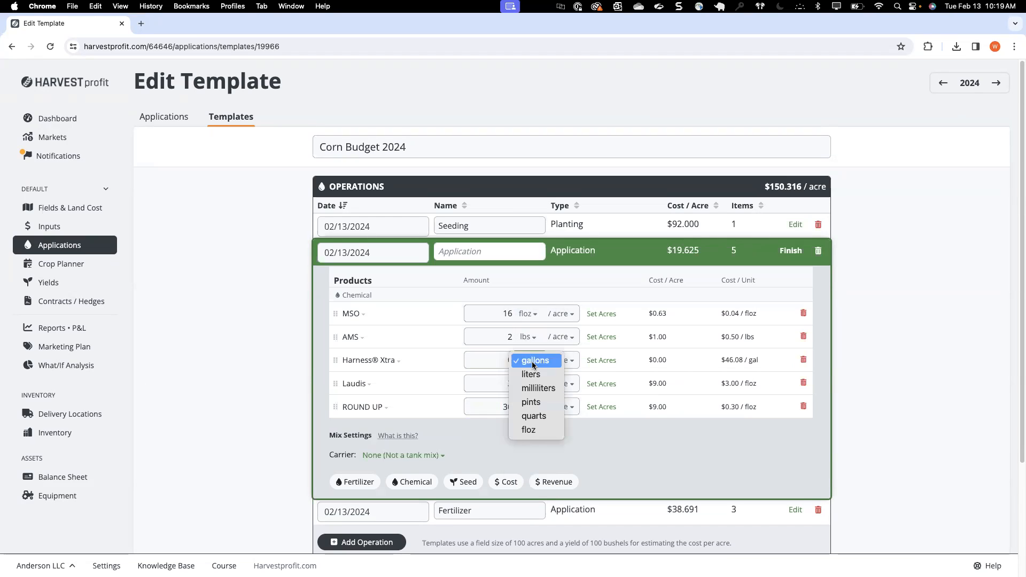
{"action": "left_click", "coordinate": [538, 431]}
{"action": "double_click", "coordinate": [504, 360]}
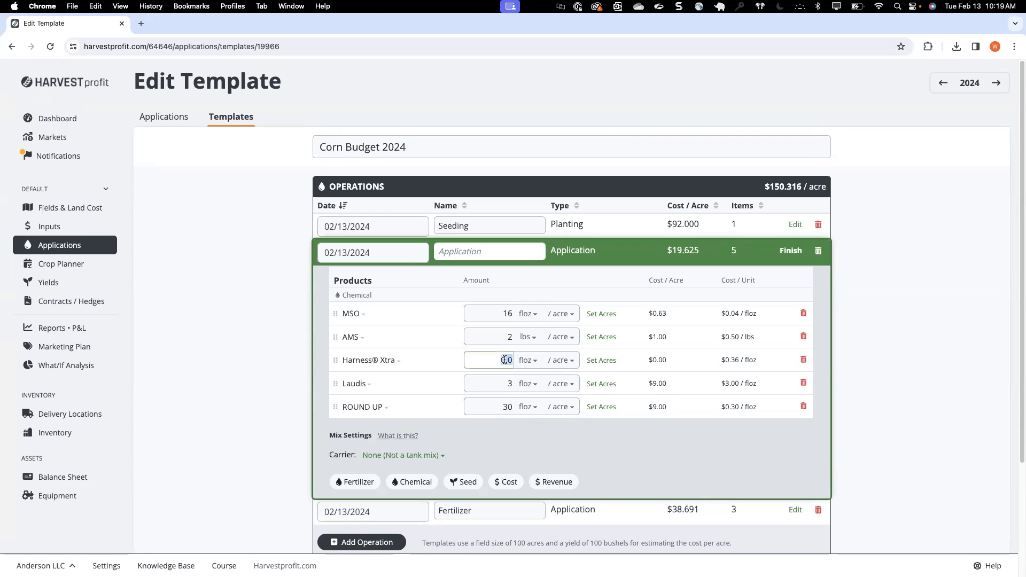
{"action": "type", "text": "3"}
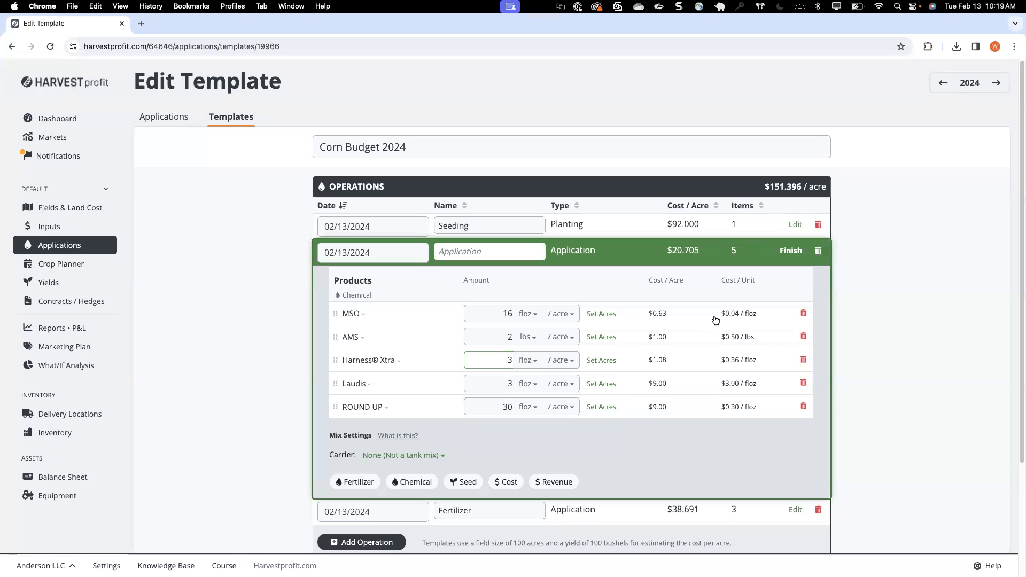
{"action": "left_click", "coordinate": [790, 251]}
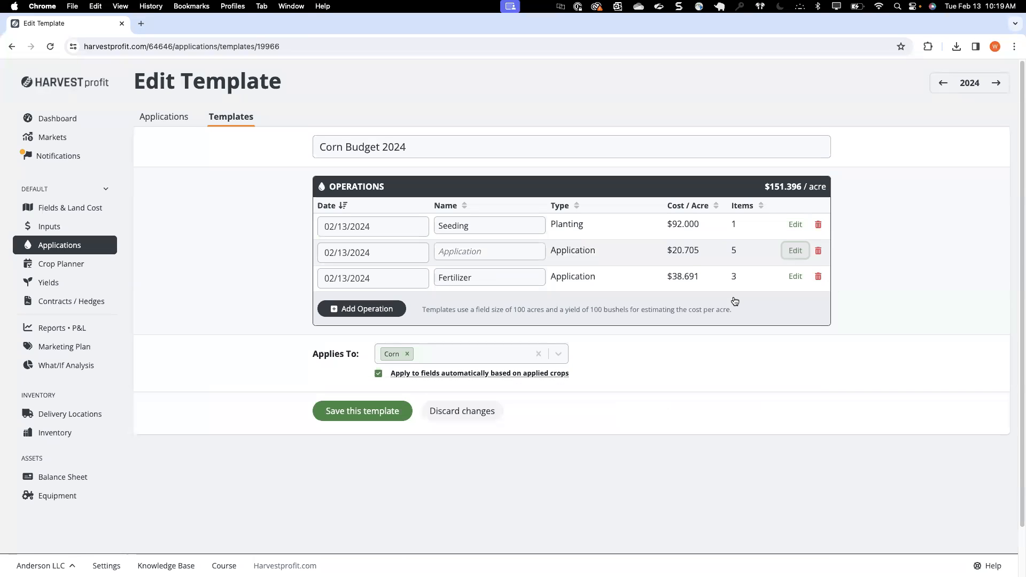
{"action": "left_click", "coordinate": [358, 413]}
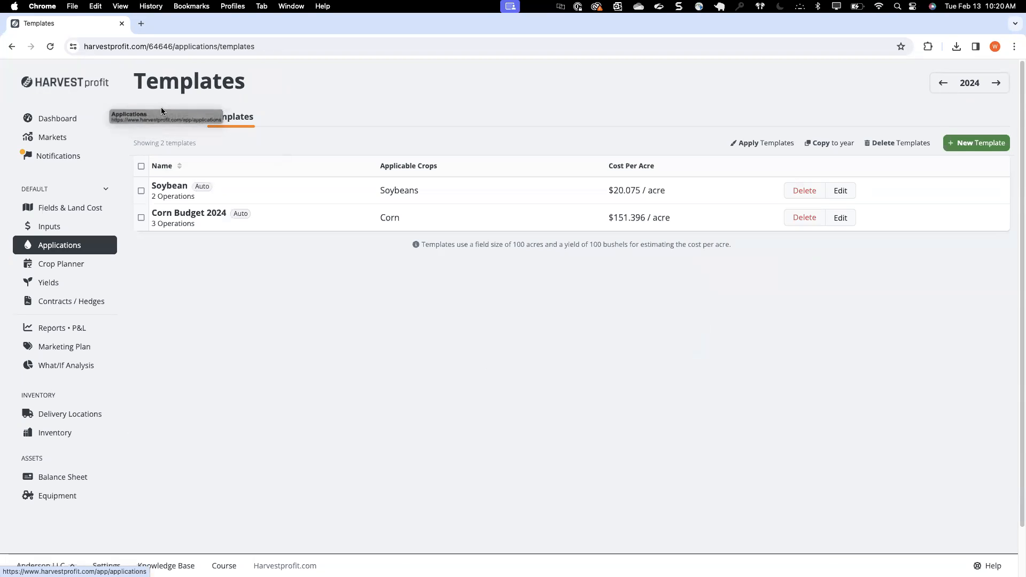
Step: Check the chemical application's rates and costs in the Rocky NW field's operations
{"action": "left_click", "coordinate": [170, 121]}
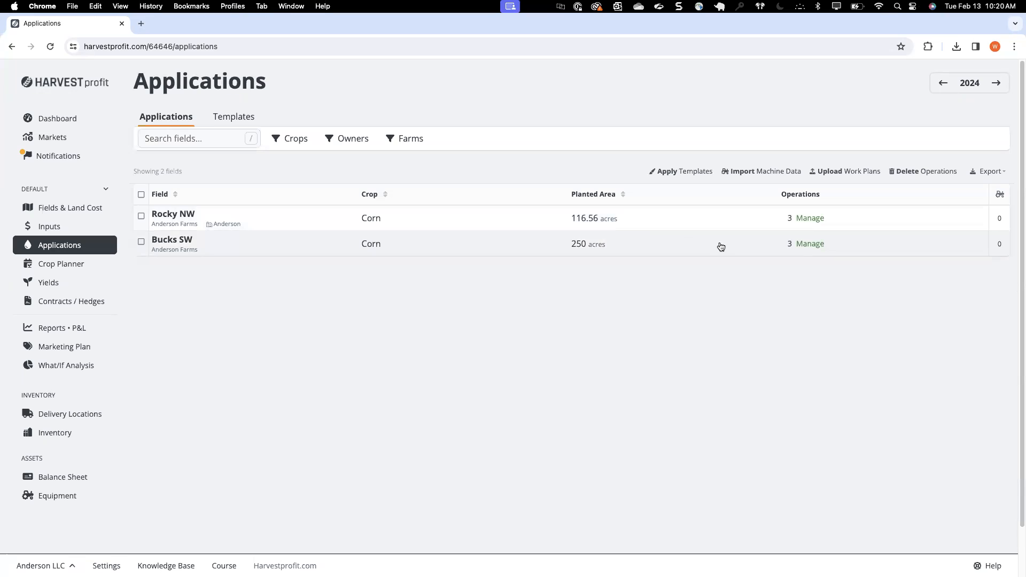
{"action": "left_click", "coordinate": [812, 219]}
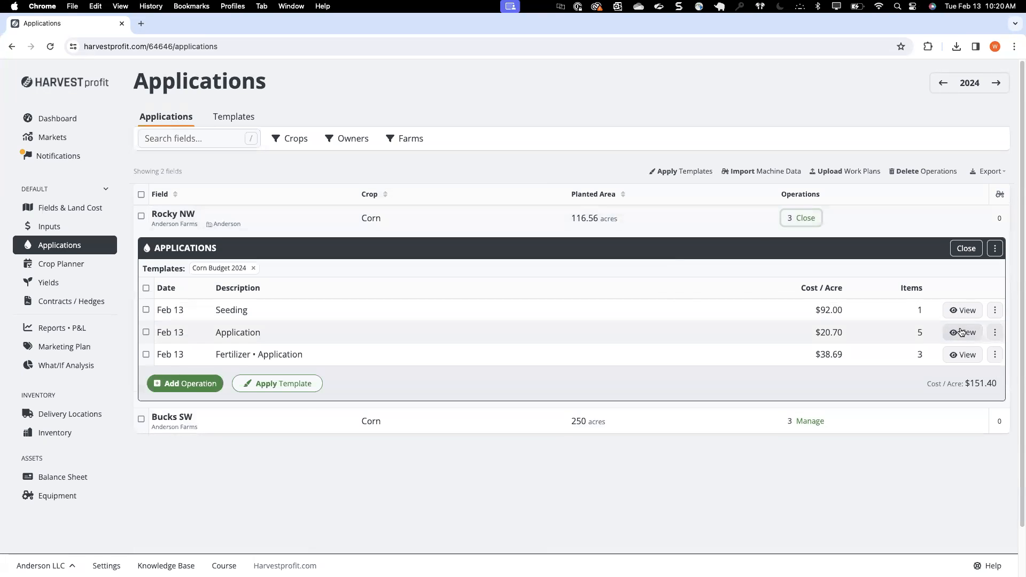
{"action": "left_click", "coordinate": [960, 332]}
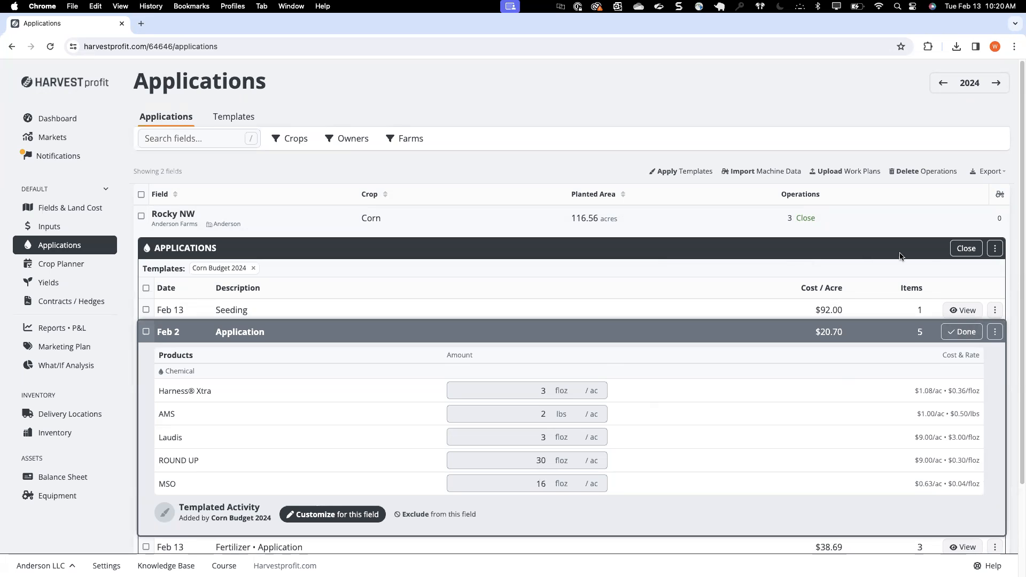
{"action": "left_click", "coordinate": [962, 331]}
{"action": "left_click", "coordinate": [966, 248]}
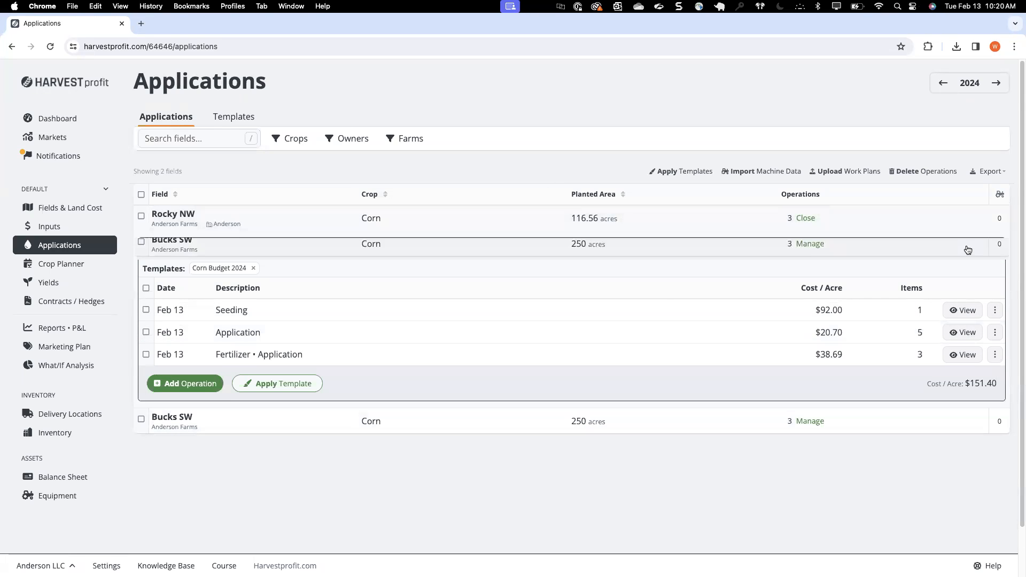
Step: Review the Bucks SW field's seeding, fertilizer and chemical operations, and collapse their details
{"action": "left_click", "coordinate": [810, 244]}
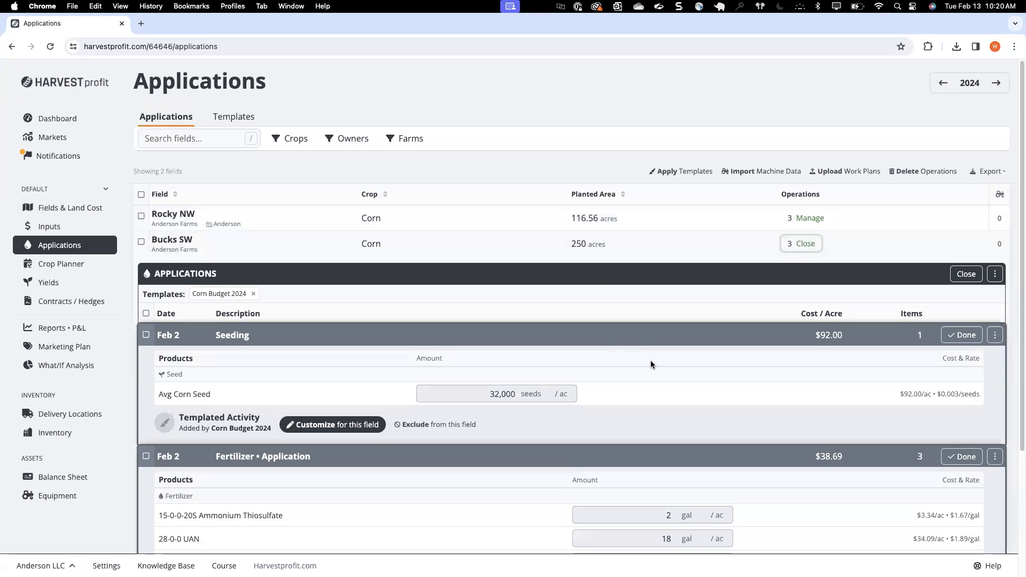
{"action": "scroll", "coordinate": [650, 364], "scroll_direction": "down", "scroll_amount": 2}
{"action": "scroll", "coordinate": [650, 364], "scroll_direction": "down", "scroll_amount": 1}
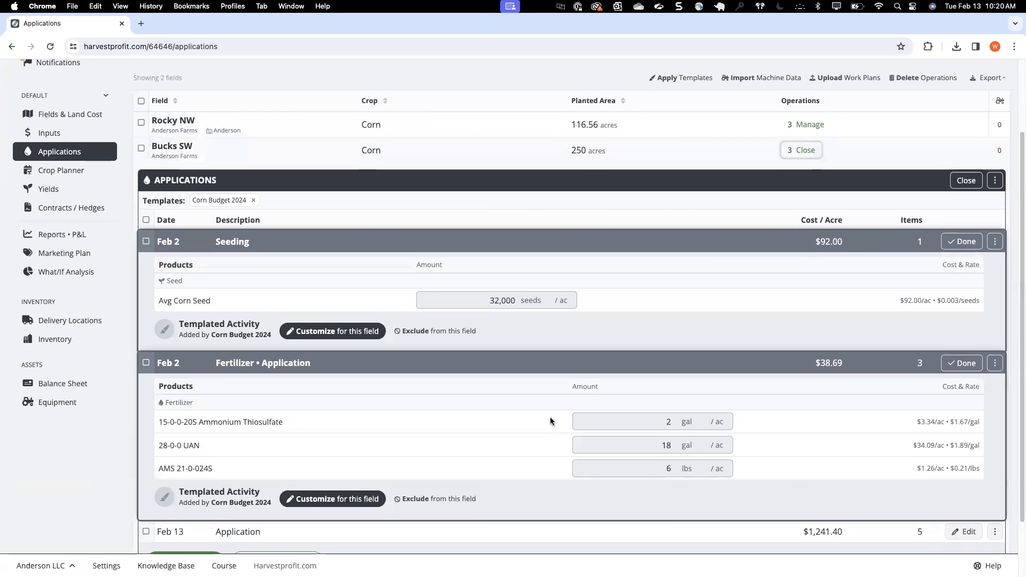
{"action": "scroll", "coordinate": [550, 419], "scroll_direction": "down", "scroll_amount": 3}
{"action": "scroll", "coordinate": [563, 320], "scroll_direction": "up", "scroll_amount": 1}
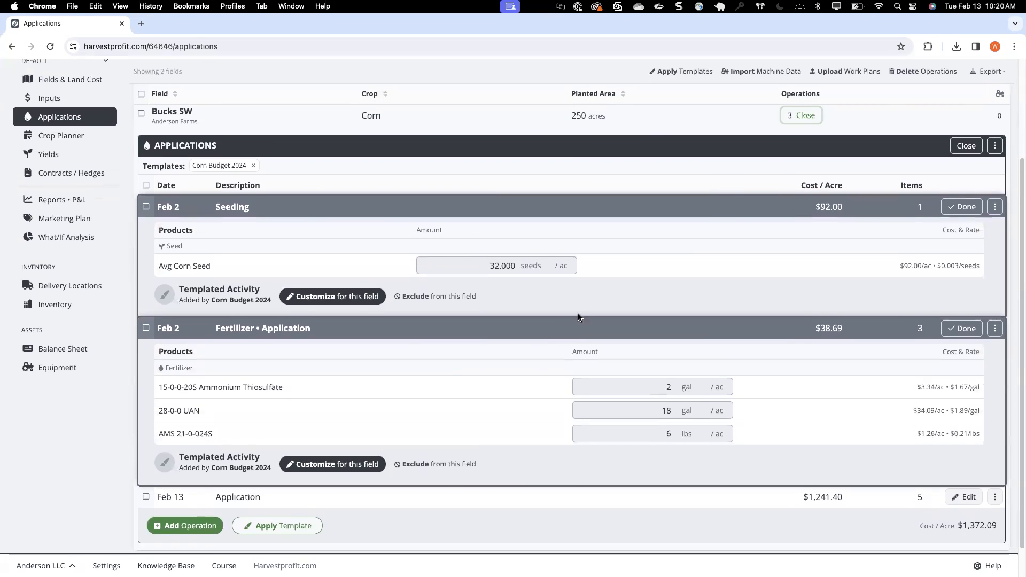
{"action": "left_click", "coordinate": [961, 328]}
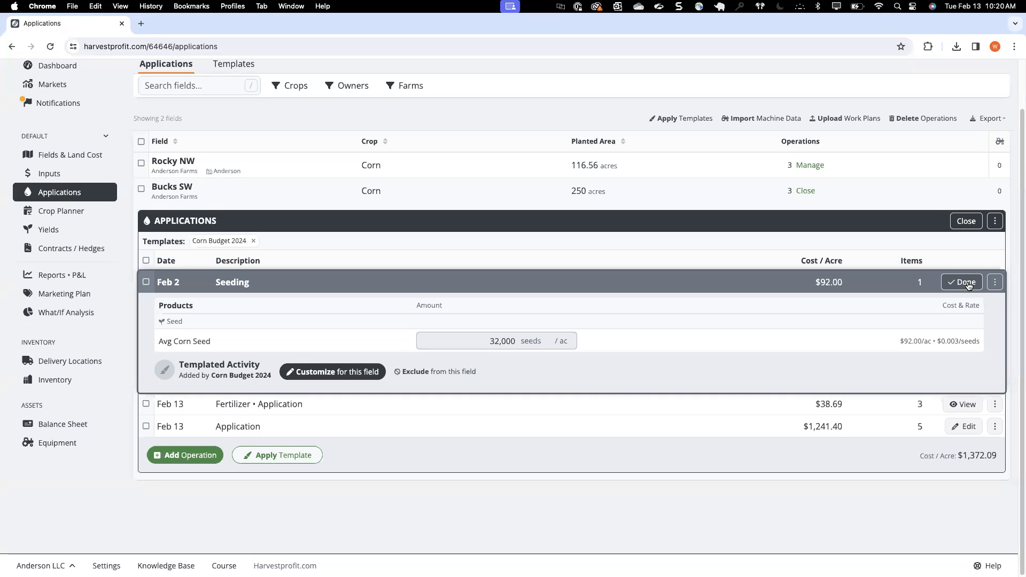
{"action": "left_click", "coordinate": [968, 284]}
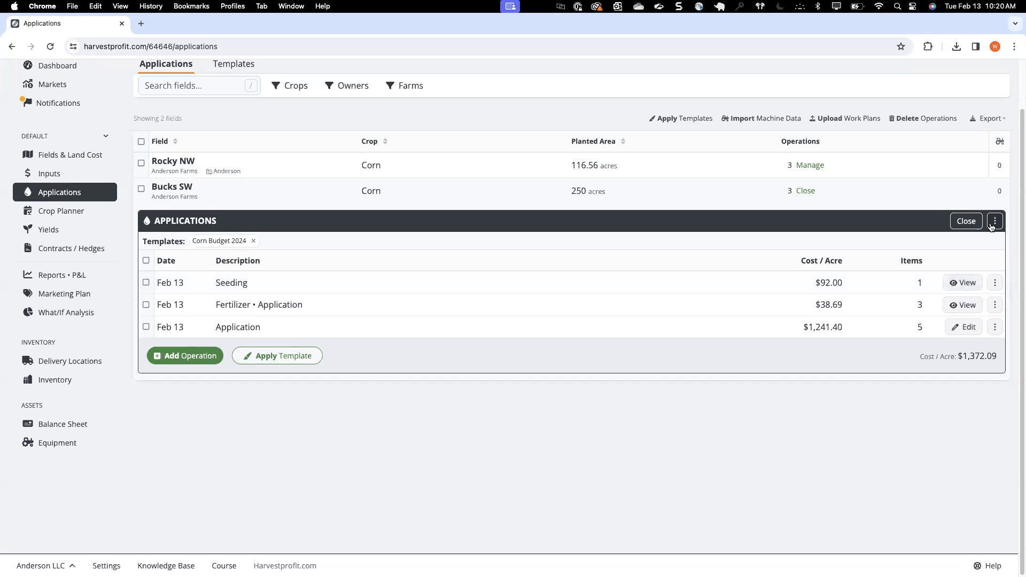
Step: Remove the Corn Budget 2024 template from the Bucks SW field and apply it again
{"action": "left_click", "coordinate": [994, 221]}
{"action": "left_click", "coordinate": [742, 234]}
{"action": "left_click", "coordinate": [254, 242]}
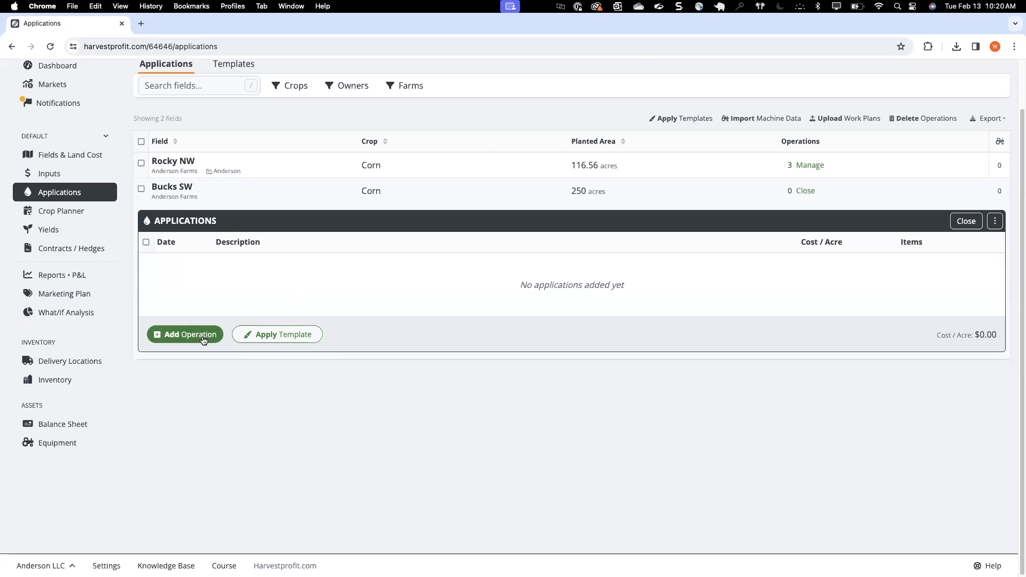
{"action": "left_click", "coordinate": [267, 335]}
{"action": "left_click", "coordinate": [285, 356]}
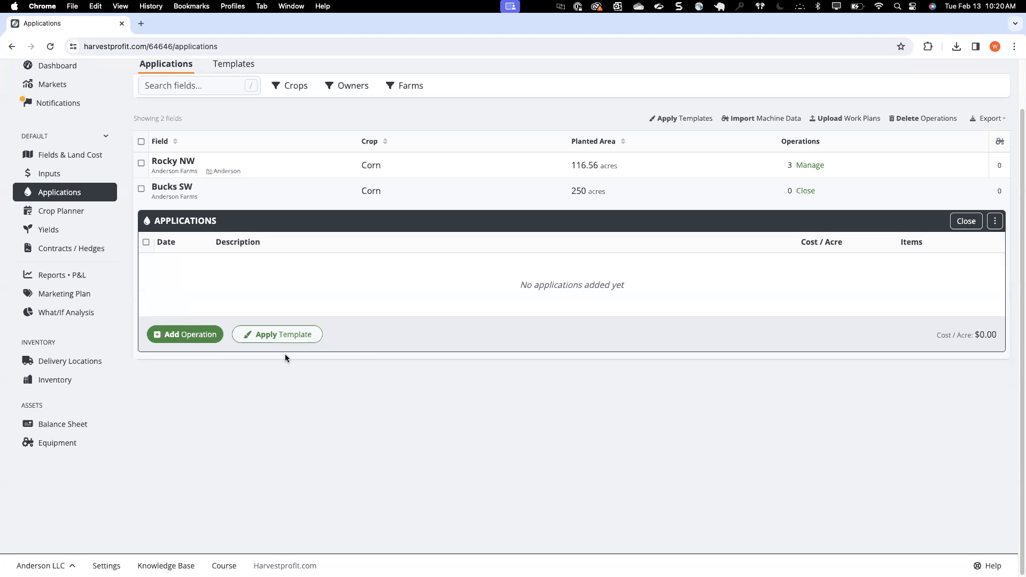
{"action": "scroll", "coordinate": [479, 328], "scroll_direction": "down", "scroll_amount": 3}
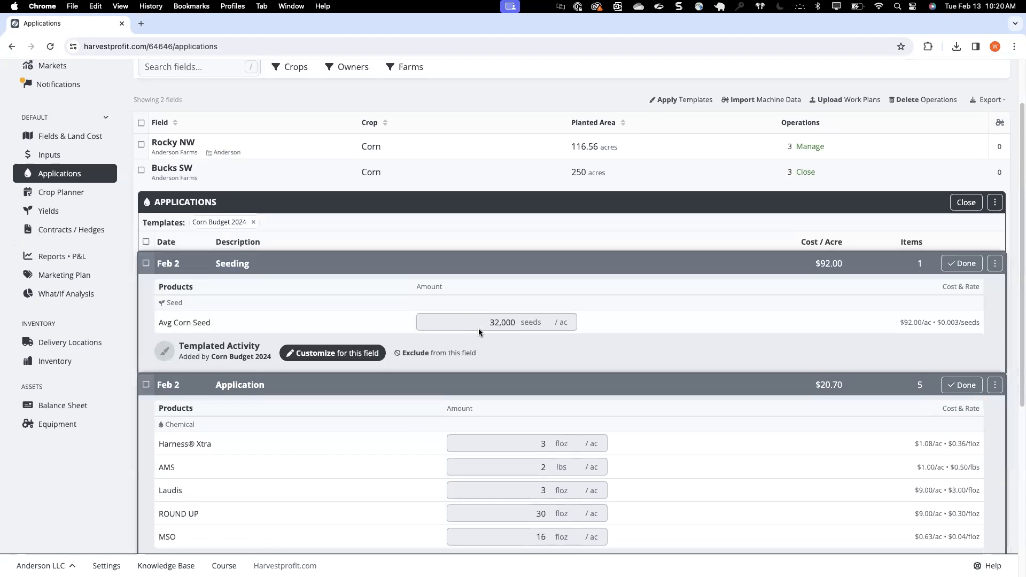
{"action": "scroll", "coordinate": [418, 229], "scroll_direction": "up", "scroll_amount": 5}
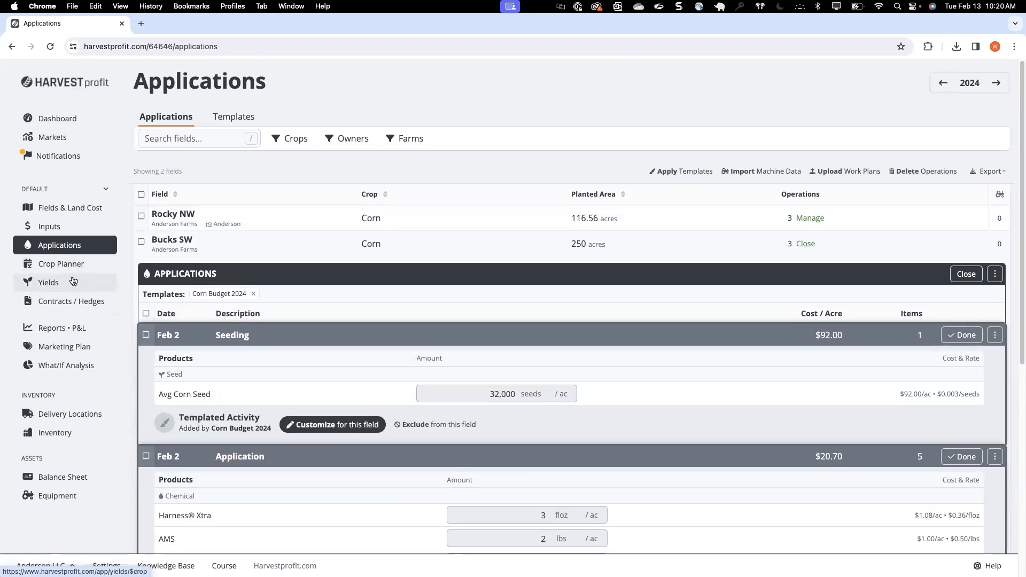
Step: Add a custom planned corn yield of 125 per acre for the Rocky NW field
{"action": "left_click", "coordinate": [72, 282]}
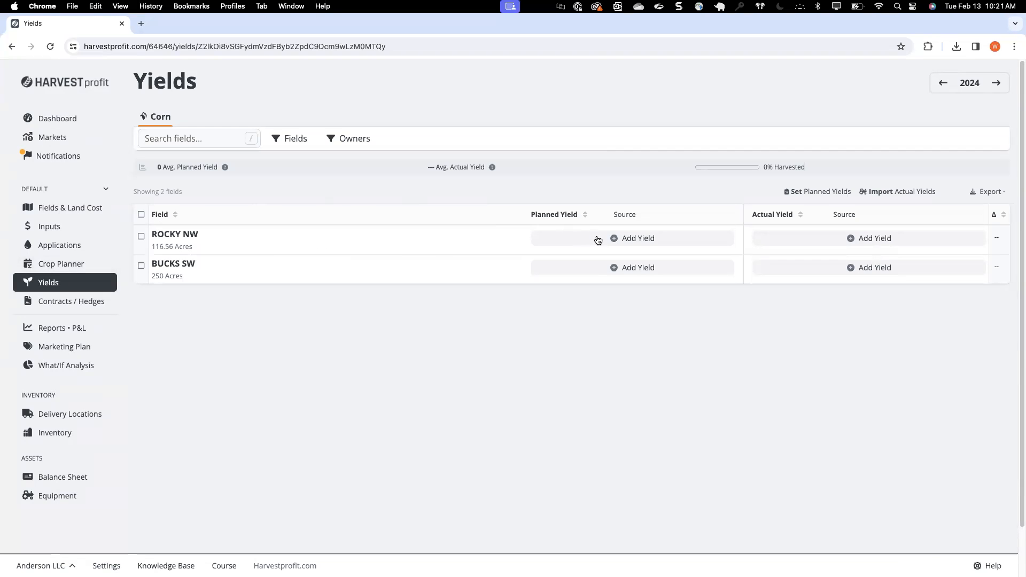
{"action": "left_click", "coordinate": [596, 238]}
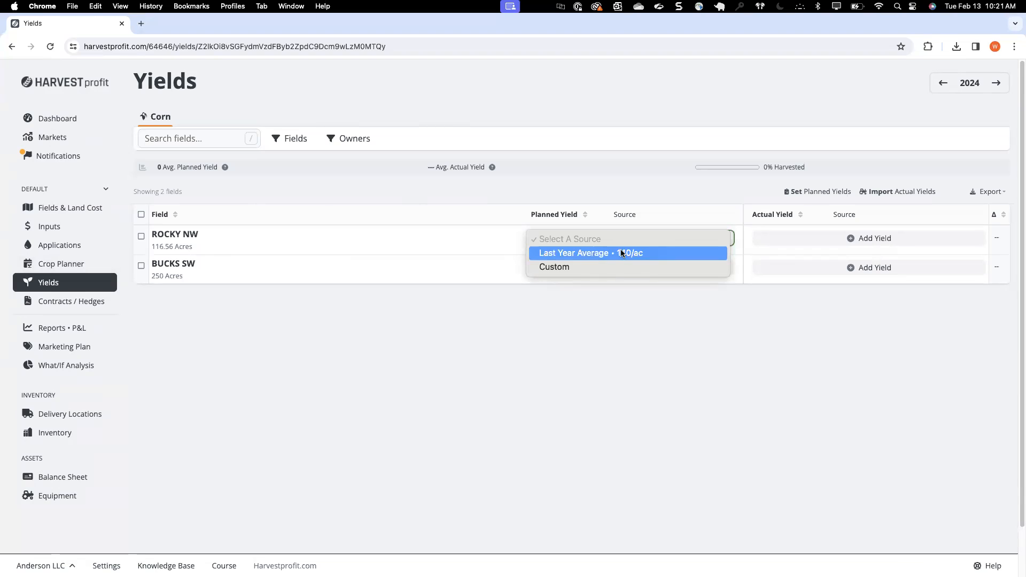
{"action": "left_click", "coordinate": [569, 268]}
{"action": "double_click", "coordinate": [553, 240]}
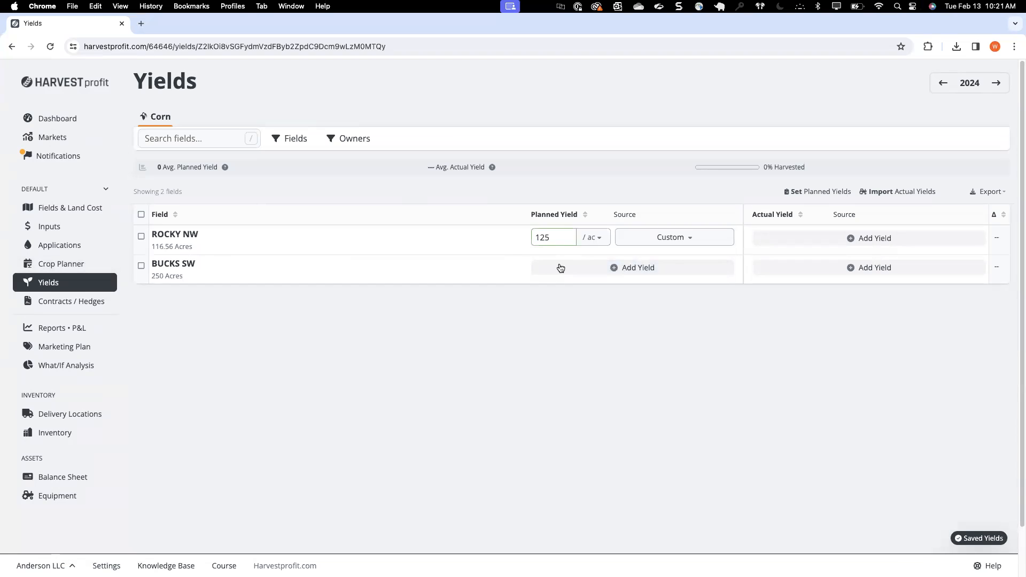
Step: Add a custom planned corn yield of 120 per acre for the Bucks SW field
{"action": "left_click", "coordinate": [560, 268]}
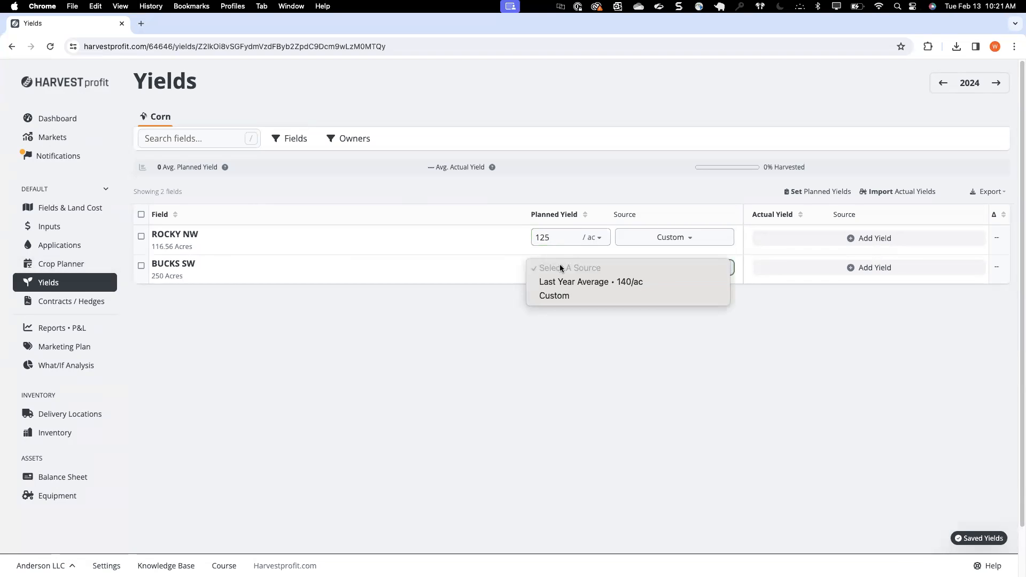
{"action": "left_click", "coordinate": [551, 297]}
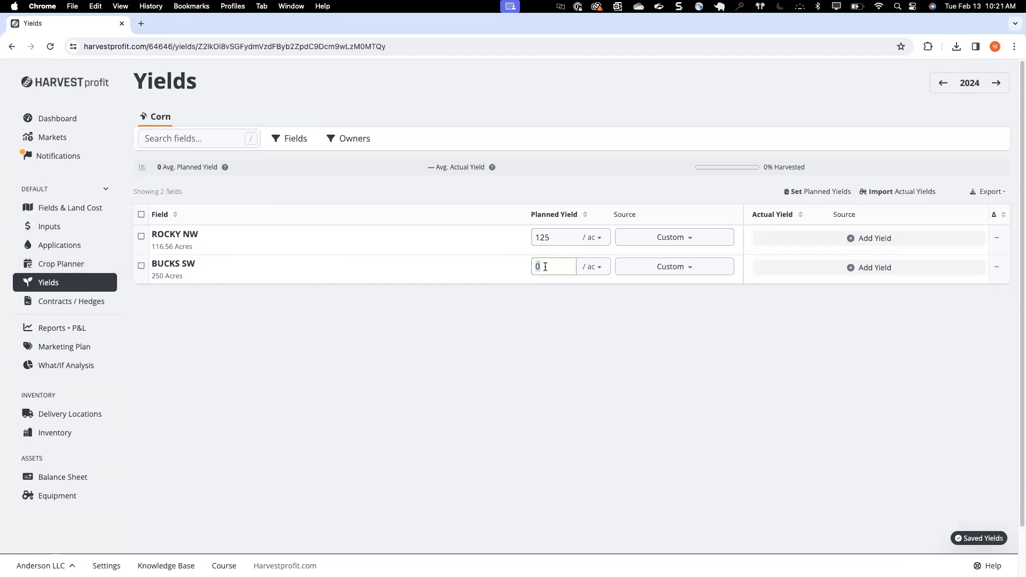
{"action": "type", "text": "120"}
{"action": "left_click", "coordinate": [589, 331]}
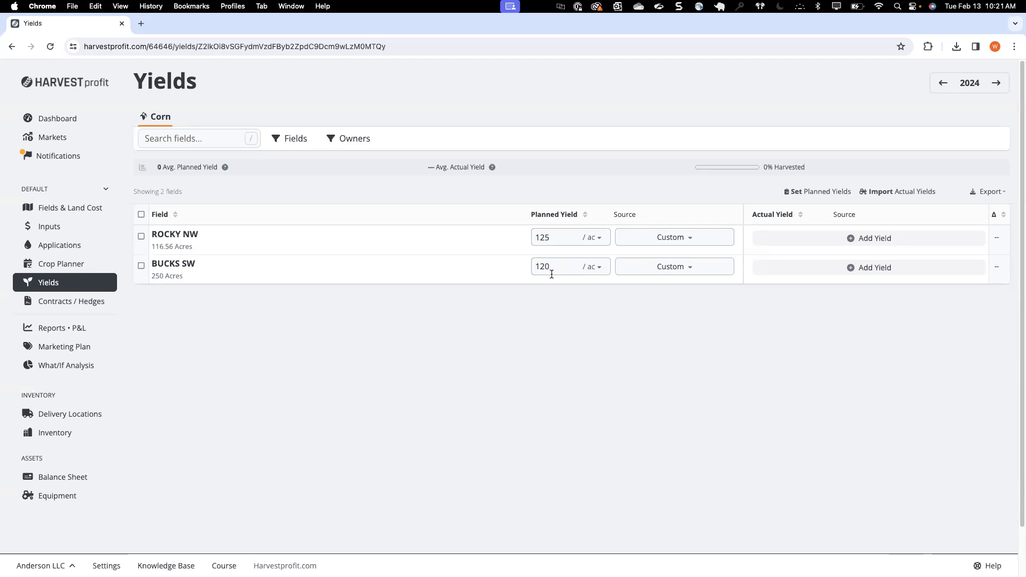
Step: Check the available actual yield sources for the Rocky NW and Bucks SW fields without choosing one
{"action": "left_click", "coordinate": [837, 238]}
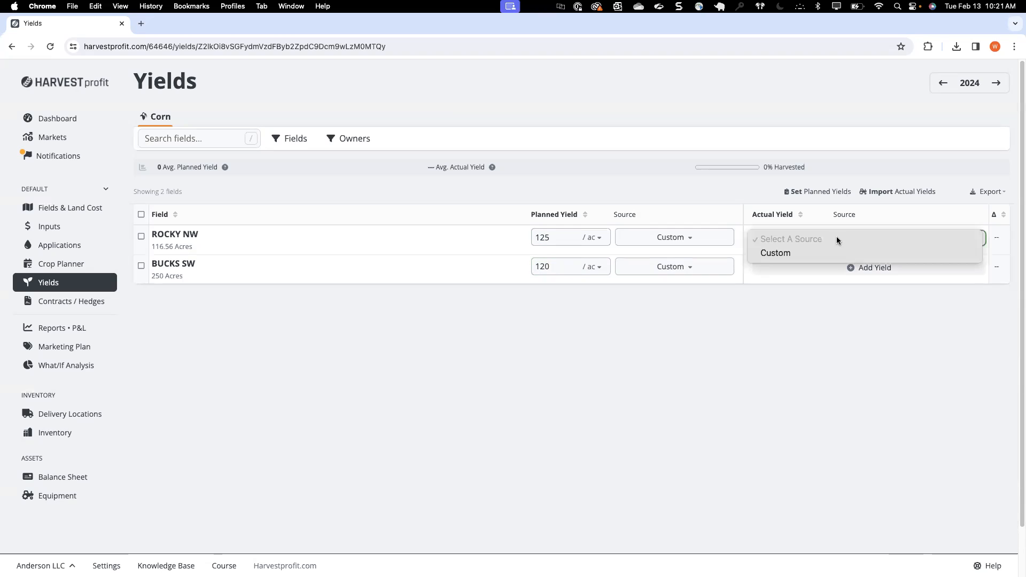
{"action": "left_click", "coordinate": [823, 280]}
{"action": "left_click", "coordinate": [819, 243]}
{"action": "left_click", "coordinate": [820, 310]}
{"action": "left_click", "coordinate": [820, 270]}
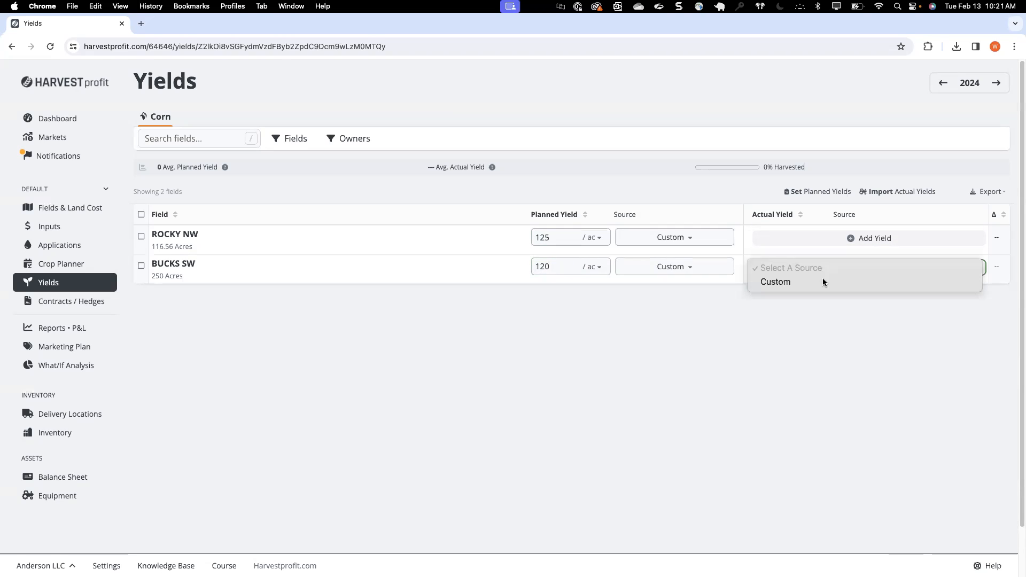
{"action": "left_click", "coordinate": [795, 343]}
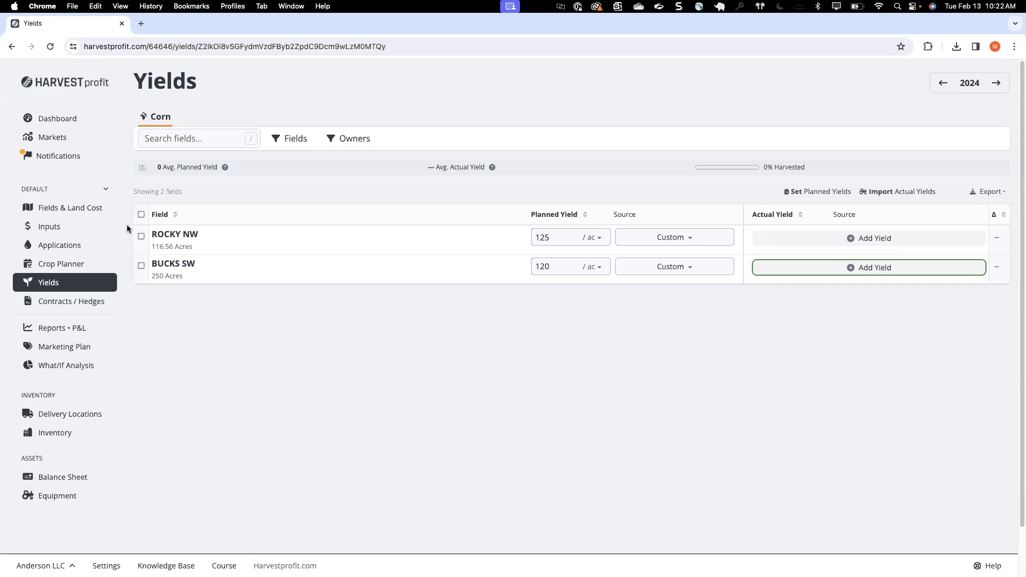
Step: Add a product purchase for the 10-34-0 fertilizer input with a price of $425 and an amount of 1000
{"action": "left_click", "coordinate": [95, 234]}
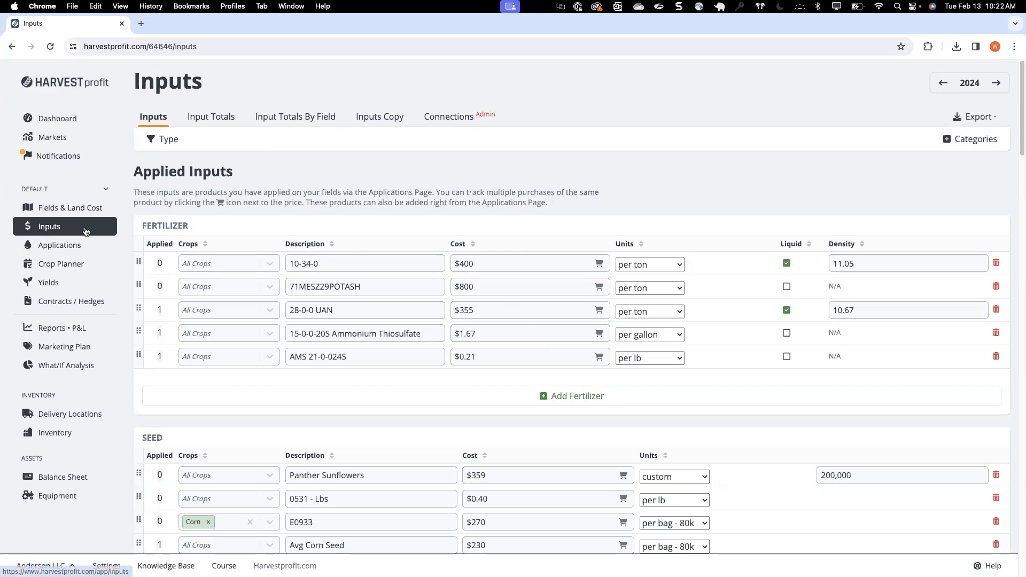
{"action": "left_click", "coordinate": [601, 264]}
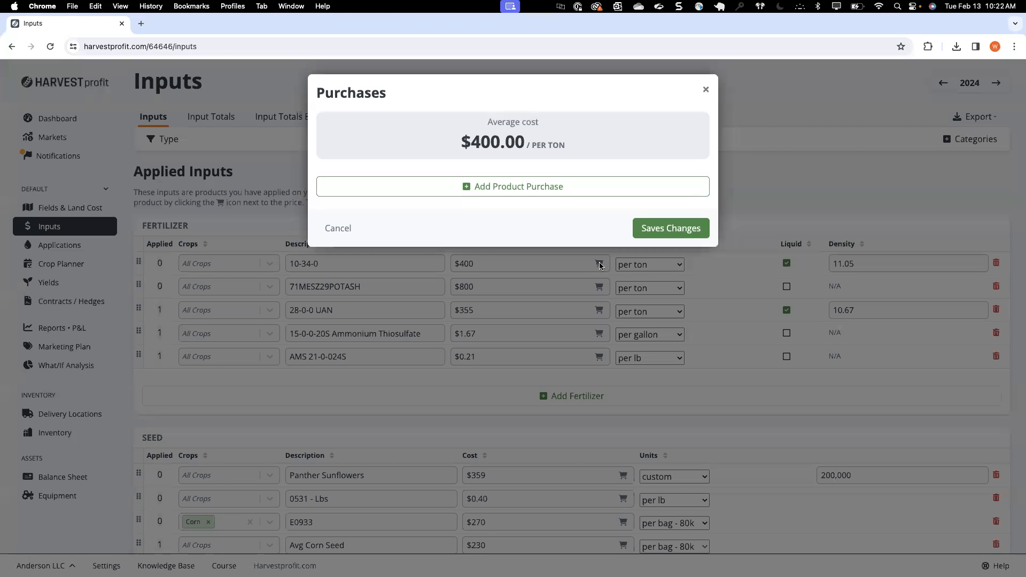
{"action": "left_click", "coordinate": [543, 193]}
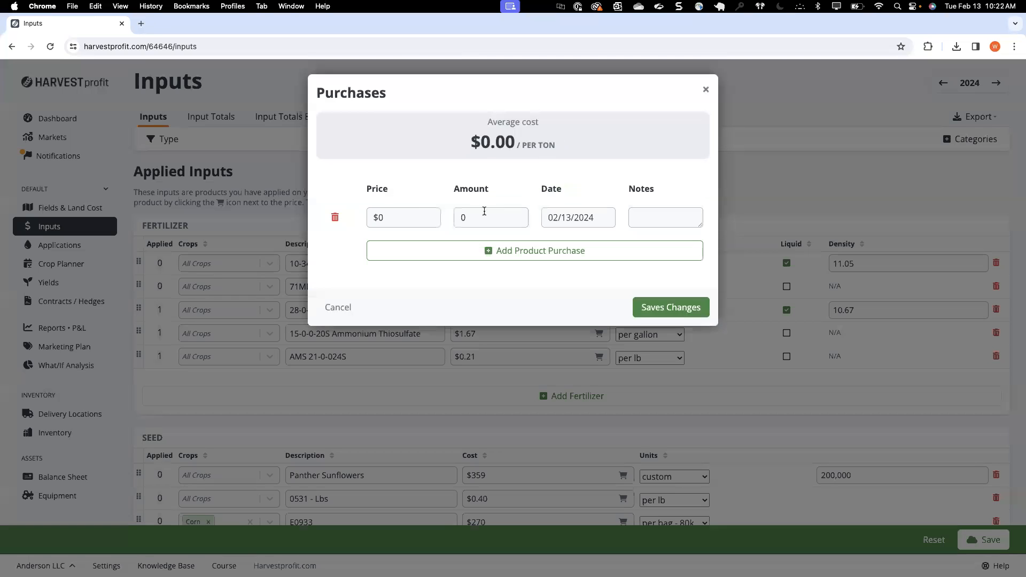
{"action": "left_click", "coordinate": [387, 217]}
{"action": "type", "text": "425"}
{"action": "left_click", "coordinate": [479, 216]}
{"action": "type", "text": "1000"}
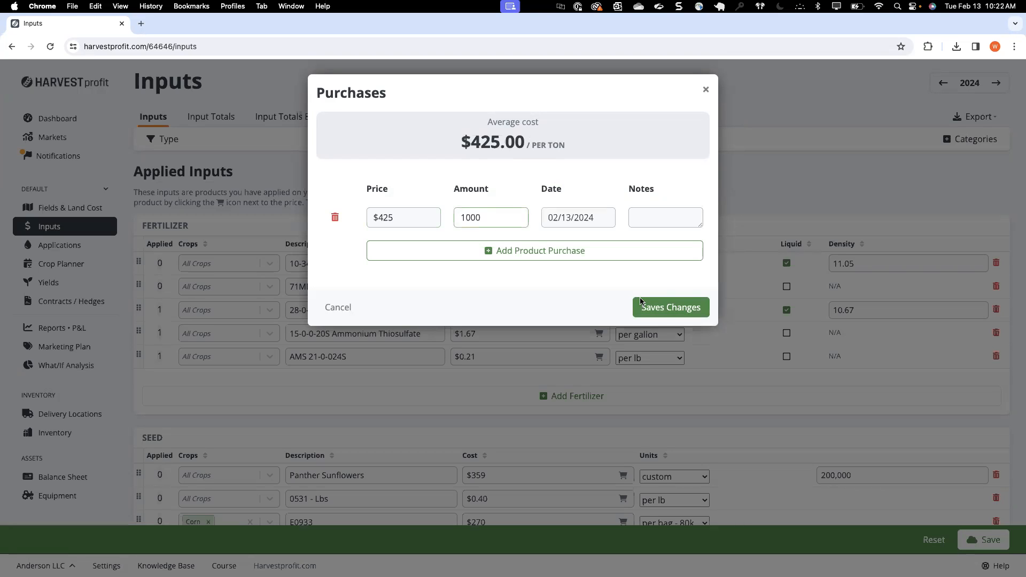
Step: Add a second 10-34-0 purchase with a price of $400 and an amount of 10000, and save the input changes
{"action": "left_click", "coordinate": [539, 257]}
{"action": "left_click", "coordinate": [406, 251]}
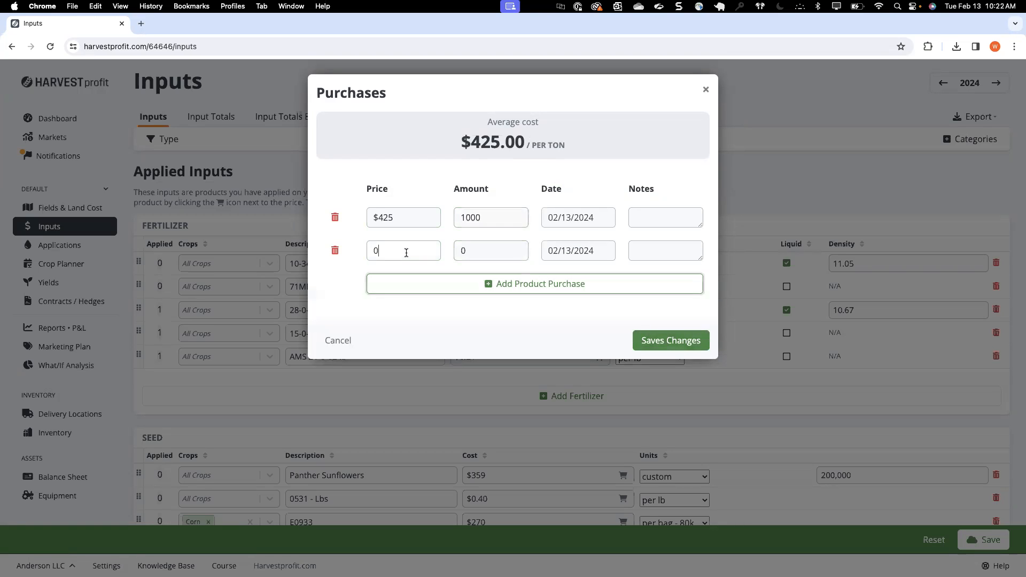
{"action": "type", "text": "400"}
{"action": "left_click", "coordinate": [482, 253]}
{"action": "type", "text": "10000"}
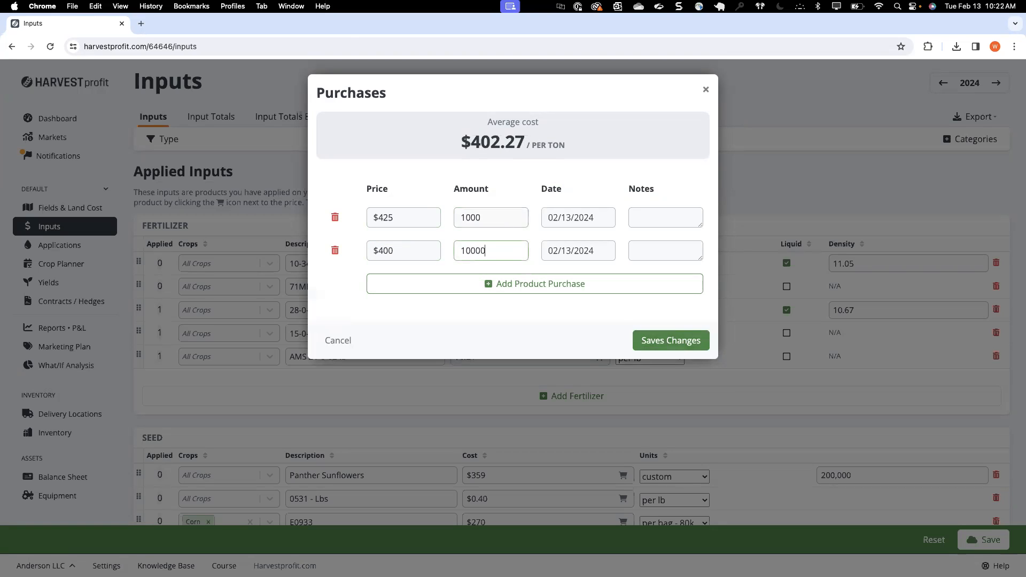
{"action": "left_click_drag", "start_coordinate": [488, 141], "coordinate": [524, 142]}
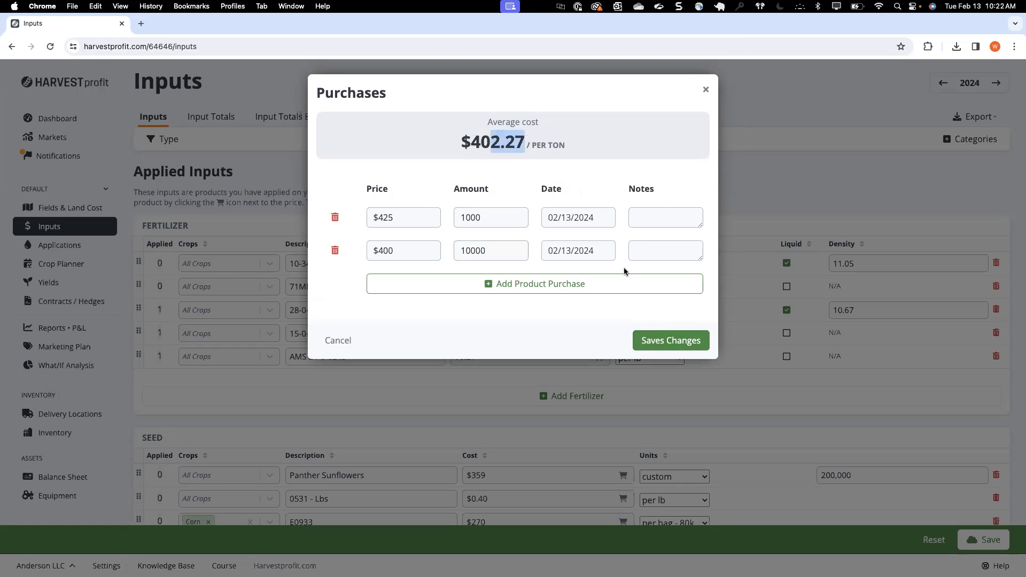
{"action": "left_click", "coordinate": [668, 341]}
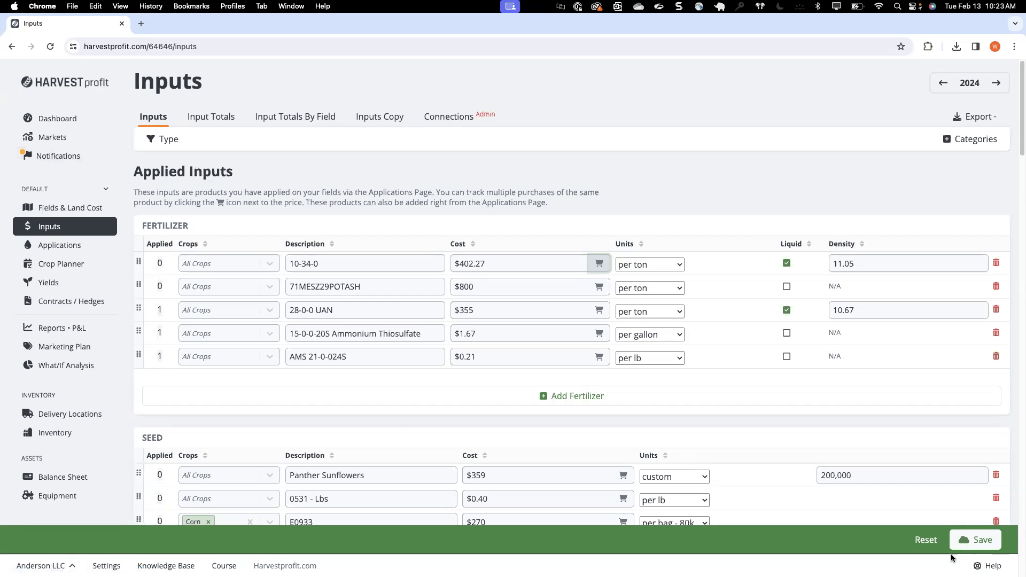
{"action": "left_click", "coordinate": [988, 548]}
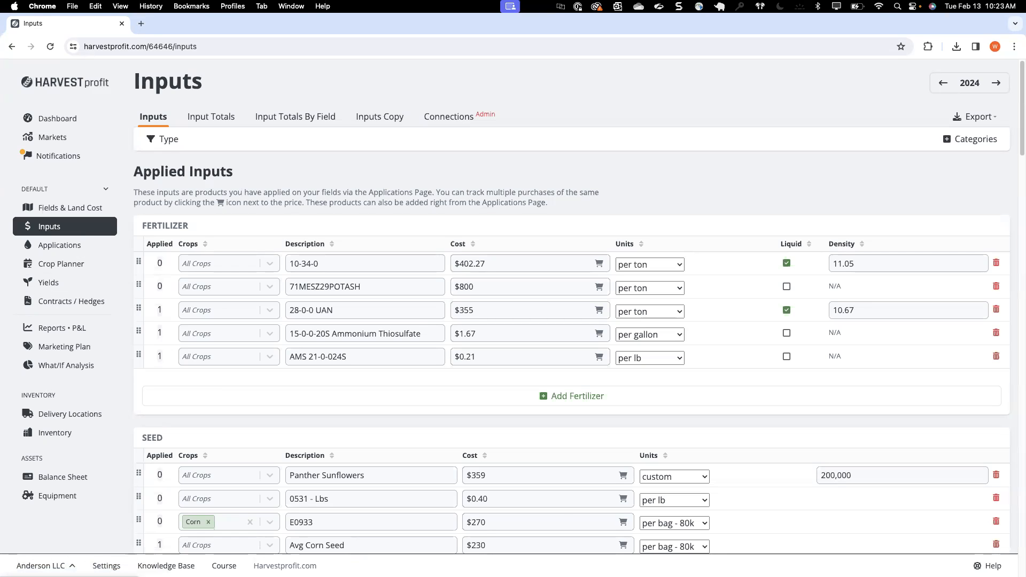
Step: Add a practice named Irrigated Corn to the Corn crop in the farm's crop settings and save the crop
{"action": "left_click", "coordinate": [107, 565]}
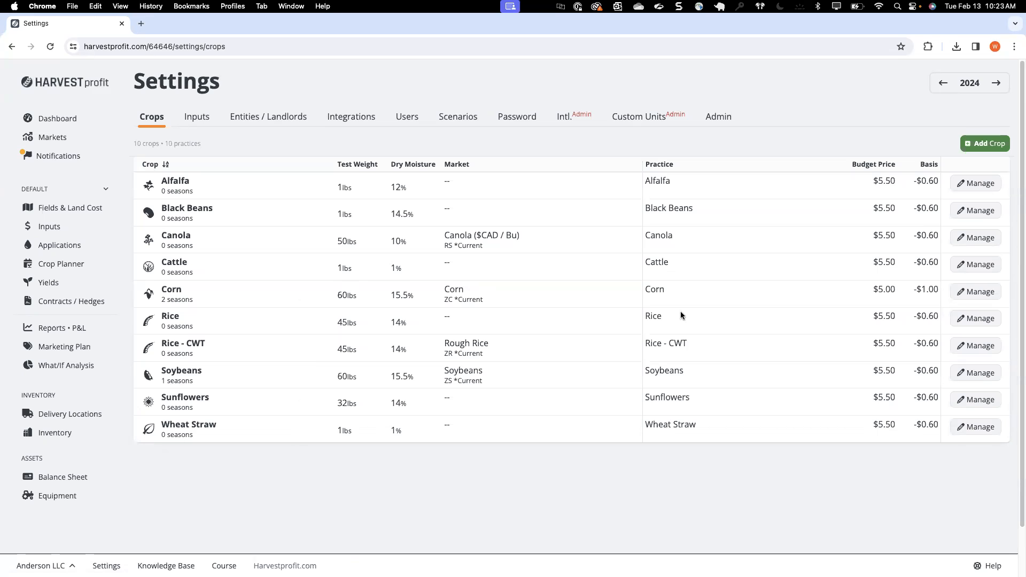
{"action": "left_click", "coordinate": [976, 293]}
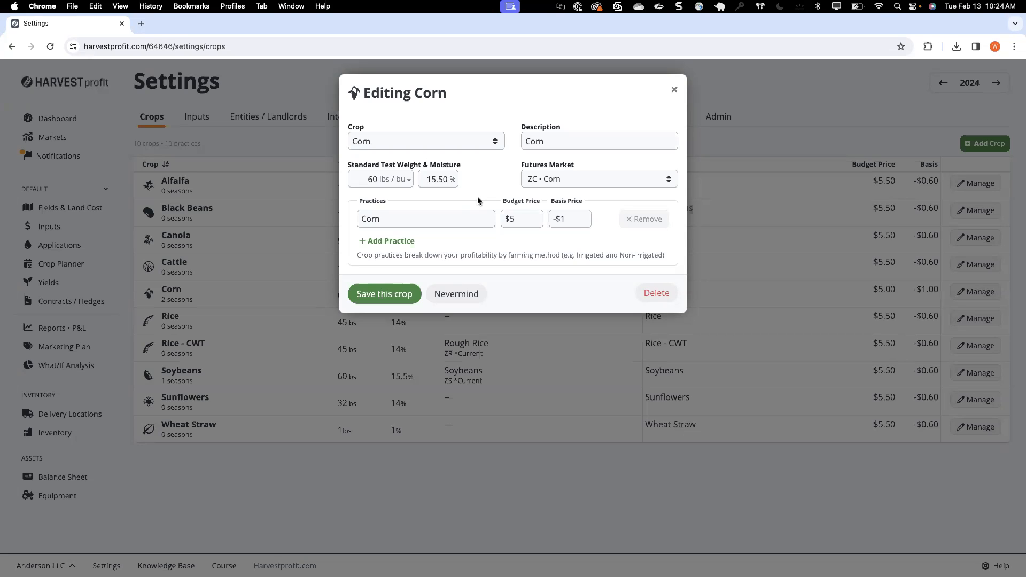
{"action": "left_click", "coordinate": [388, 243]}
{"action": "type", "text": "Irrigated Corn"}
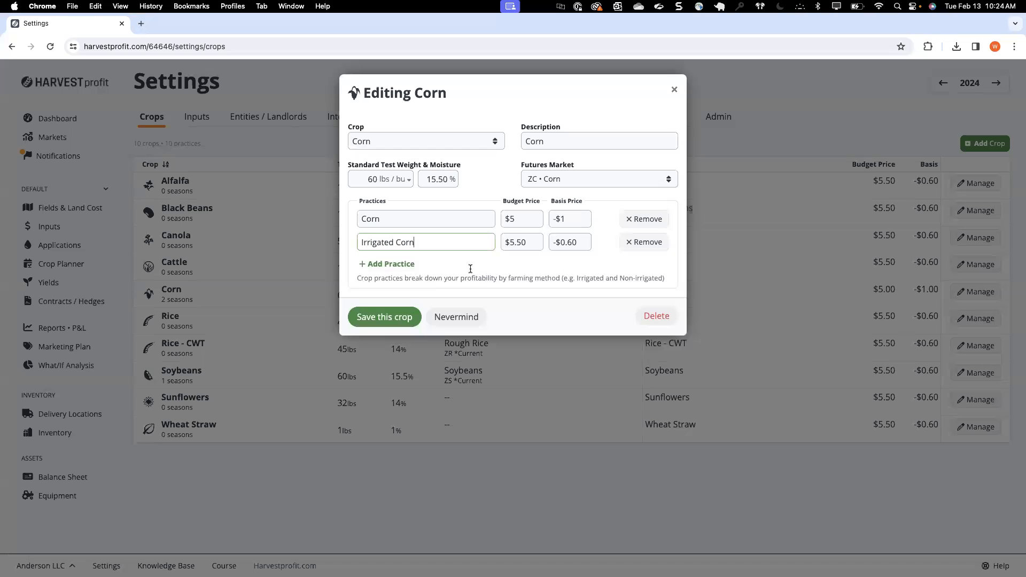
{"action": "double_click", "coordinate": [420, 219]}
{"action": "left_click", "coordinate": [404, 216]}
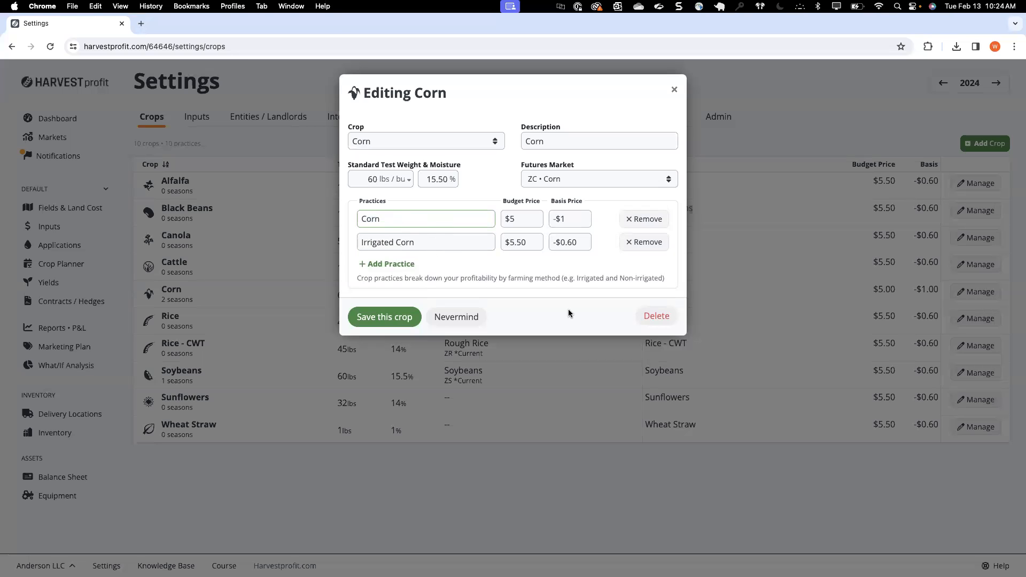
{"action": "left_click", "coordinate": [379, 318]}
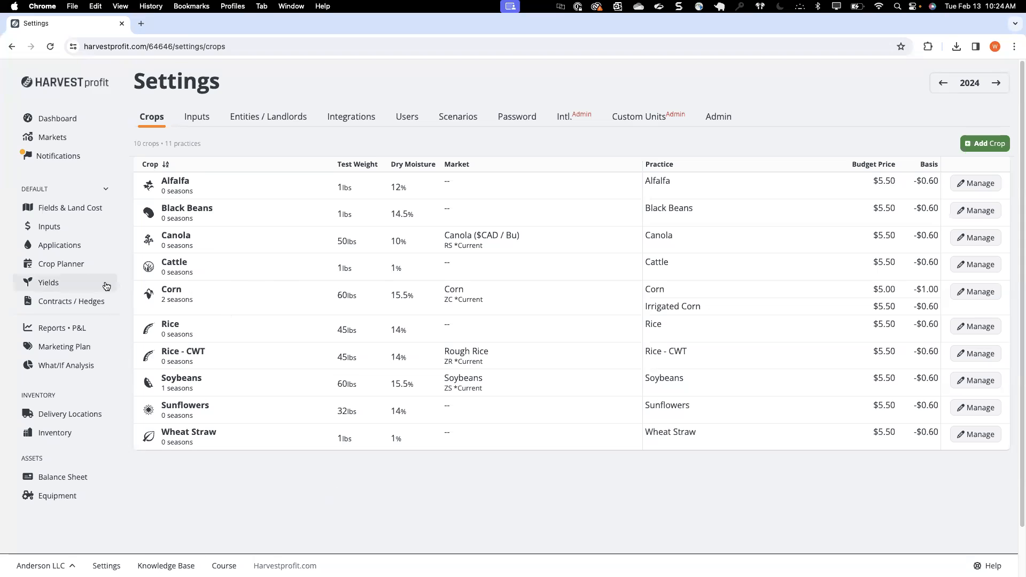
Step: Check the crop choices offered for the Boulder NW field in the crop plan, leaving its crop unselected
{"action": "left_click", "coordinate": [63, 265]}
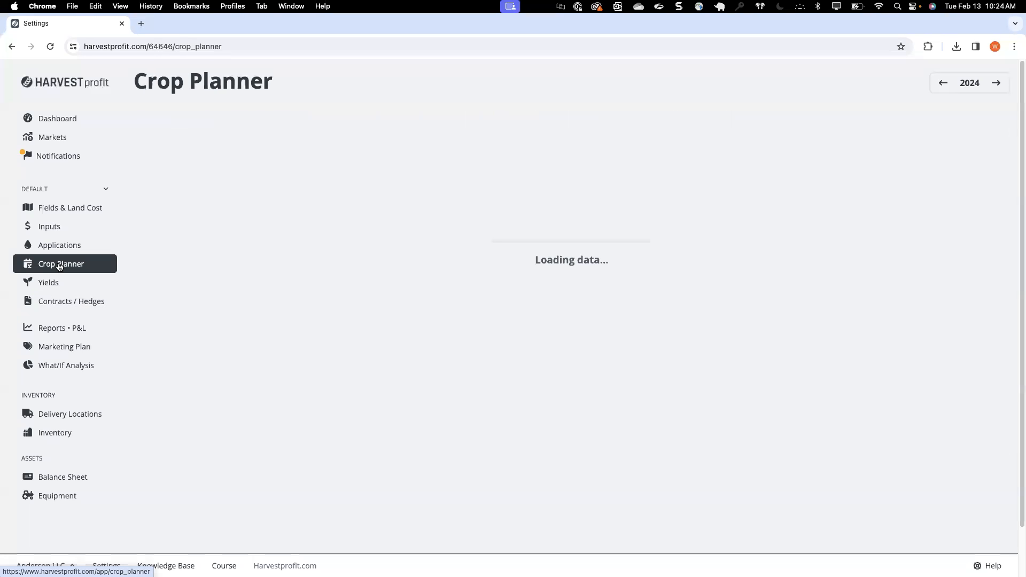
{"action": "left_click", "coordinate": [506, 255]}
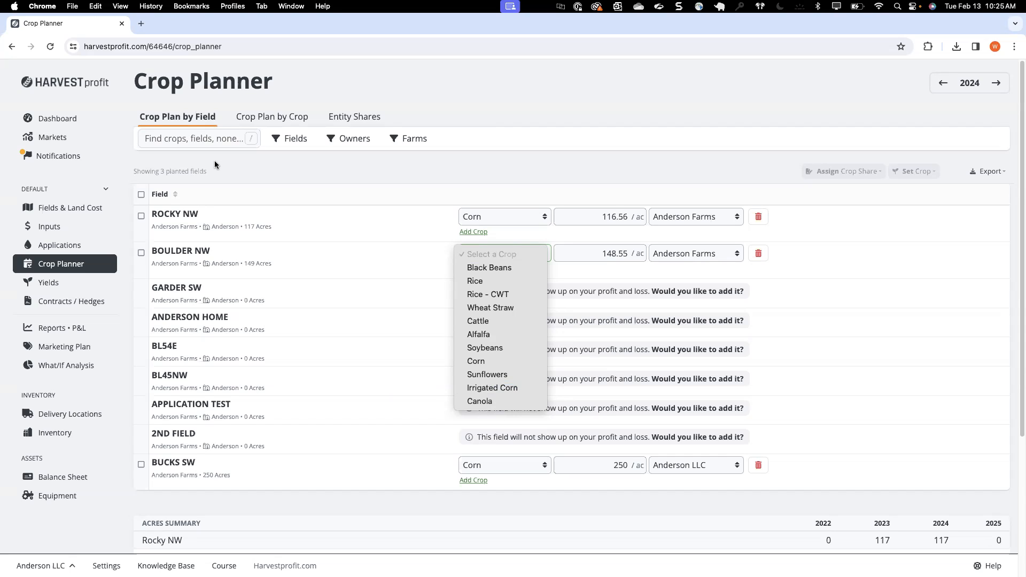
{"action": "left_click", "coordinate": [230, 212]}
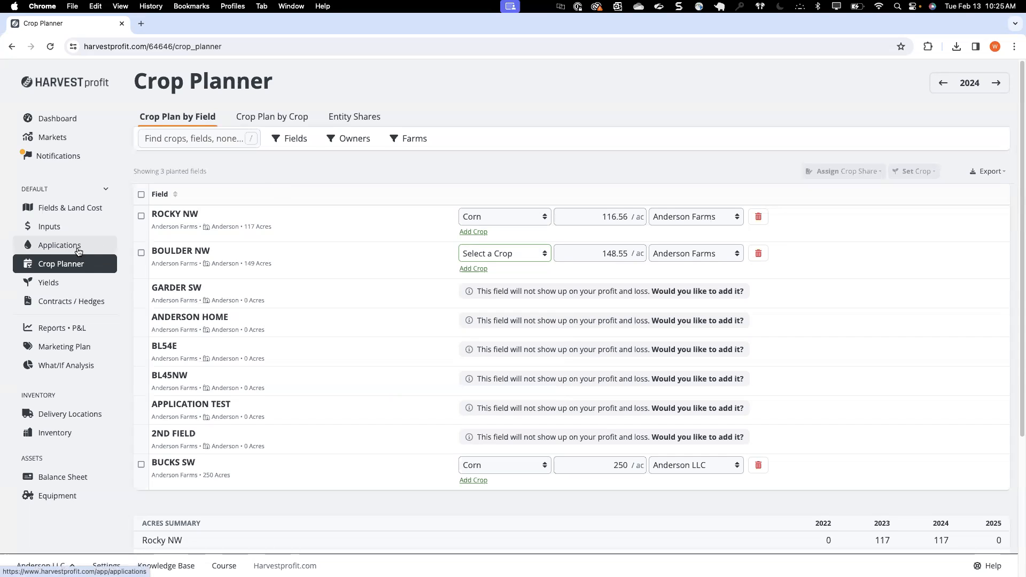
Step: Add a custom overhead input category named Tillage Cost to the 2024 inputs and save it
{"action": "left_click", "coordinate": [66, 231]}
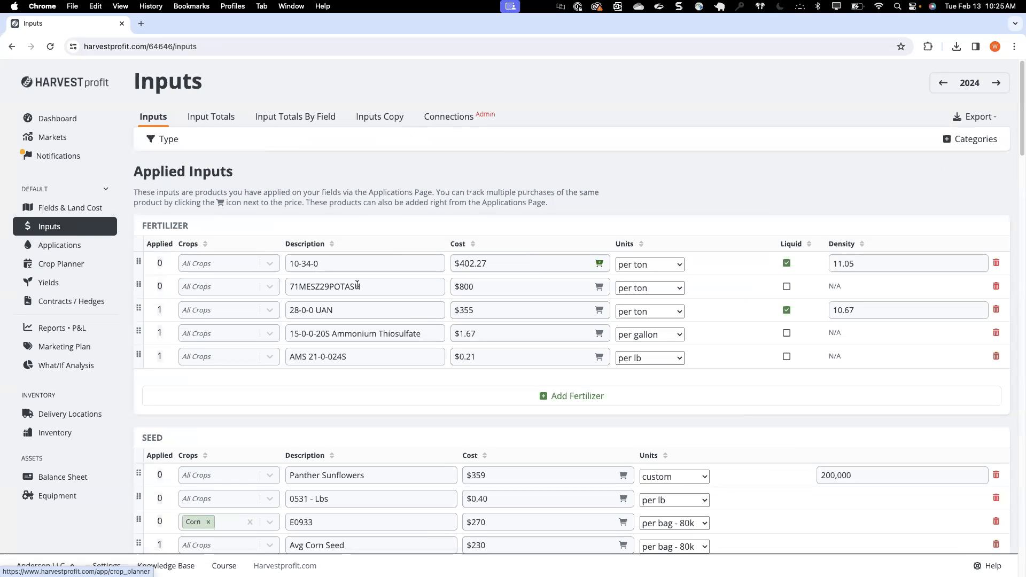
{"action": "scroll", "coordinate": [399, 245], "scroll_direction": "down", "scroll_amount": 12}
{"action": "scroll", "coordinate": [400, 255], "scroll_direction": "down", "scroll_amount": 5}
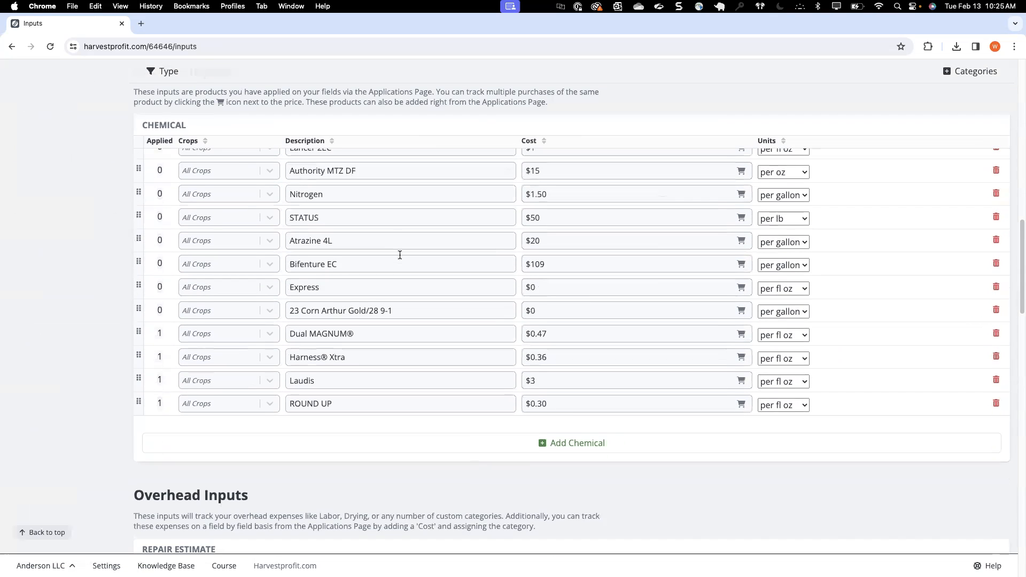
{"action": "scroll", "coordinate": [400, 255], "scroll_direction": "down", "scroll_amount": 6}
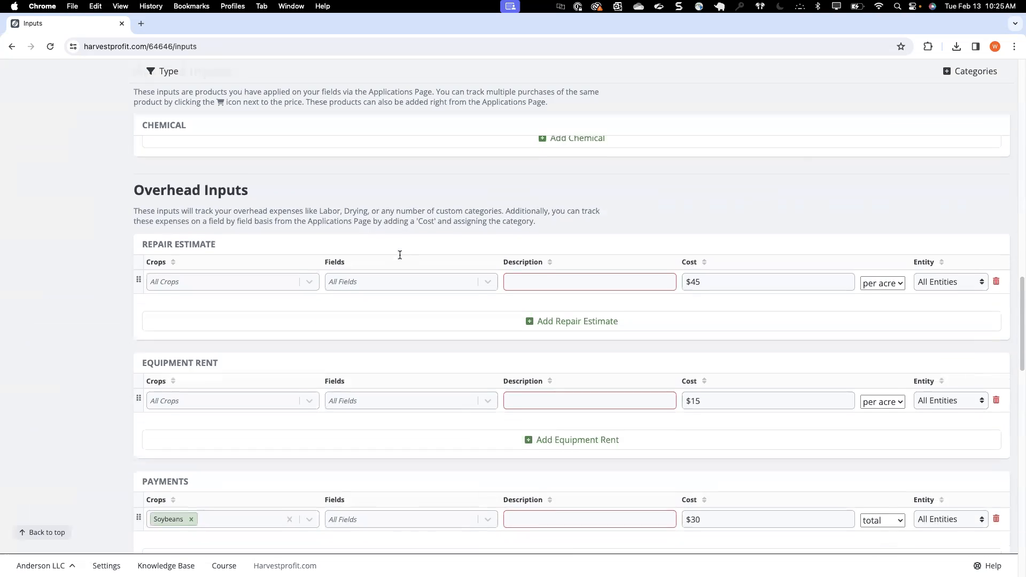
{"action": "left_click", "coordinate": [966, 74]}
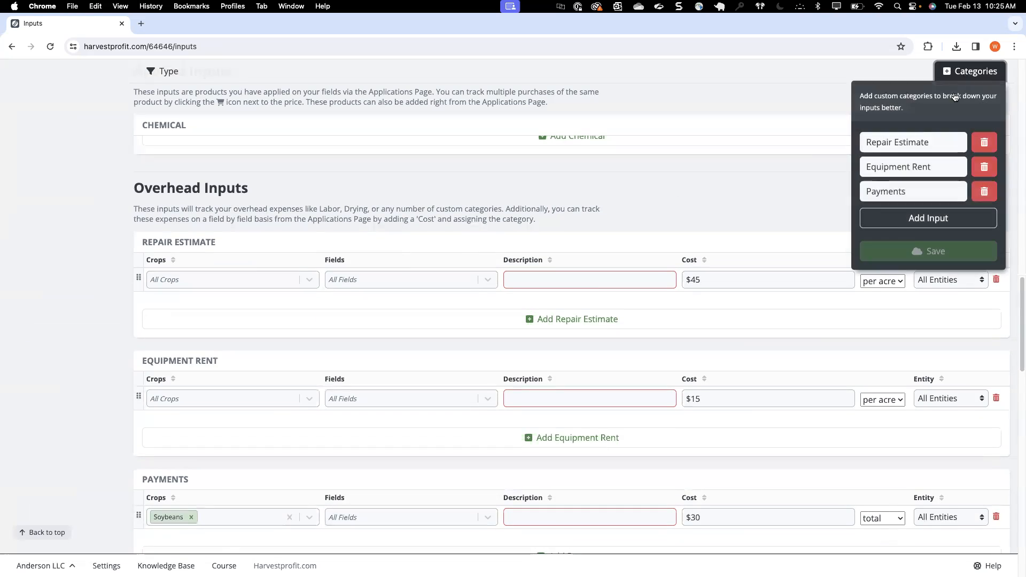
{"action": "left_click", "coordinate": [903, 218]}
{"action": "left_click", "coordinate": [878, 216]}
{"action": "triple_click", "coordinate": [877, 217]}
{"action": "type", "text": "Tillage C"}
{"action": "type", "text": "ost"}
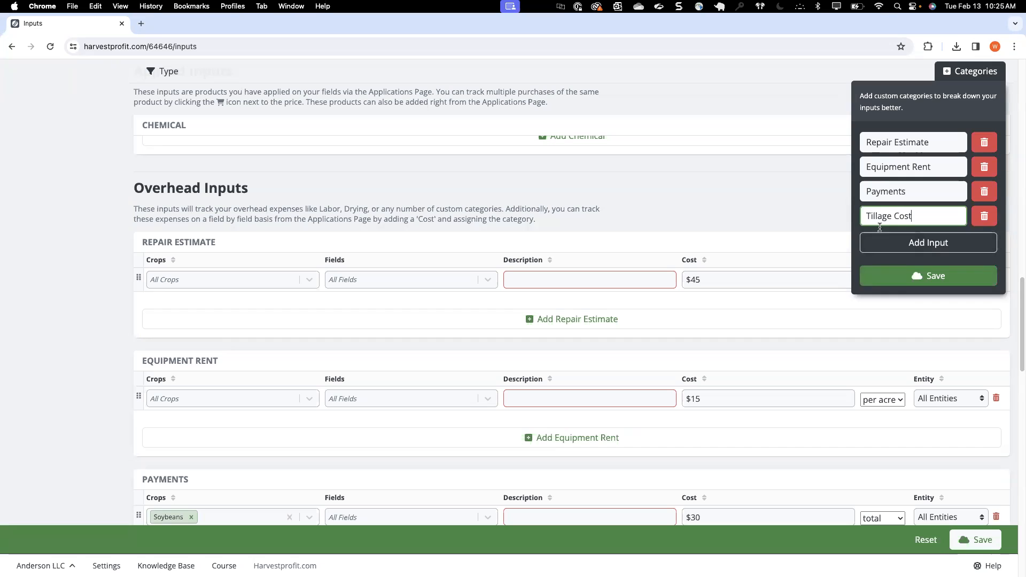
{"action": "left_click", "coordinate": [919, 282]}
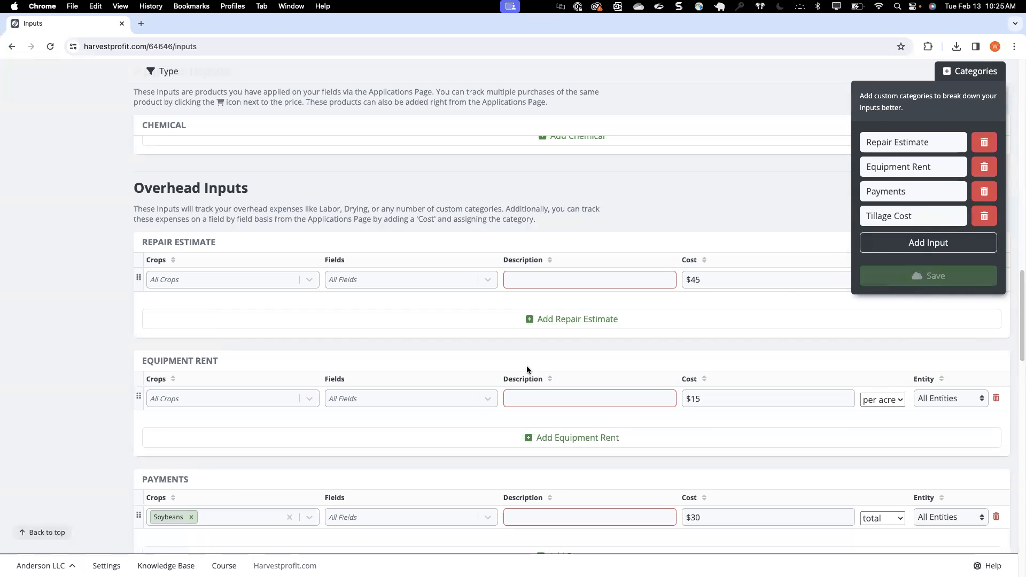
{"action": "left_click", "coordinate": [539, 204]}
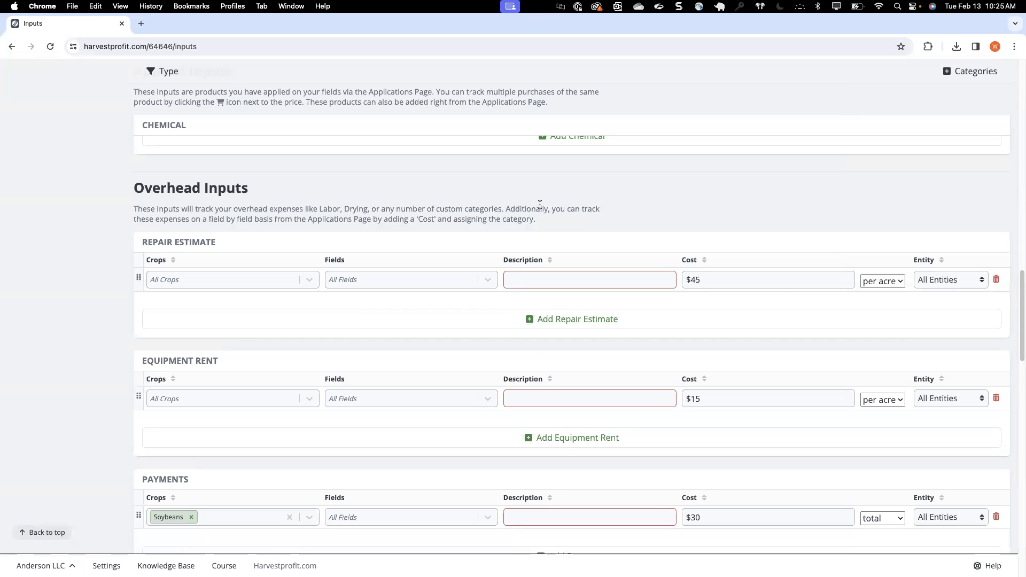
Step: Reload the inputs page, add a blank entry under the Tillage Cost overhead category, and save the inputs
{"action": "left_click", "coordinate": [52, 47]}
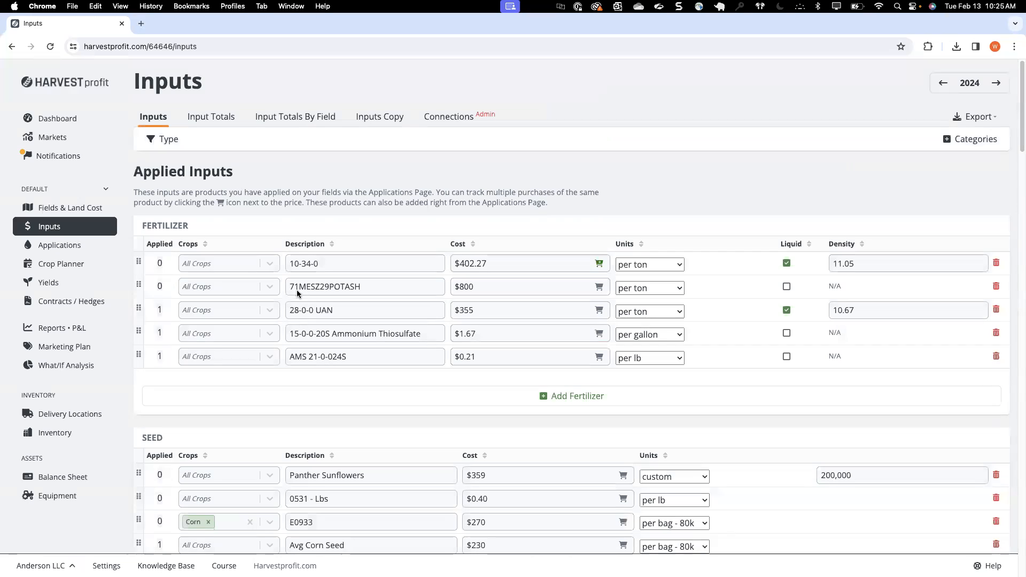
{"action": "scroll", "coordinate": [288, 266], "scroll_direction": "down", "scroll_amount": 7}
{"action": "scroll", "coordinate": [288, 266], "scroll_direction": "down", "scroll_amount": 15}
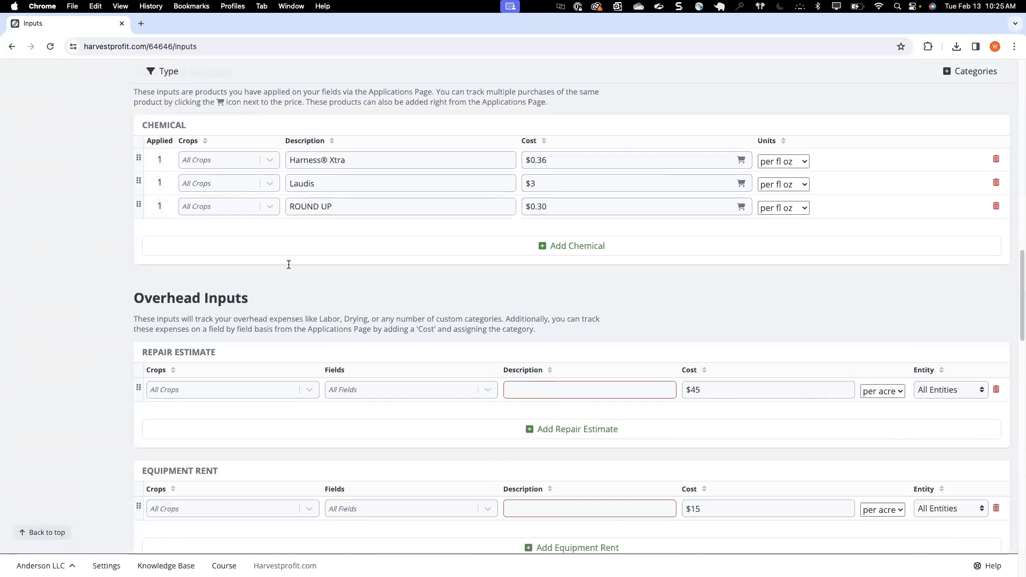
{"action": "scroll", "coordinate": [288, 395], "scroll_direction": "down", "scroll_amount": 5}
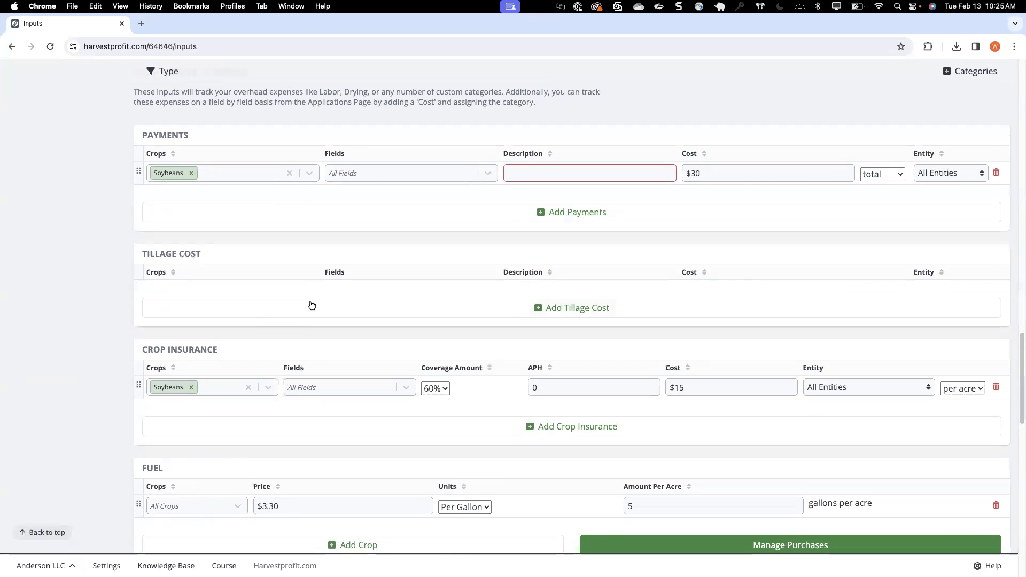
{"action": "left_click", "coordinate": [309, 304]}
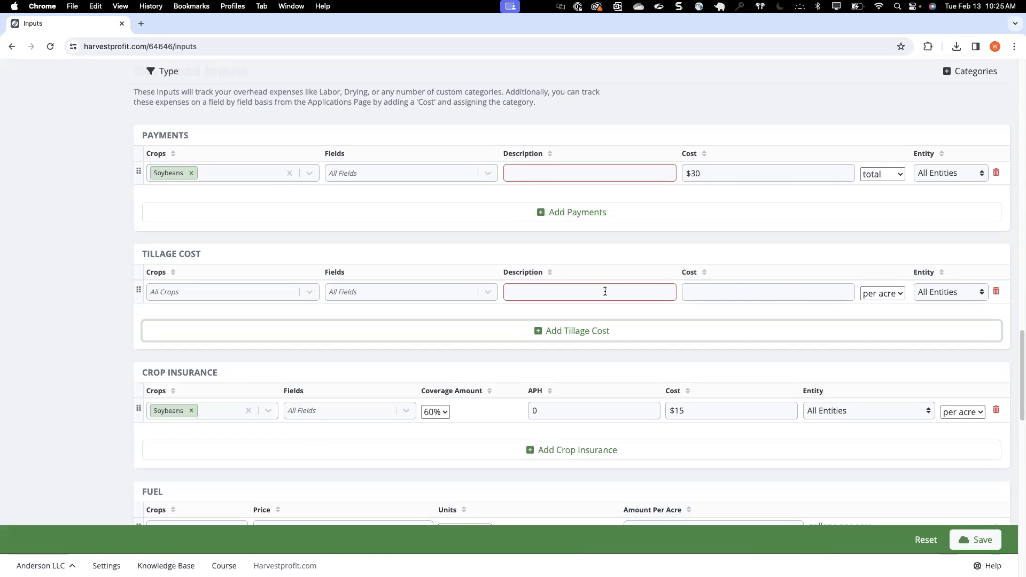
{"action": "left_click", "coordinate": [582, 292]}
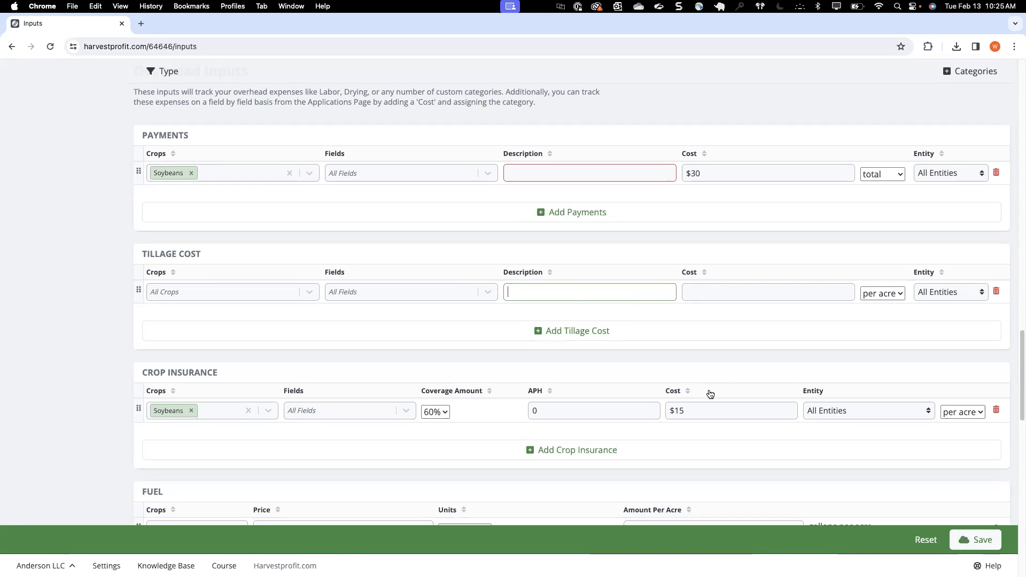
{"action": "left_click", "coordinate": [974, 540]}
{"action": "scroll", "coordinate": [489, 337], "scroll_direction": "up", "scroll_amount": 20}
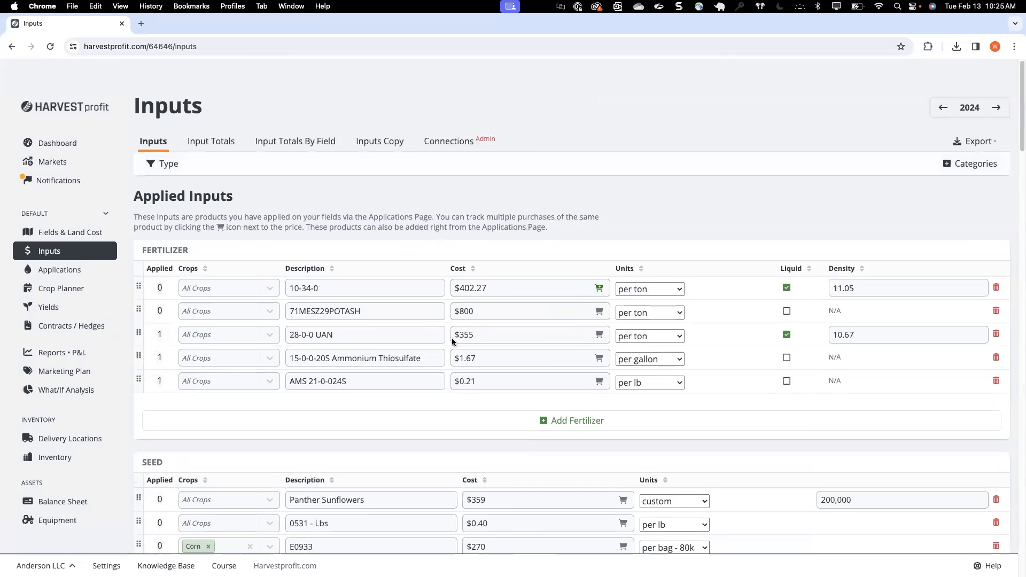
Step: Add an operation named Tillage Pass to the Corn Budget 2024 application template and give it a miscellaneous cost item
{"action": "left_click", "coordinate": [74, 251]}
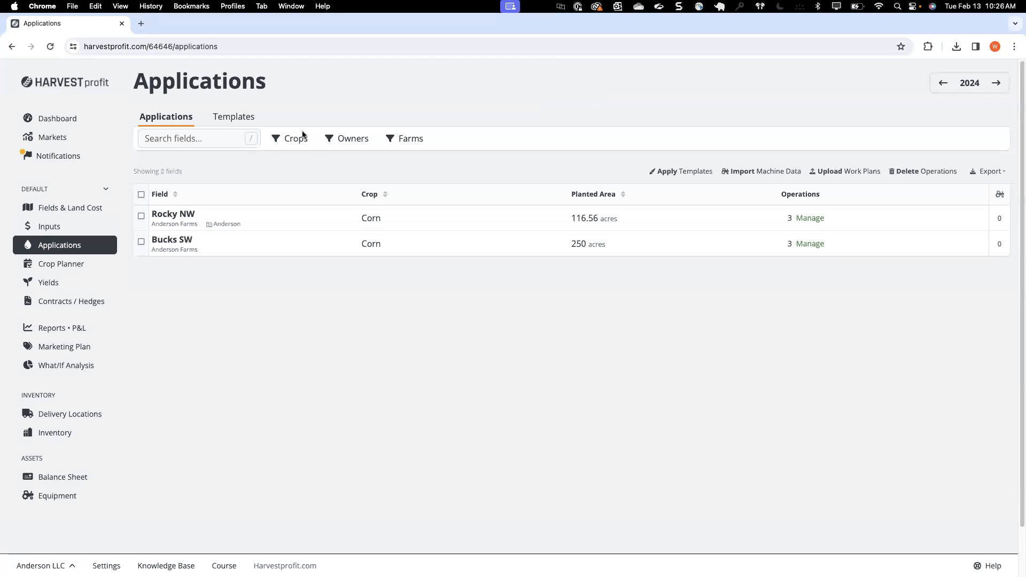
{"action": "left_click", "coordinate": [238, 117]}
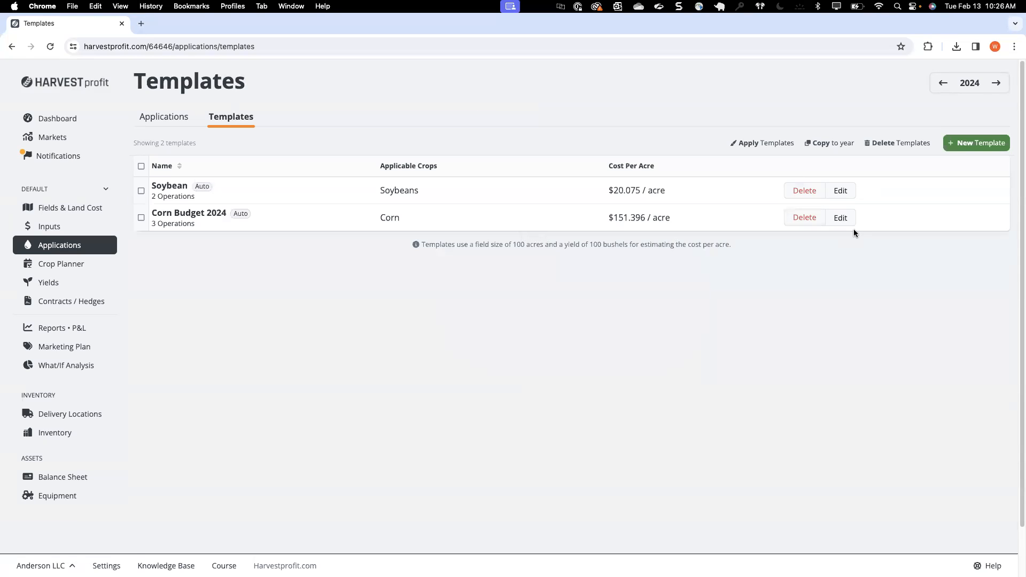
{"action": "left_click", "coordinate": [841, 218]}
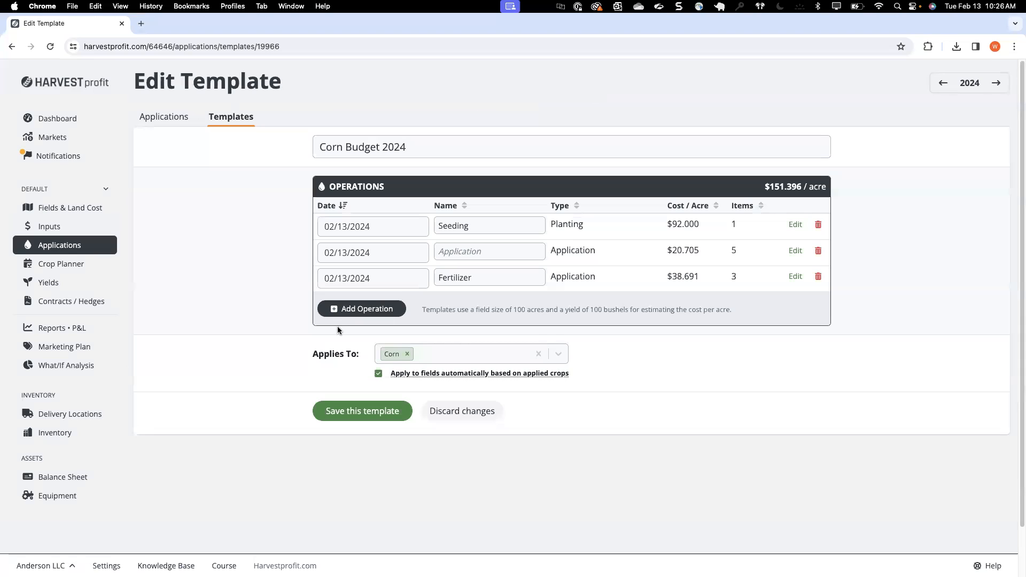
{"action": "left_click", "coordinate": [352, 309]}
{"action": "type", "text": "Tillage"}
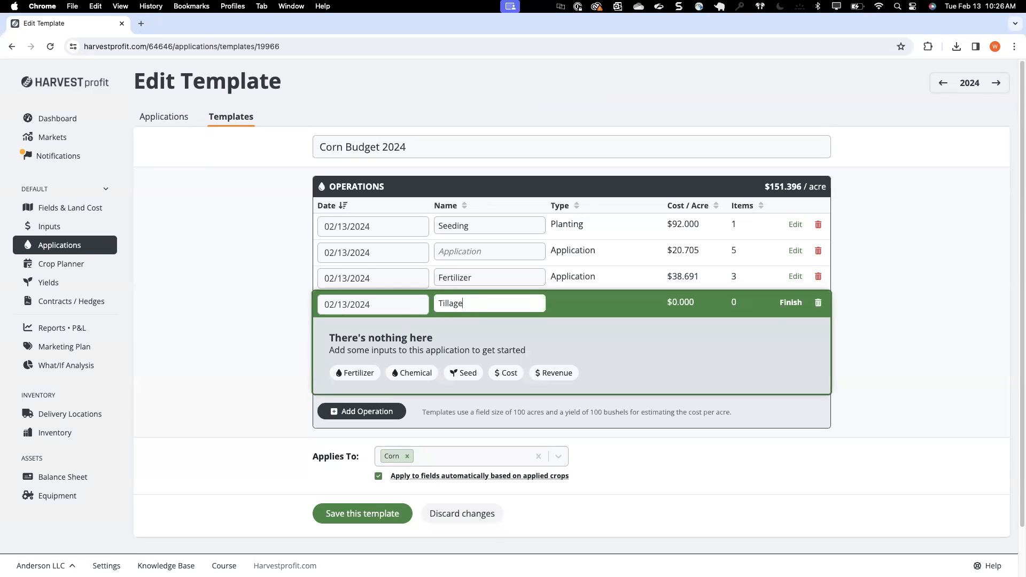
{"action": "type", "text": " Pass"}
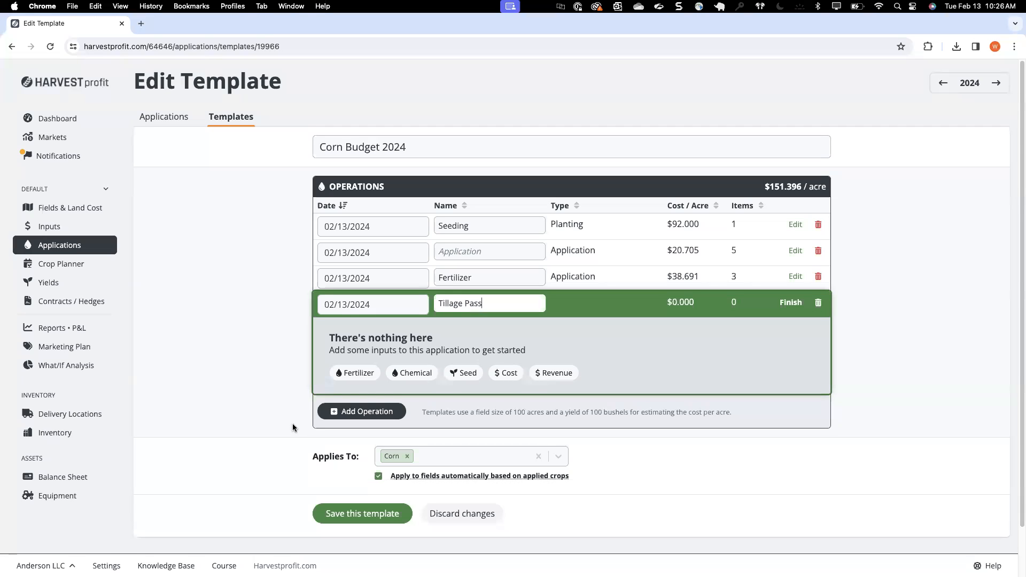
{"action": "left_click", "coordinate": [504, 374]}
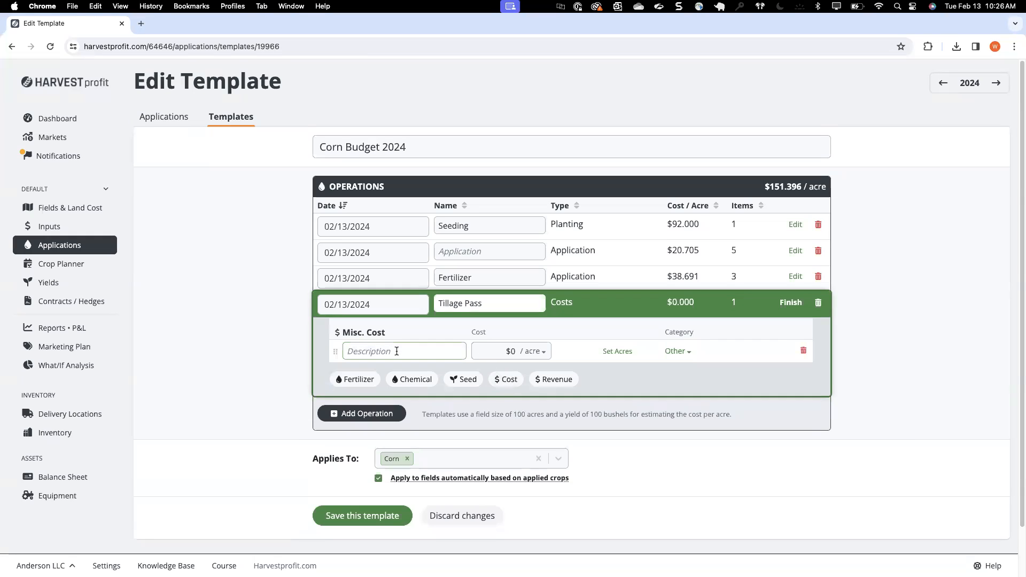
Step: Describe the cost item as Tillage at $6 per acre, assign it to the Tillage Cost category, and save the template
{"action": "type", "text": "Tillage"}
{"action": "key", "text": "BackSpace"}
{"action": "key", "text": "BackSpace"}
{"action": "key", "text": "BackSpace"}
{"action": "key", "text": "BackSpace"}
{"action": "type", "text": "lage"}
{"action": "left_click", "coordinate": [499, 358]}
{"action": "type", "text": "6"}
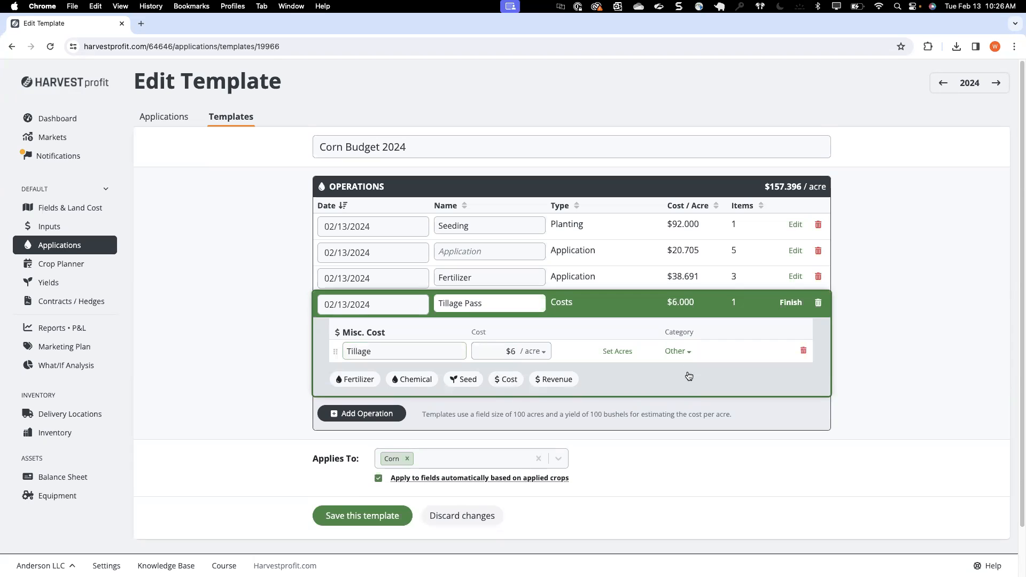
{"action": "left_click", "coordinate": [682, 351]}
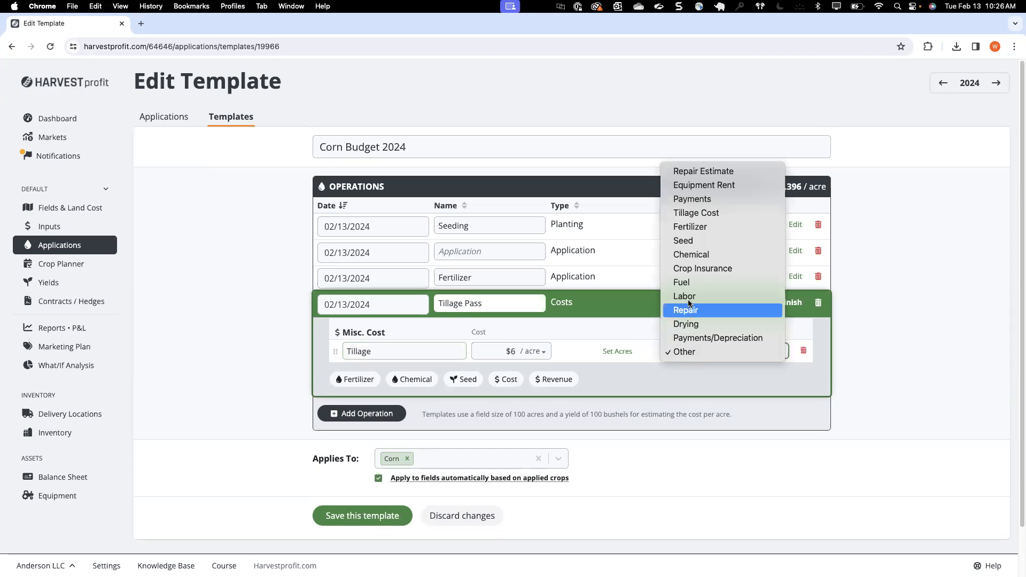
{"action": "left_click", "coordinate": [694, 214]}
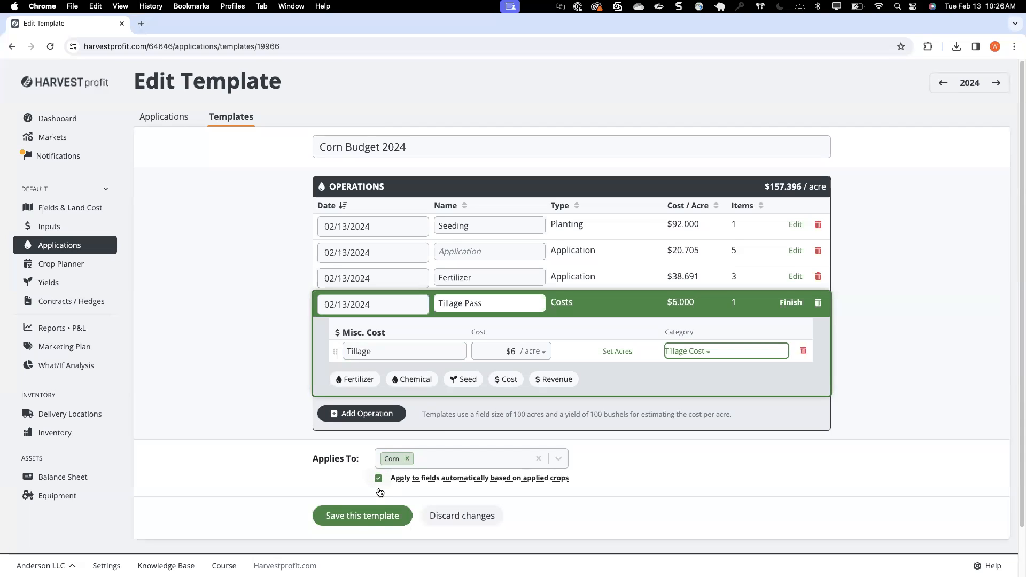
{"action": "left_click", "coordinate": [370, 518]}
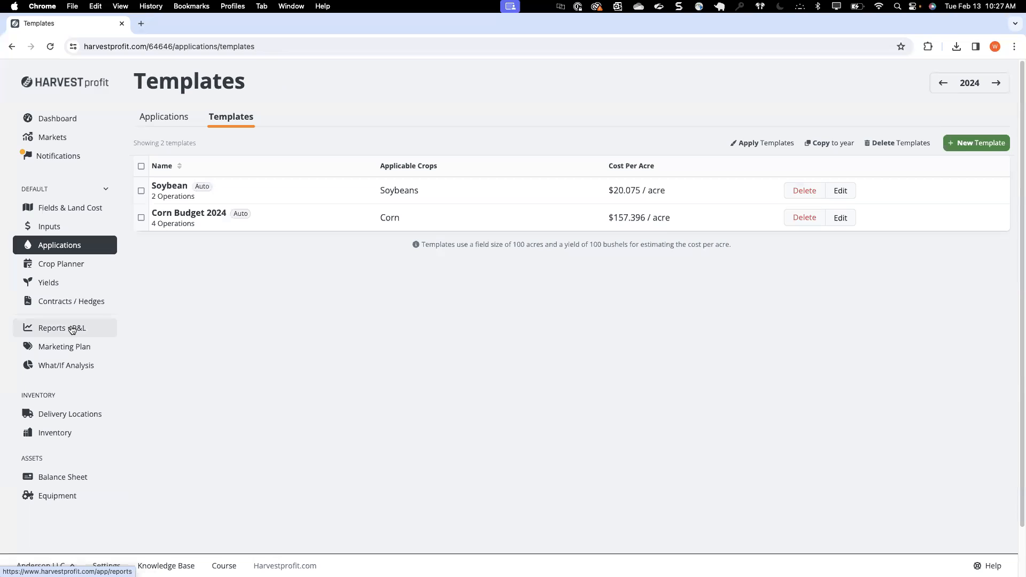
Step: Create a 2024 corn cash sale contract with 10,000 as the amount sold and a futures price of $4.50
{"action": "left_click", "coordinate": [54, 299]}
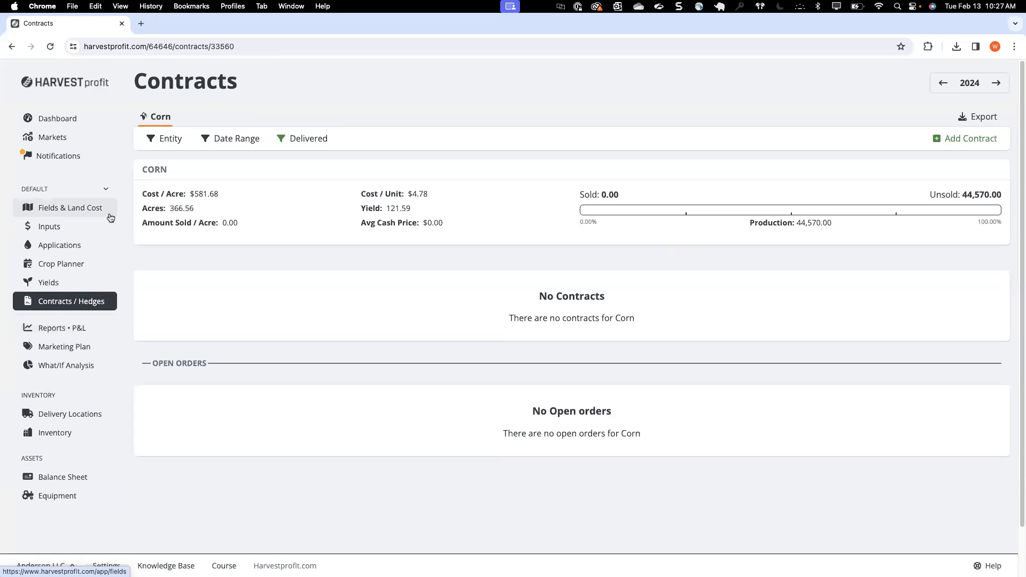
{"action": "left_click", "coordinate": [956, 139]}
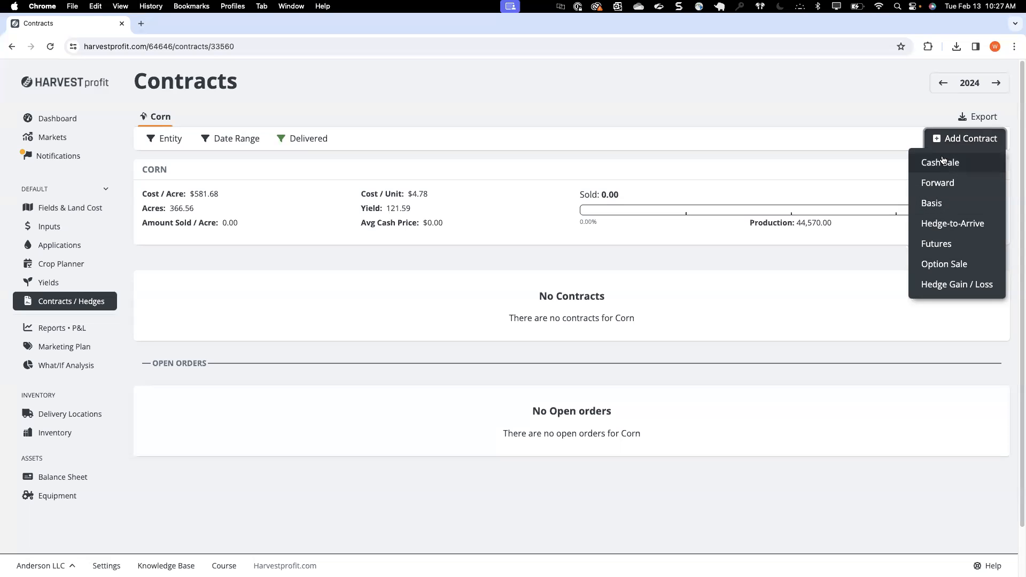
{"action": "left_click", "coordinate": [942, 161]}
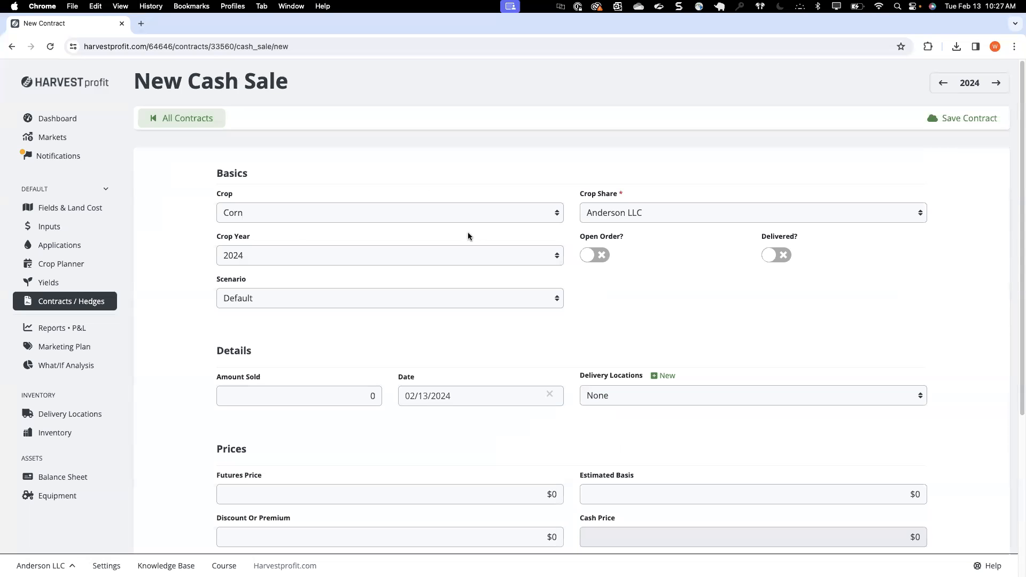
{"action": "scroll", "coordinate": [293, 236], "scroll_direction": "down", "scroll_amount": 2}
{"action": "scroll", "coordinate": [293, 236], "scroll_direction": "down", "scroll_amount": 1}
{"action": "left_click", "coordinate": [324, 308]}
{"action": "type", "text": "1000"}
{"action": "left_click", "coordinate": [417, 339]}
{"action": "left_click", "coordinate": [482, 415]}
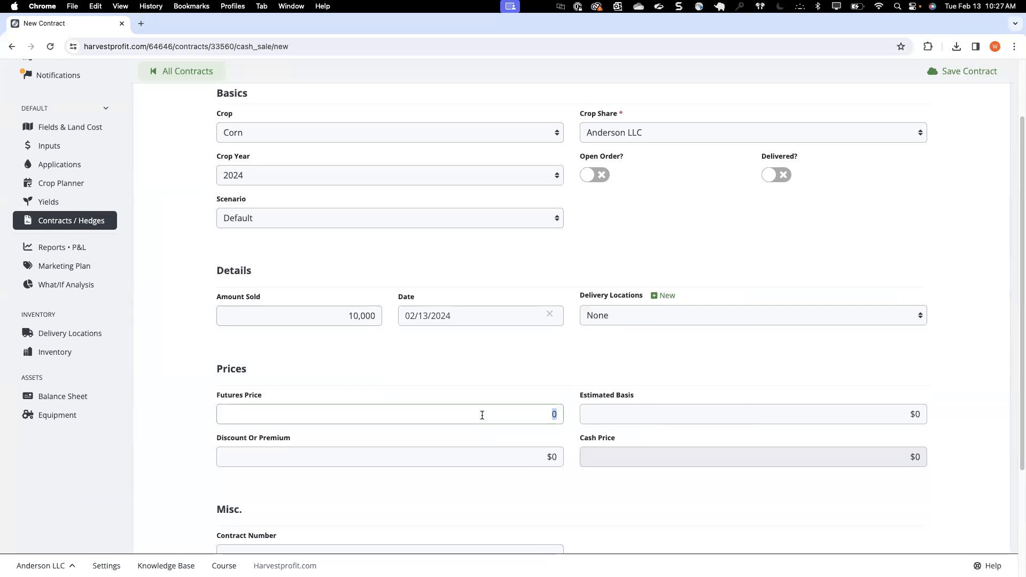
{"action": "type", "text": "4.5"}
{"action": "left_click", "coordinate": [572, 343]}
Step: Set the cash sale's delivery location to Elevator, enter the contract number, and save the contract
{"action": "scroll", "coordinate": [617, 335], "scroll_direction": "up", "scroll_amount": 2}
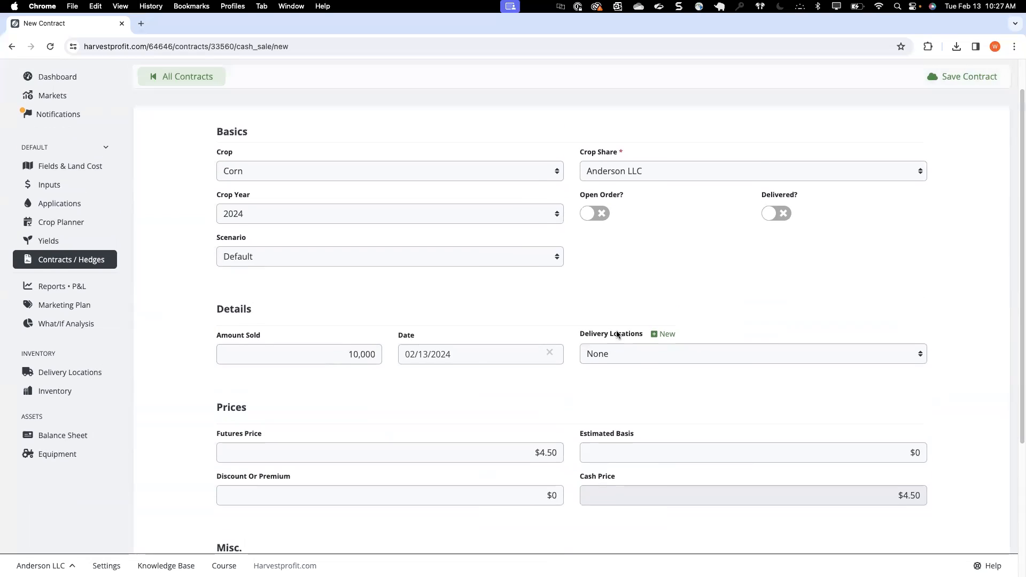
{"action": "scroll", "coordinate": [560, 288], "scroll_direction": "down", "scroll_amount": 2}
{"action": "left_click", "coordinate": [614, 319]}
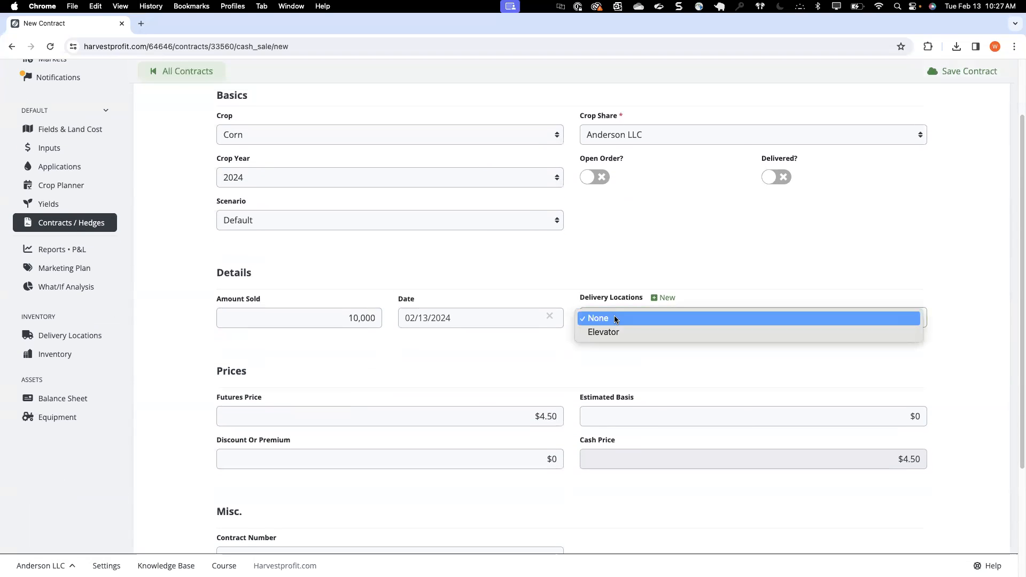
{"action": "left_click", "coordinate": [596, 336]}
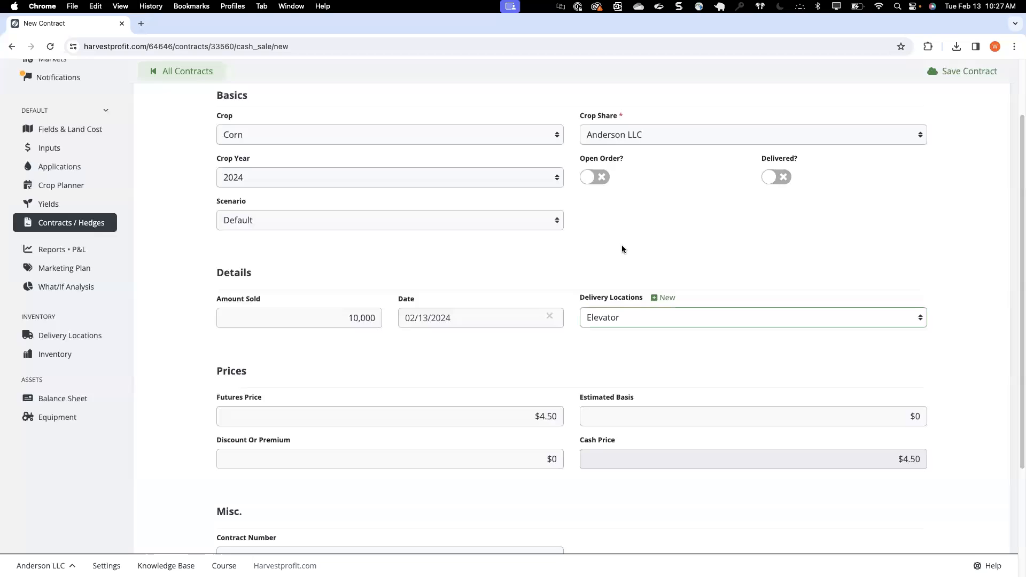
{"action": "scroll", "coordinate": [467, 390], "scroll_direction": "down", "scroll_amount": 3}
{"action": "left_click", "coordinate": [462, 484]}
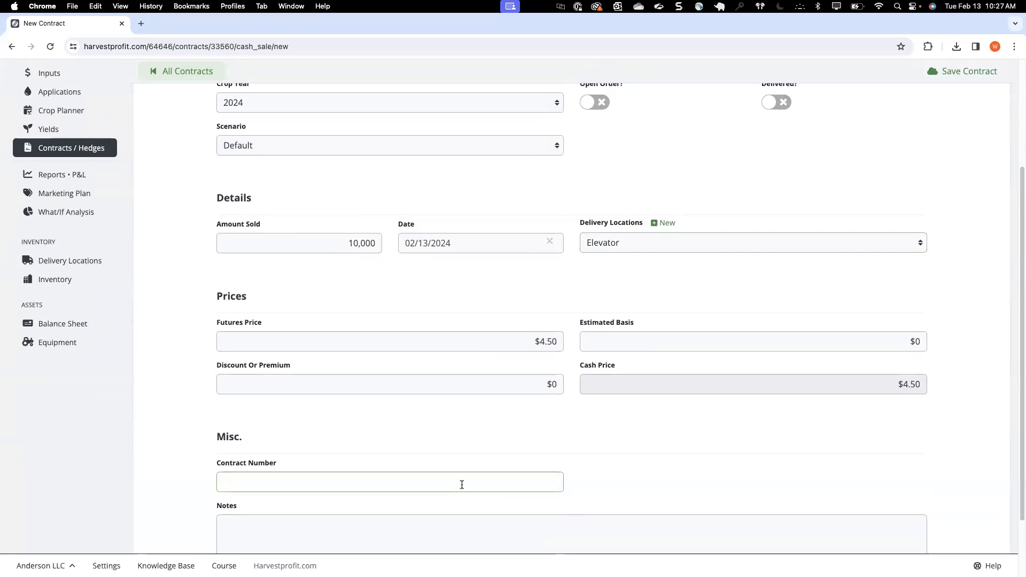
{"action": "type", "text": "12232"}
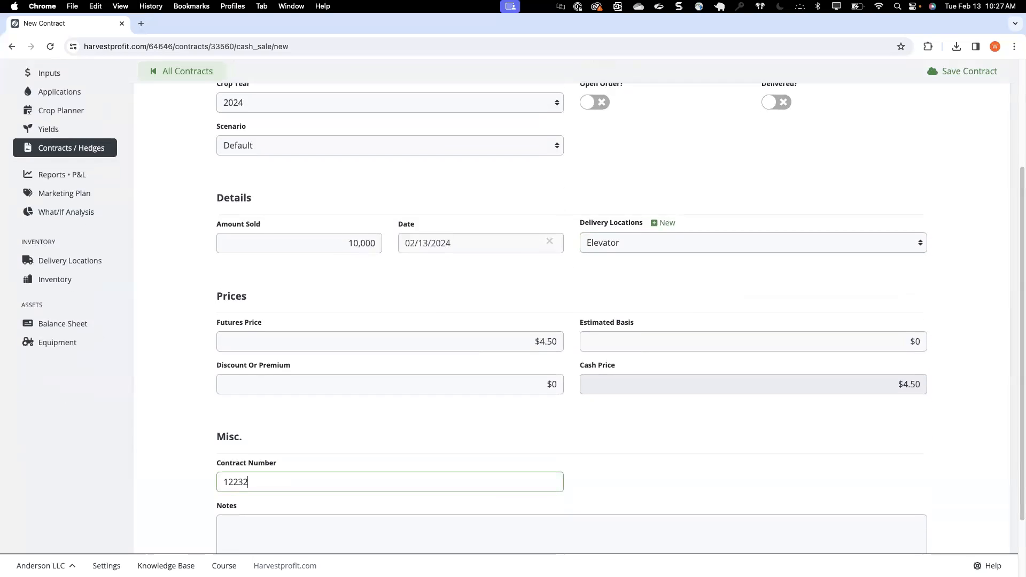
{"action": "scroll", "coordinate": [590, 467], "scroll_direction": "up", "scroll_amount": 2}
{"action": "left_click", "coordinate": [639, 385]}
{"action": "left_click", "coordinate": [542, 434]}
{"action": "scroll", "coordinate": [541, 434], "scroll_direction": "up", "scroll_amount": 4}
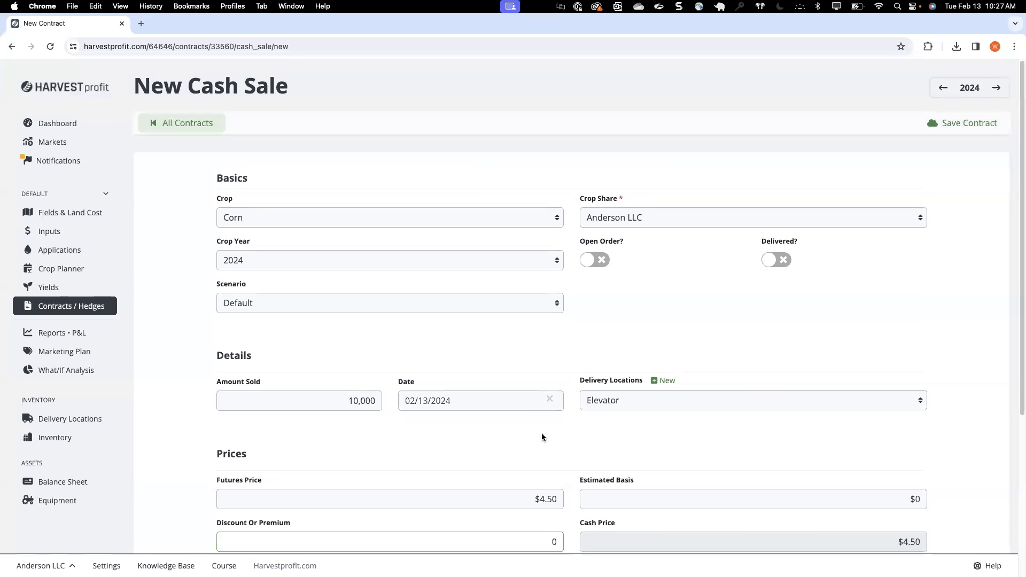
{"action": "left_click", "coordinate": [960, 122]}
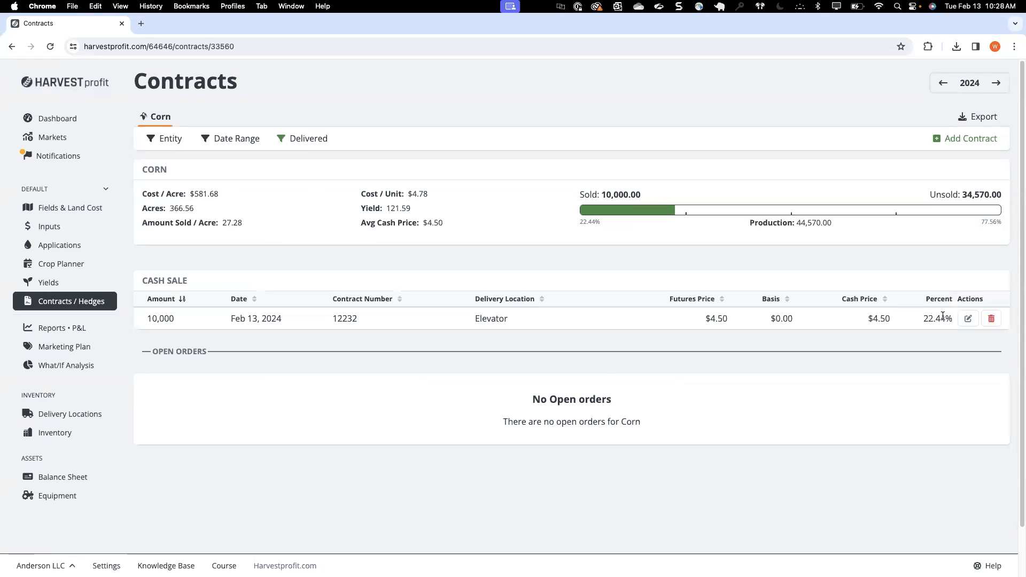
Step: Review the crop share choices on the corn cash sale and the entity shares defined in the crop planner
{"action": "left_click", "coordinate": [968, 319]}
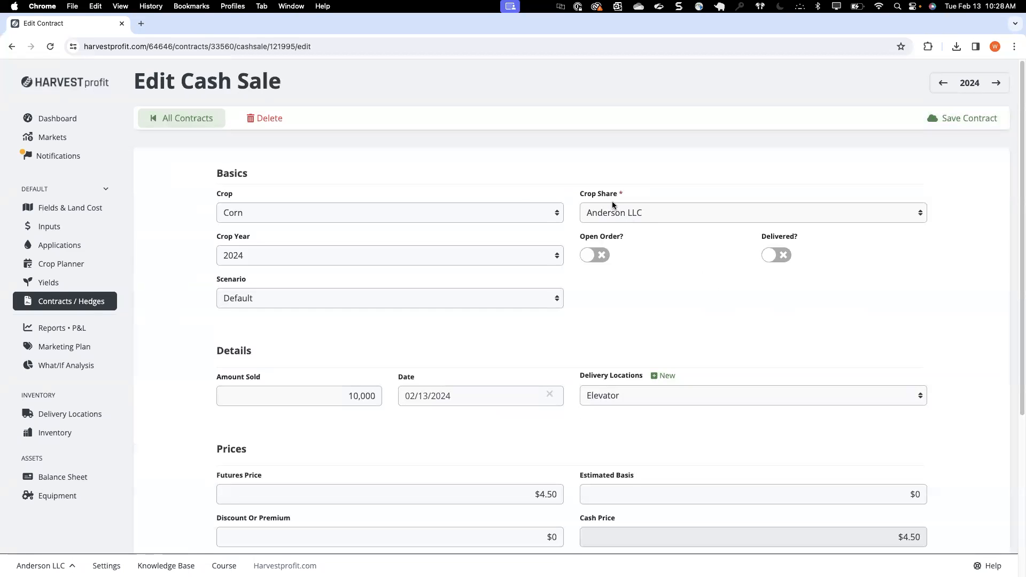
{"action": "left_click", "coordinate": [609, 218]}
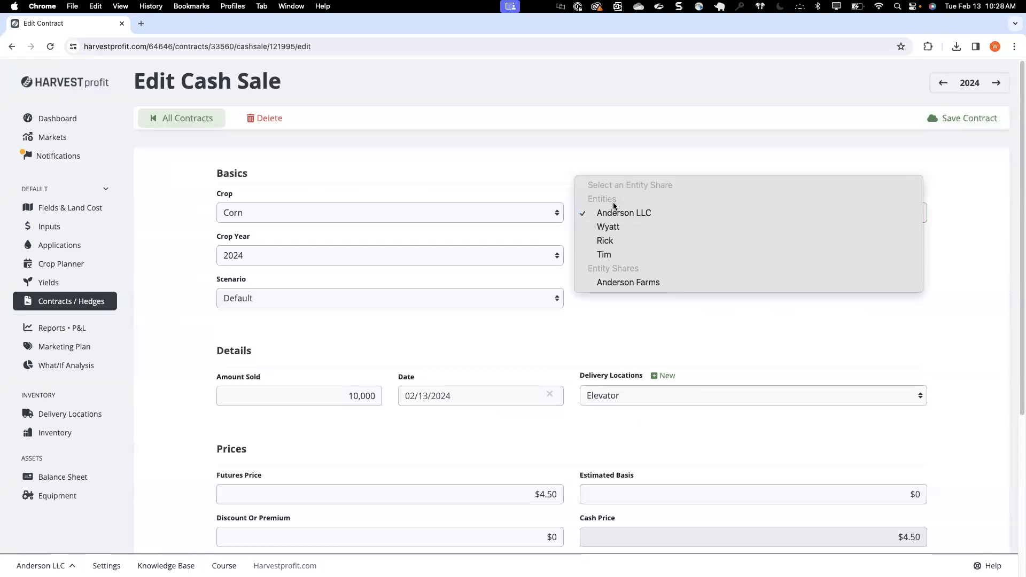
{"action": "left_click", "coordinate": [600, 134]}
{"action": "left_click", "coordinate": [976, 123]}
{"action": "left_click", "coordinate": [72, 267]}
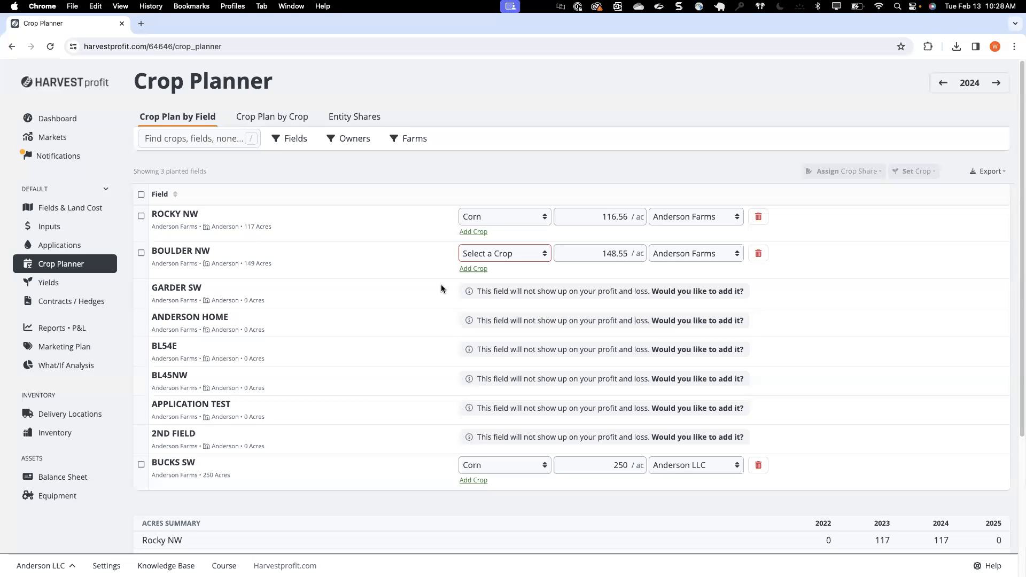
{"action": "left_click", "coordinate": [353, 119]}
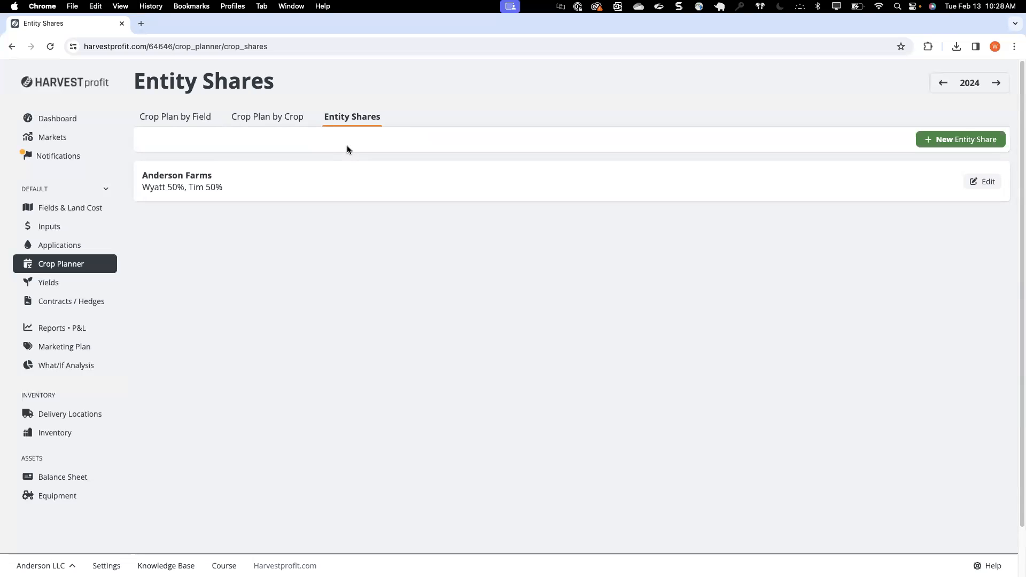
Step: Assign the Boulder NW, Rocky NW and Bucks SW fields to the Anderson LLC crop share and save the crop plan
{"action": "left_click", "coordinate": [98, 269]}
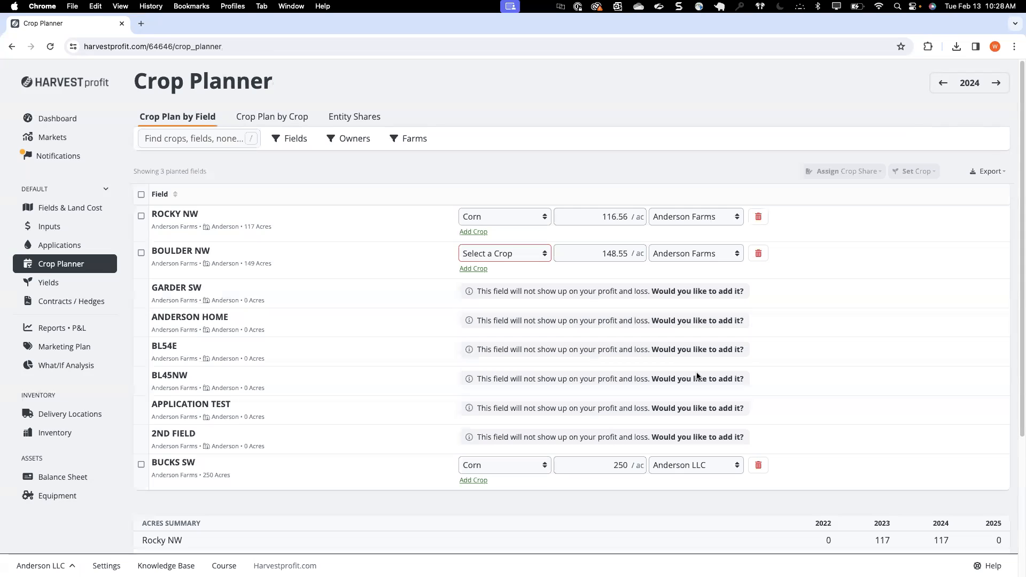
{"action": "left_click", "coordinate": [691, 253]}
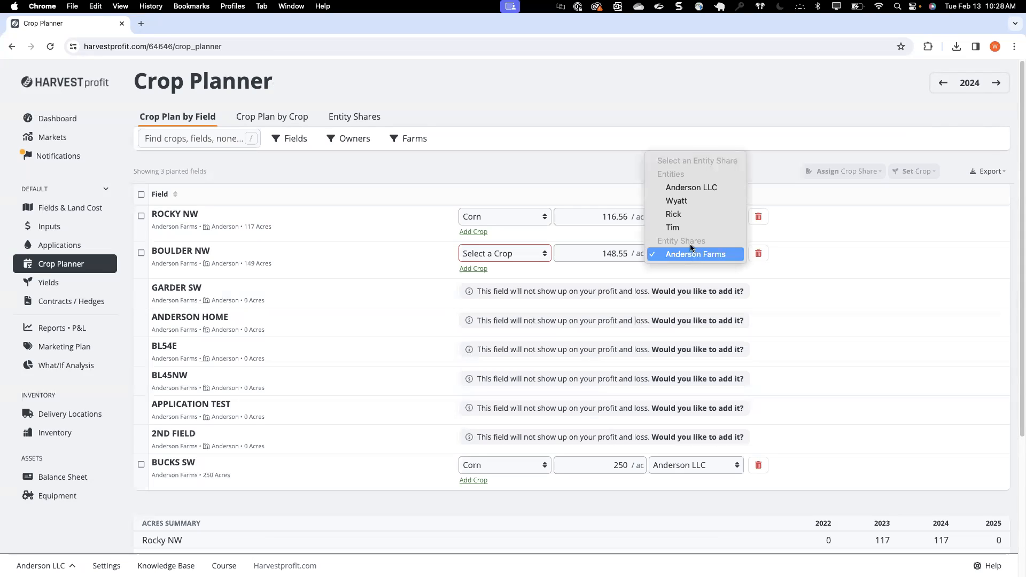
{"action": "left_click", "coordinate": [681, 188]}
{"action": "left_click", "coordinate": [689, 218]}
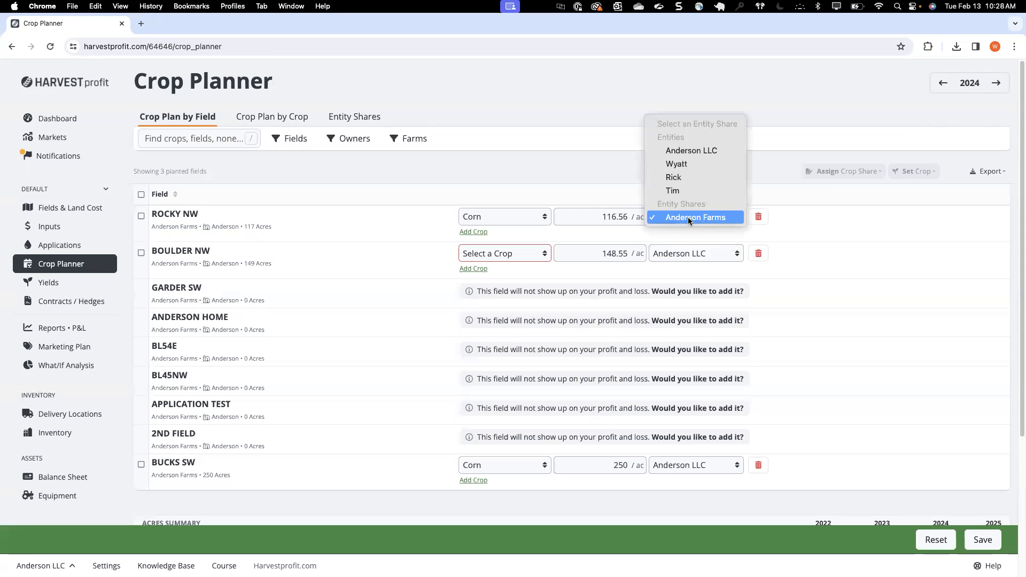
{"action": "left_click", "coordinate": [688, 154]}
{"action": "left_click", "coordinate": [695, 465]}
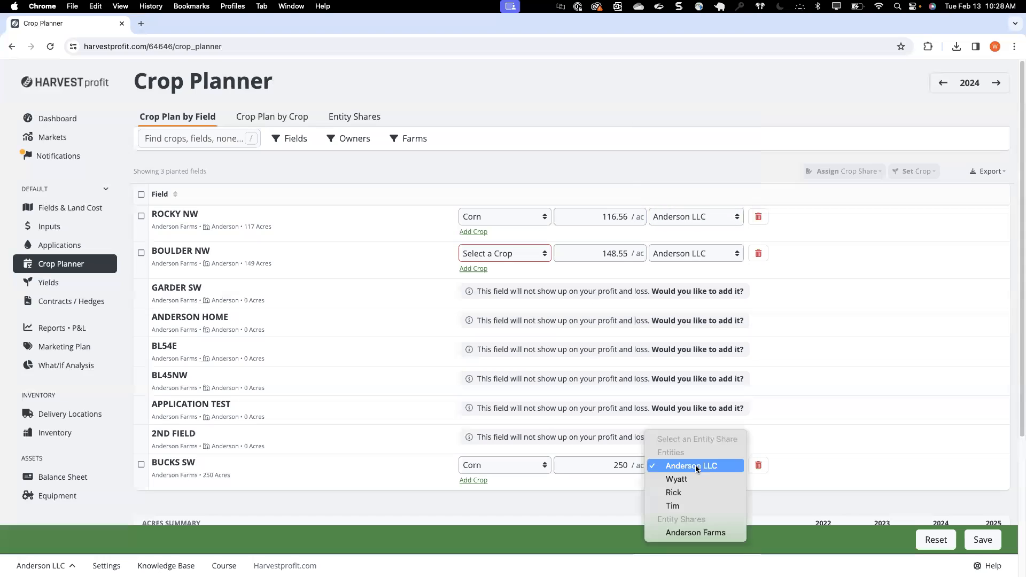
{"action": "left_click", "coordinate": [706, 468]}
{"action": "left_click", "coordinate": [983, 540]}
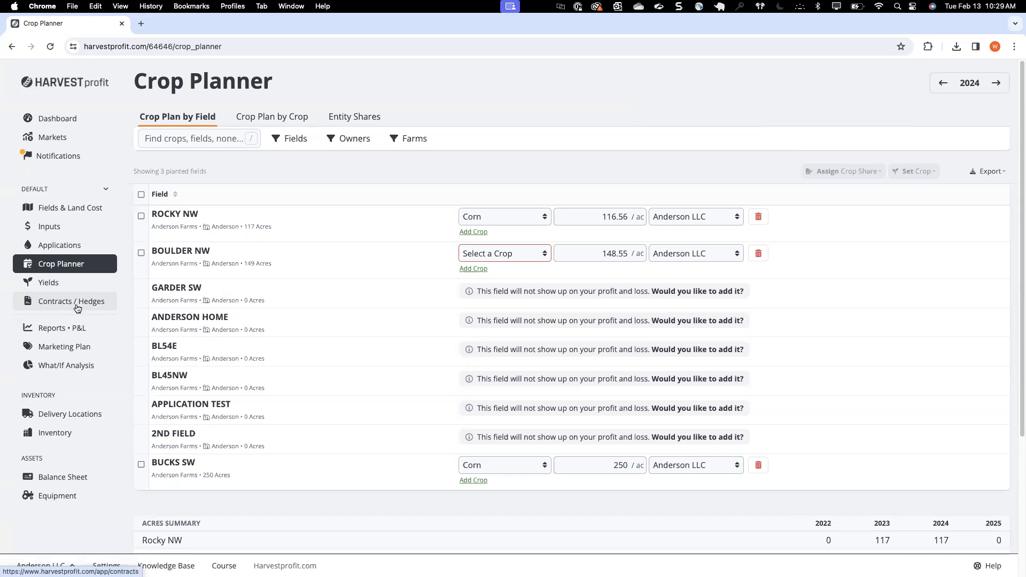
Step: Examine the 2024 corn contracts and the profit and loss report by crop, including the breakeven and the cost breakdown
{"action": "left_click", "coordinate": [77, 307]}
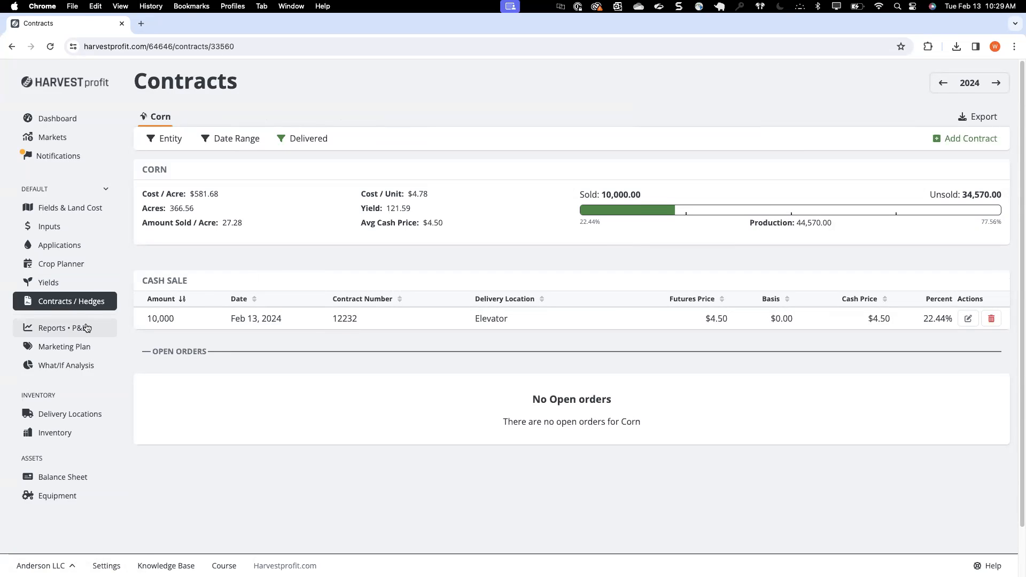
{"action": "left_click", "coordinate": [81, 331]}
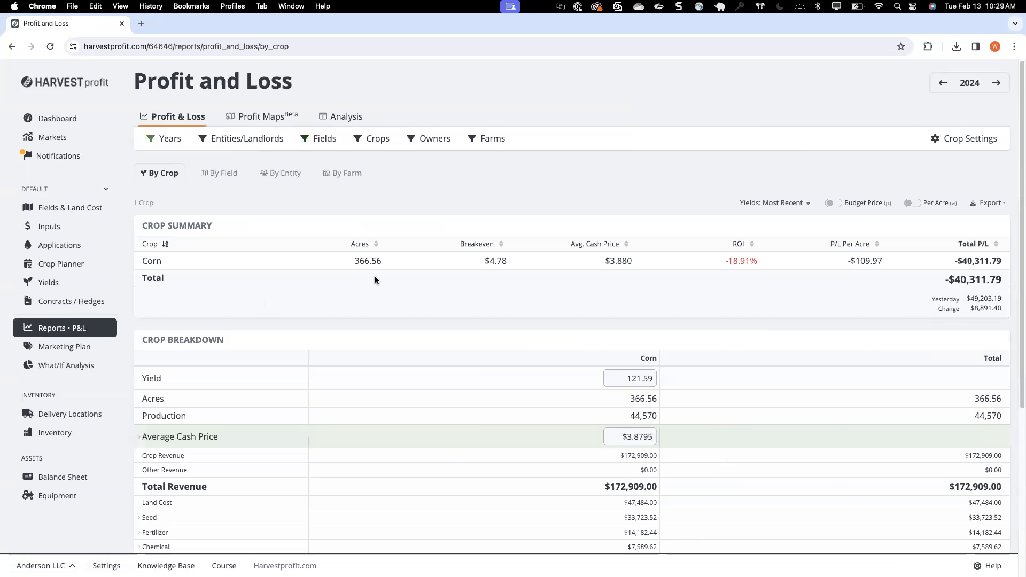
{"action": "scroll", "coordinate": [381, 310], "scroll_direction": "down", "scroll_amount": 5}
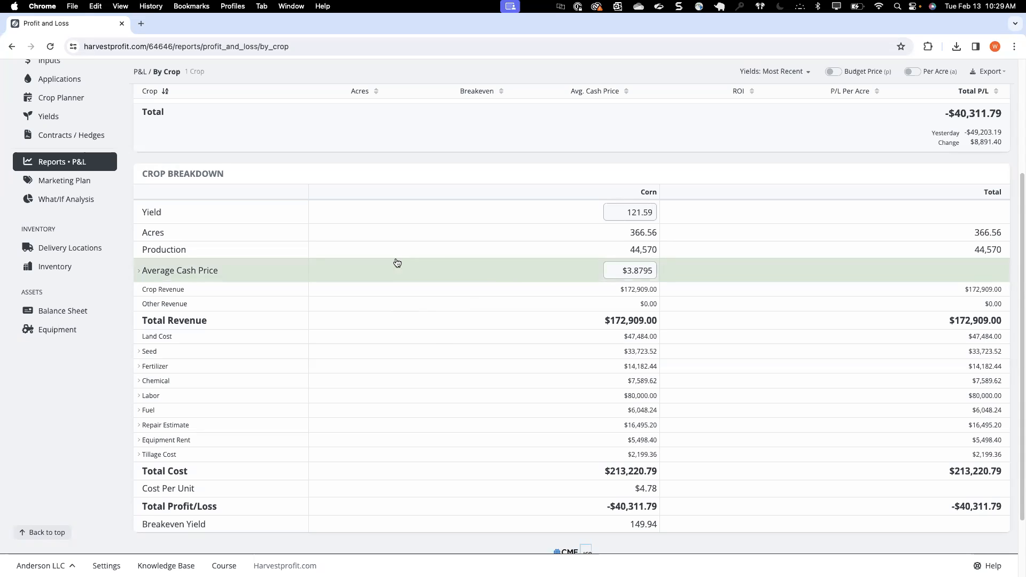
{"action": "scroll", "coordinate": [396, 261], "scroll_direction": "up", "scroll_amount": 1}
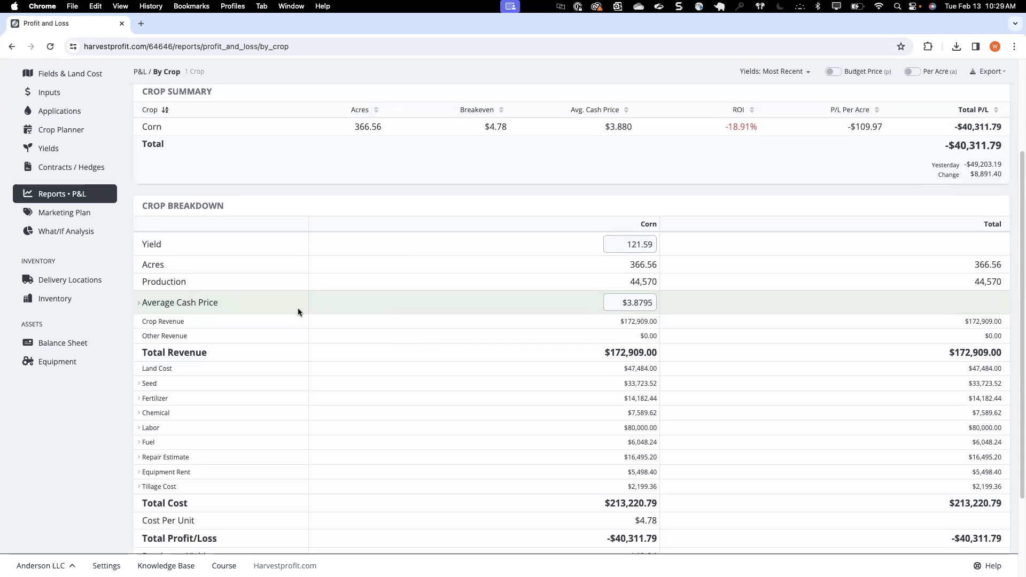
{"action": "scroll", "coordinate": [298, 304], "scroll_direction": "up", "scroll_amount": 4}
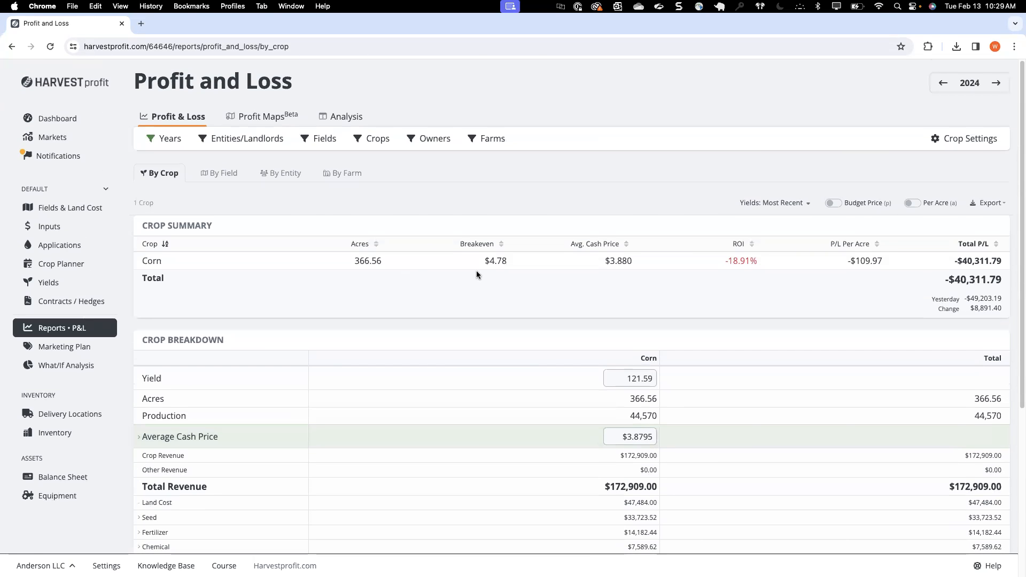
{"action": "left_click_drag", "start_coordinate": [489, 260], "coordinate": [502, 259]}
{"action": "left_click", "coordinate": [592, 276]}
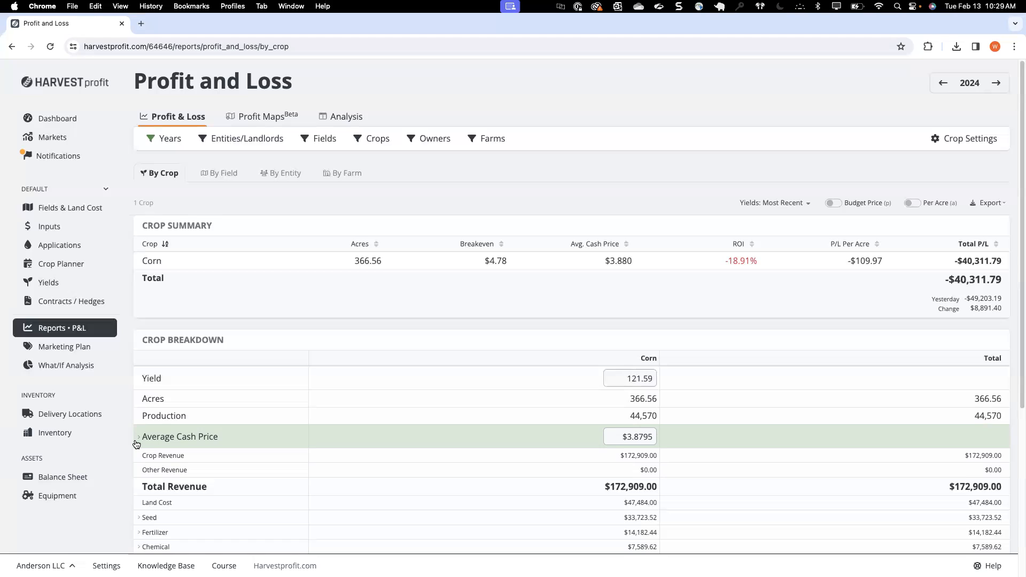
Step: Examine the sold production, unsold price and sold price behind corn's average cash price in the profit and loss report
{"action": "left_click", "coordinate": [137, 444]}
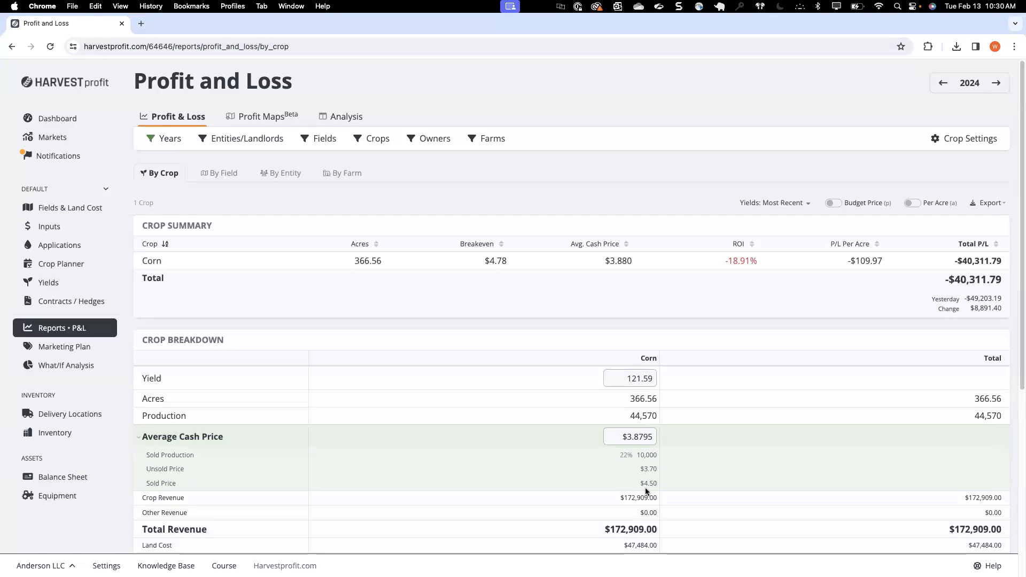
{"action": "left_click_drag", "start_coordinate": [643, 469], "coordinate": [657, 469]}
{"action": "left_click", "coordinate": [631, 436]}
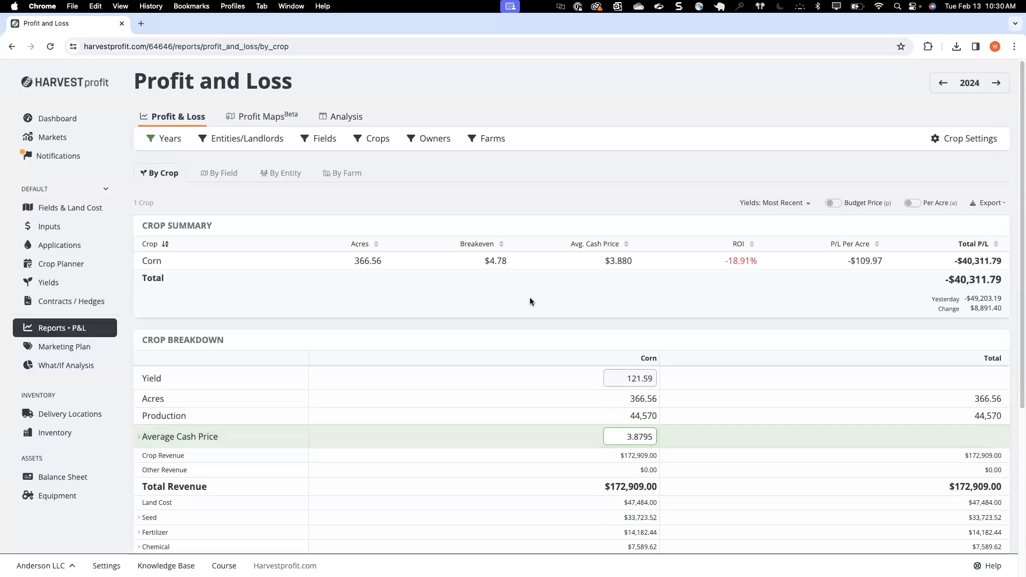
Step: Examine the details of the tillage, labor, fuel and fertilizer costs in the corn crop breakdown
{"action": "scroll", "coordinate": [530, 299], "scroll_direction": "down", "scroll_amount": 3}
{"action": "scroll", "coordinate": [530, 301], "scroll_direction": "down", "scroll_amount": 2}
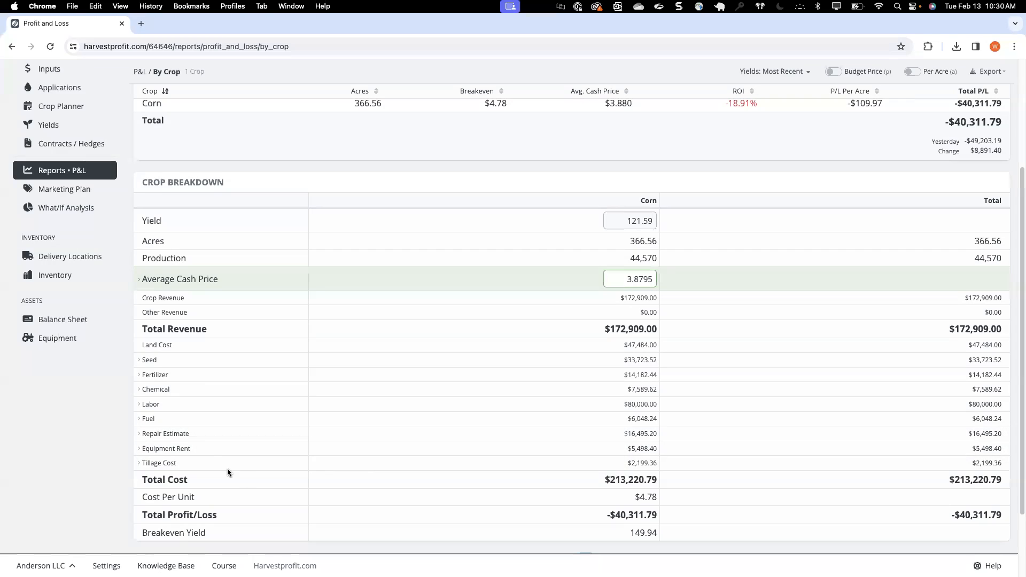
{"action": "left_click", "coordinate": [159, 464]}
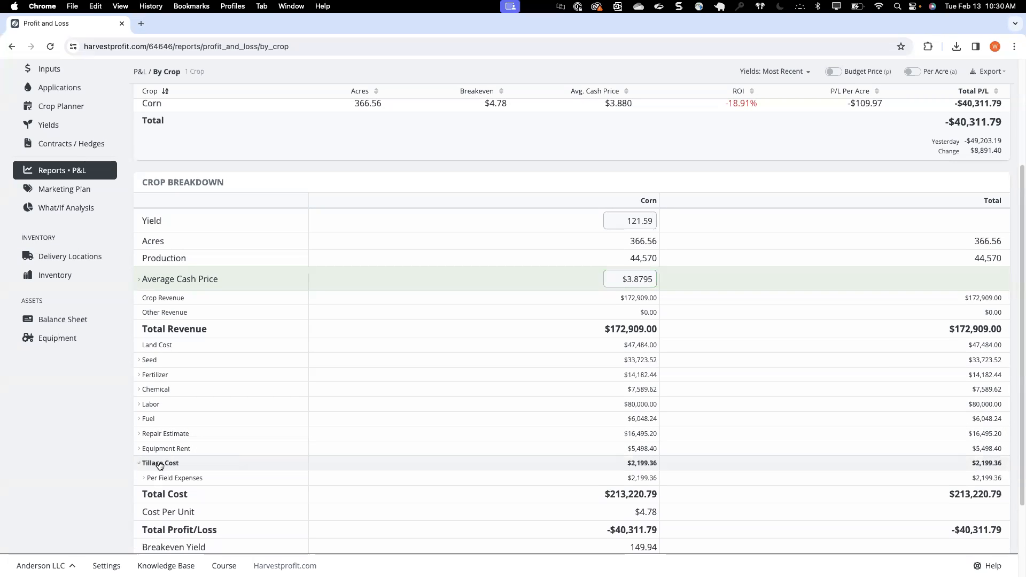
{"action": "left_click", "coordinate": [159, 464]}
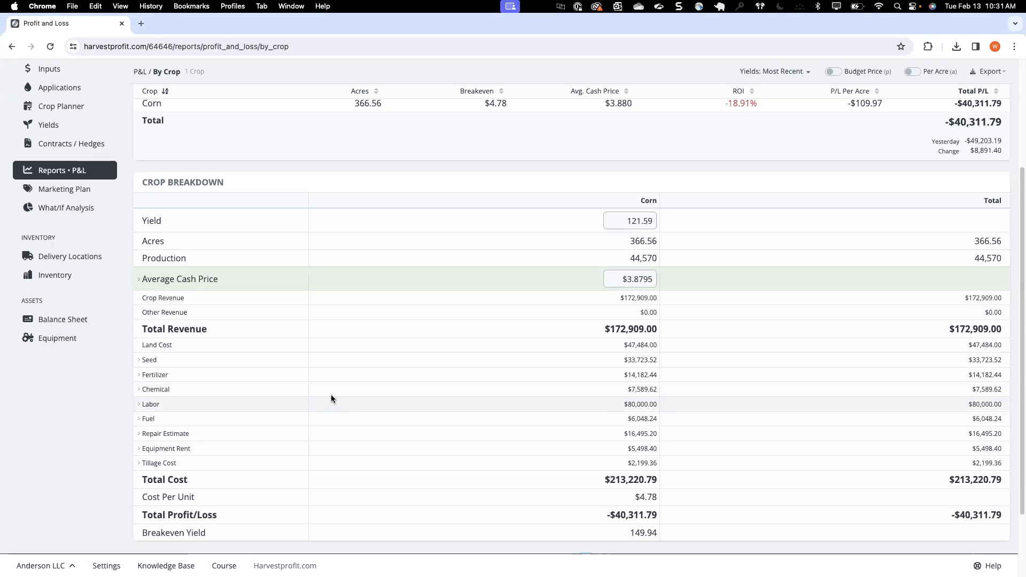
{"action": "left_click", "coordinate": [150, 405]}
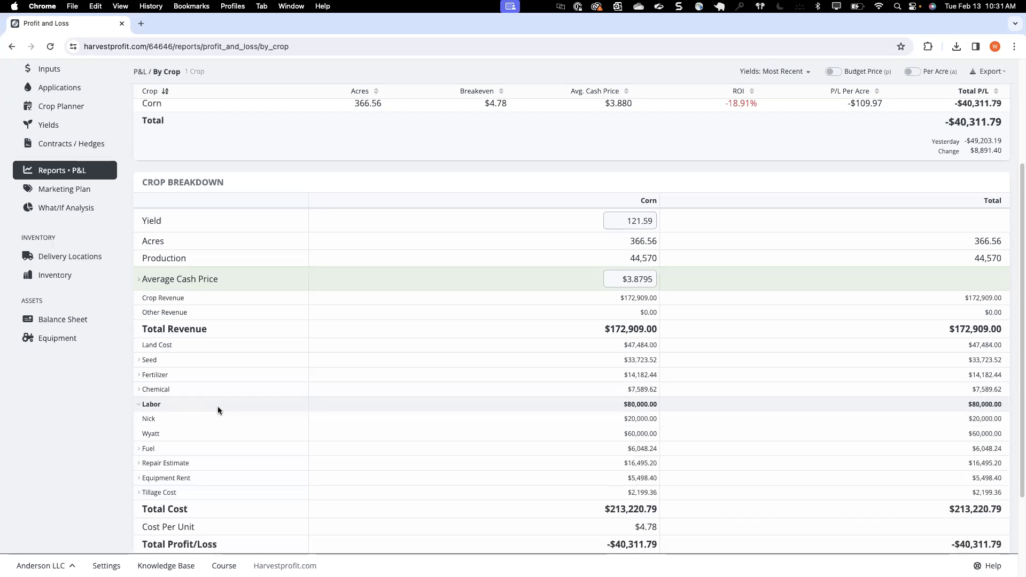
{"action": "left_click", "coordinate": [149, 449]}
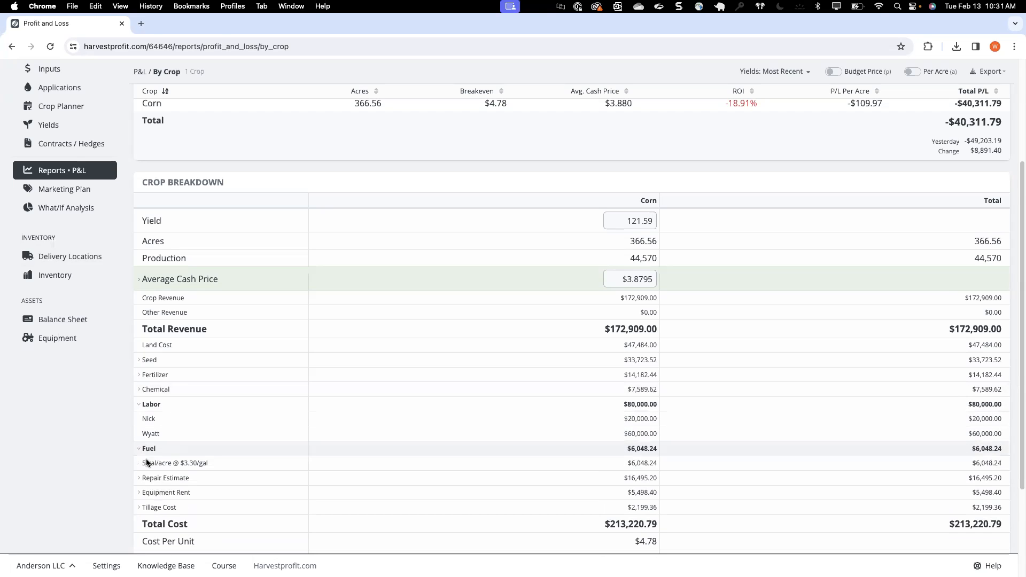
{"action": "scroll", "coordinate": [151, 473], "scroll_direction": "down", "scroll_amount": 1}
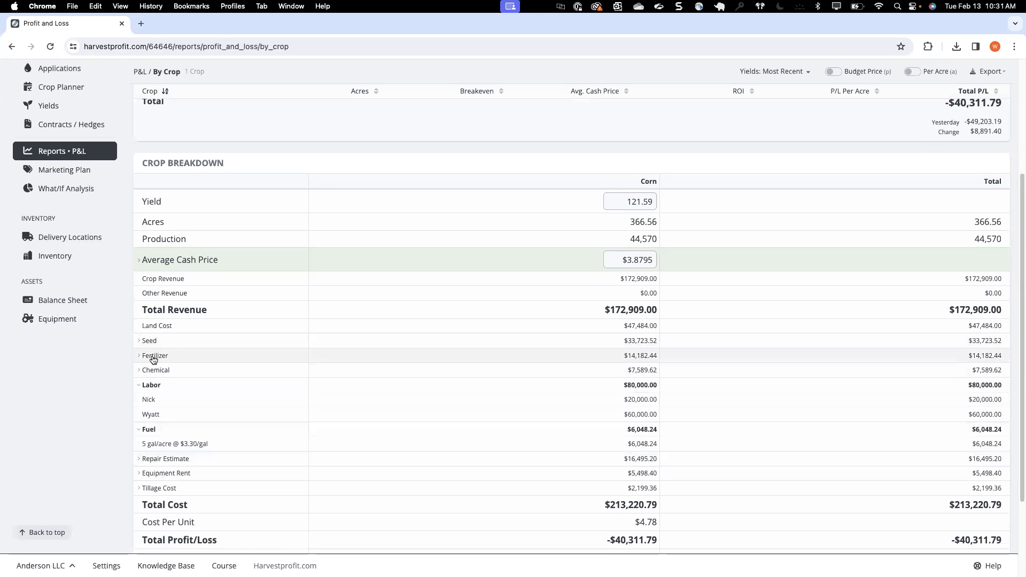
{"action": "left_click", "coordinate": [153, 357]}
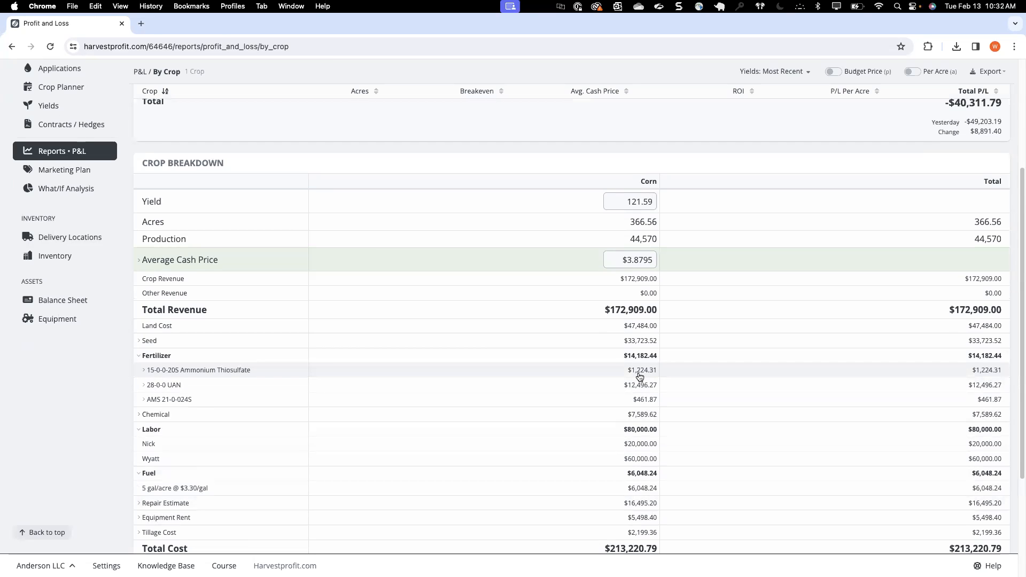
Step: Review the profit and loss by field, including the Bucks SW revenue and expense details and the comparison with Rocky NW
{"action": "scroll", "coordinate": [640, 376], "scroll_direction": "up", "scroll_amount": 3}
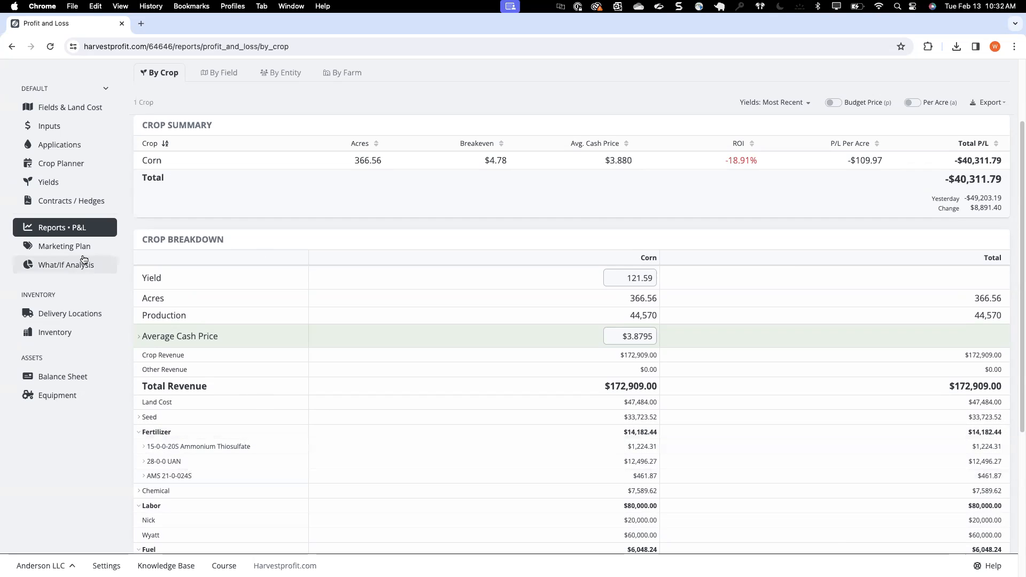
{"action": "scroll", "coordinate": [380, 235], "scroll_direction": "up", "scroll_amount": 3}
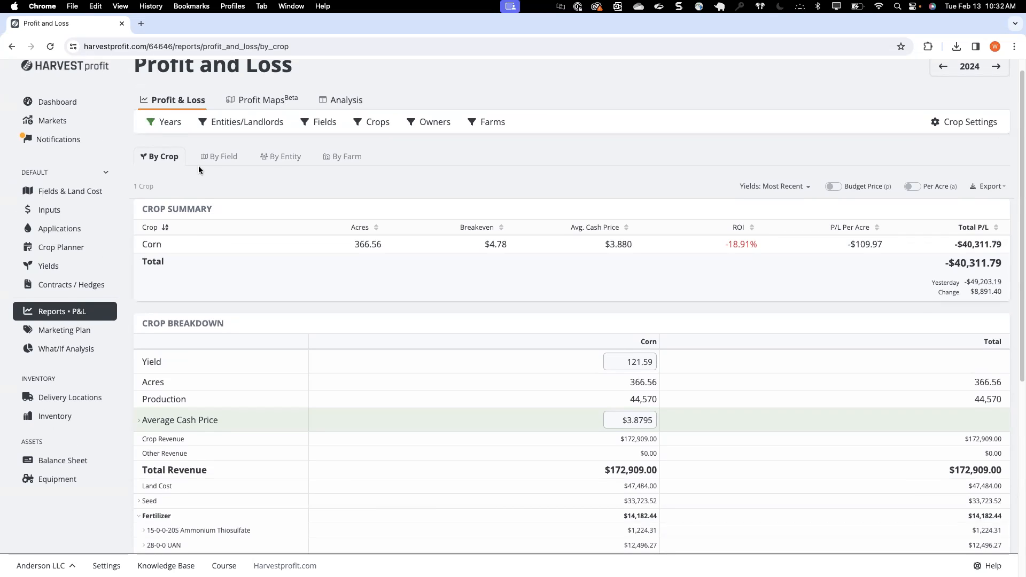
{"action": "left_click", "coordinate": [211, 156]}
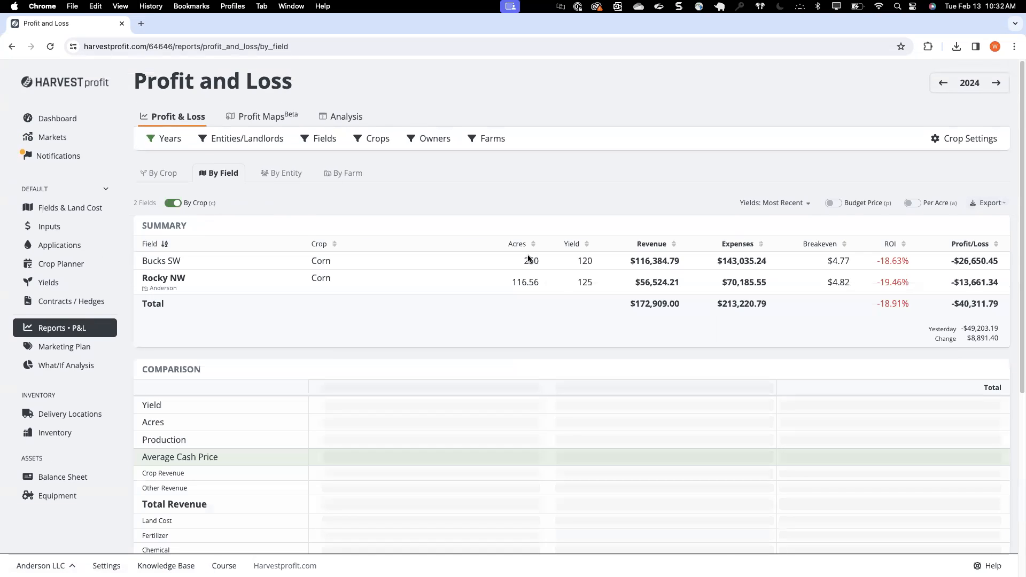
{"action": "left_click", "coordinate": [548, 266]}
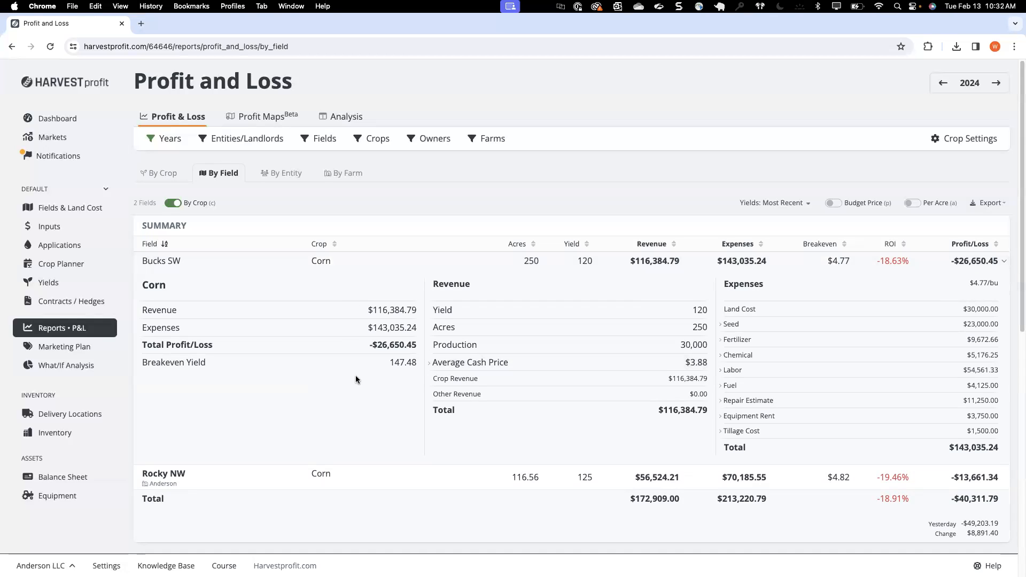
{"action": "scroll", "coordinate": [377, 338], "scroll_direction": "down", "scroll_amount": 3}
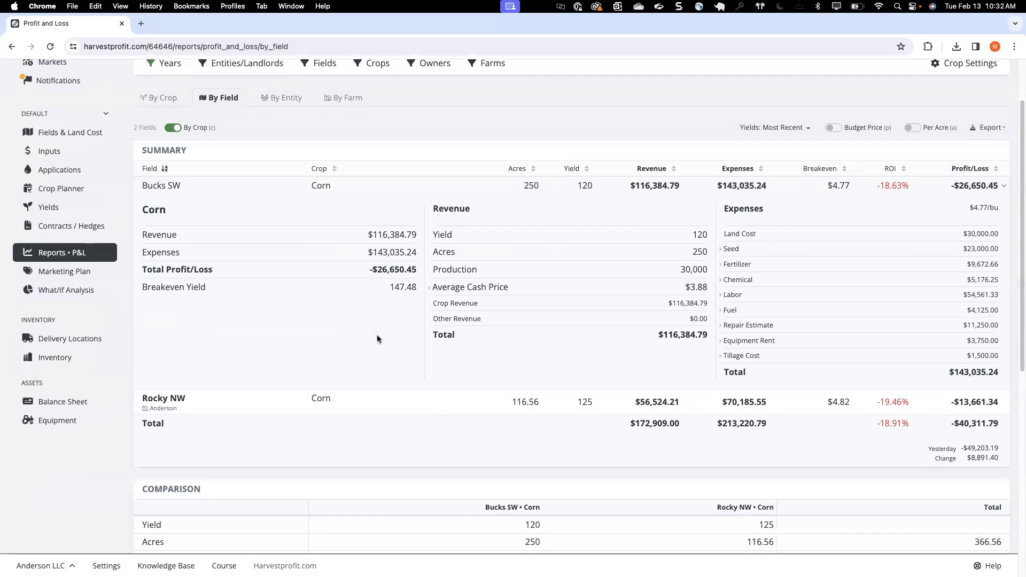
{"action": "scroll", "coordinate": [378, 339], "scroll_direction": "down", "scroll_amount": 5}
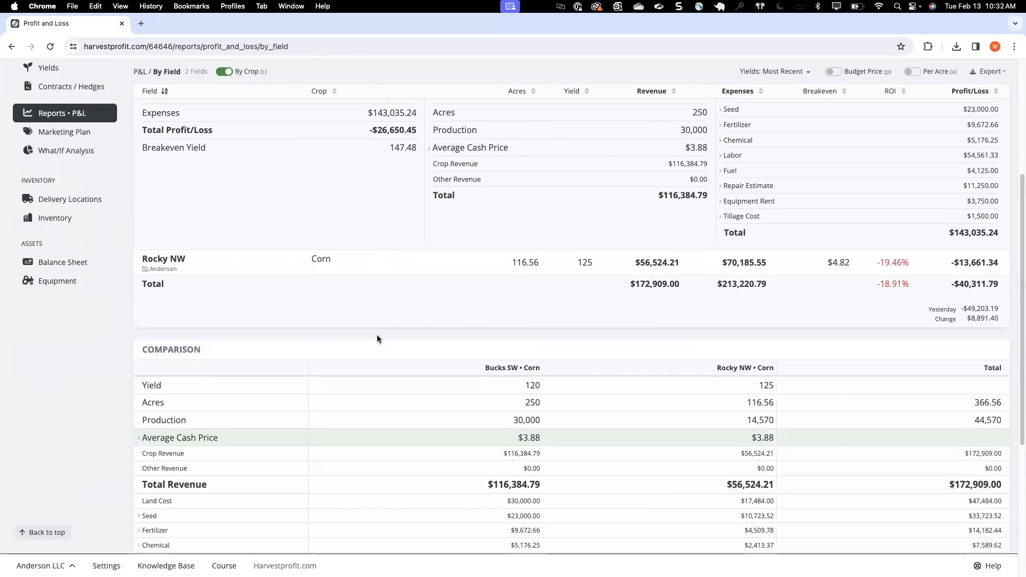
{"action": "scroll", "coordinate": [358, 314], "scroll_direction": "up", "scroll_amount": 3}
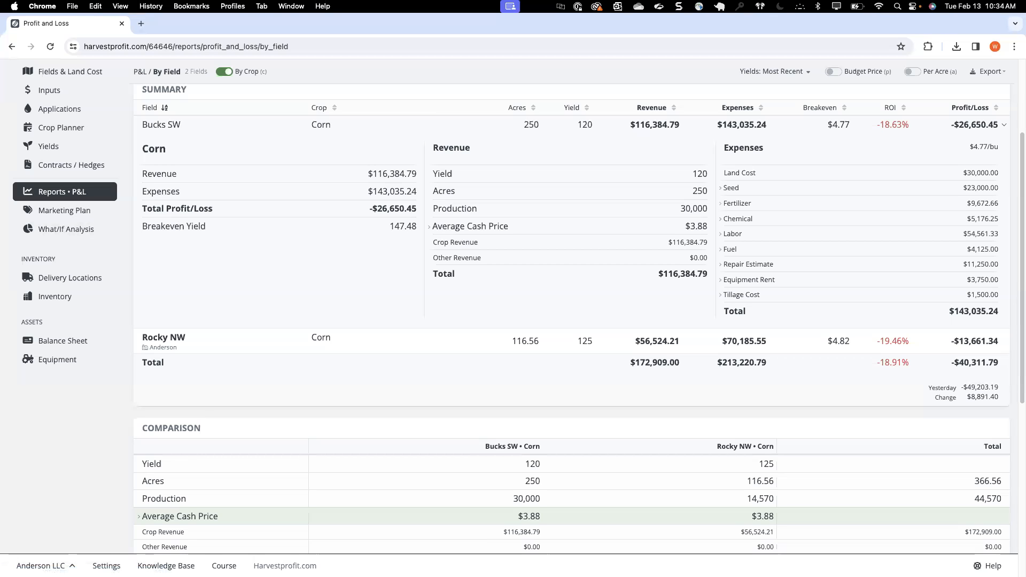
{"action": "scroll", "coordinate": [106, 289], "scroll_direction": "up", "scroll_amount": 3}
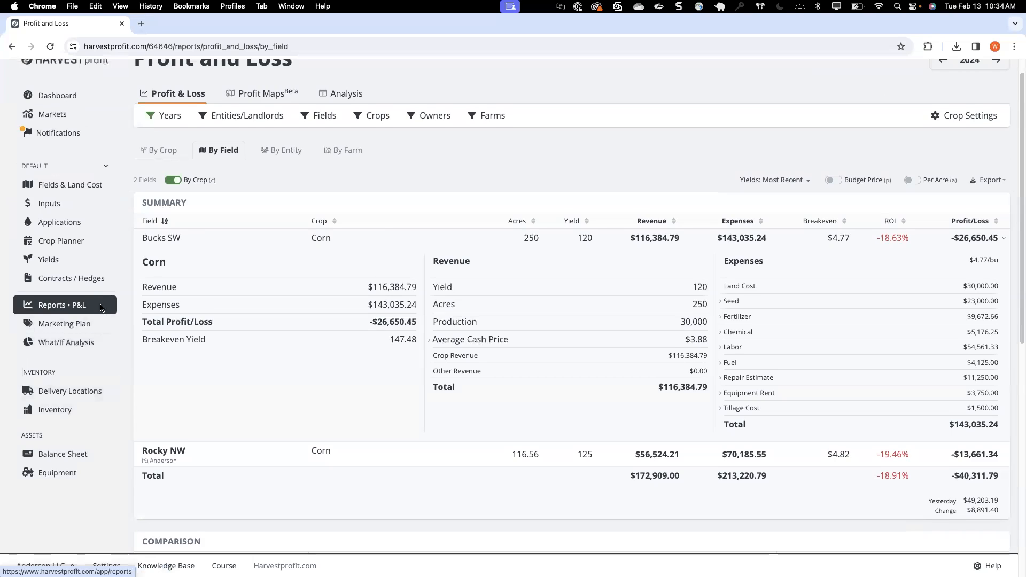
{"action": "scroll", "coordinate": [101, 308], "scroll_direction": "up", "scroll_amount": 1}
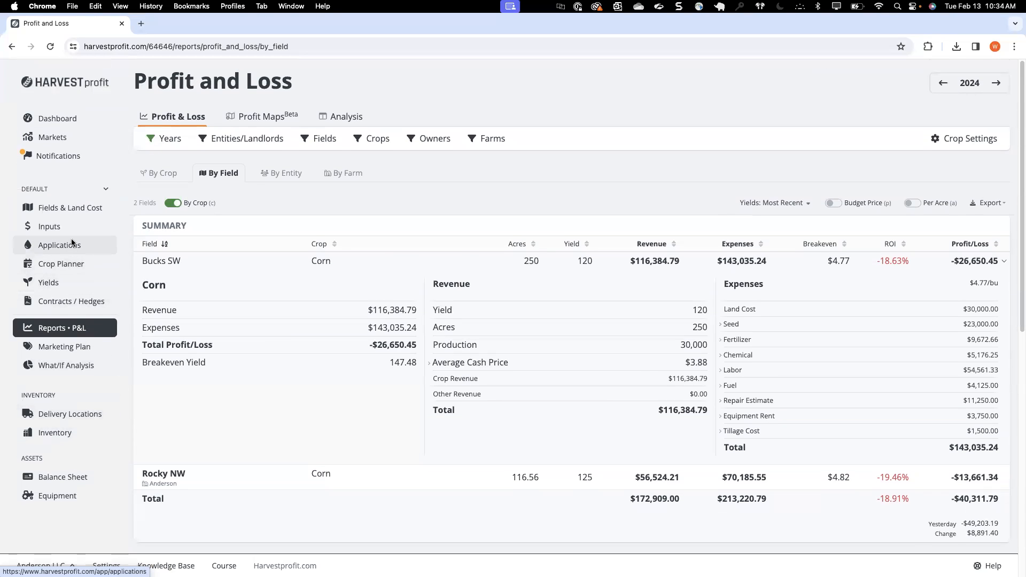
Step: Look over the 2024 field applications and the available third-party integrations in the account settings
{"action": "left_click", "coordinate": [72, 243]}
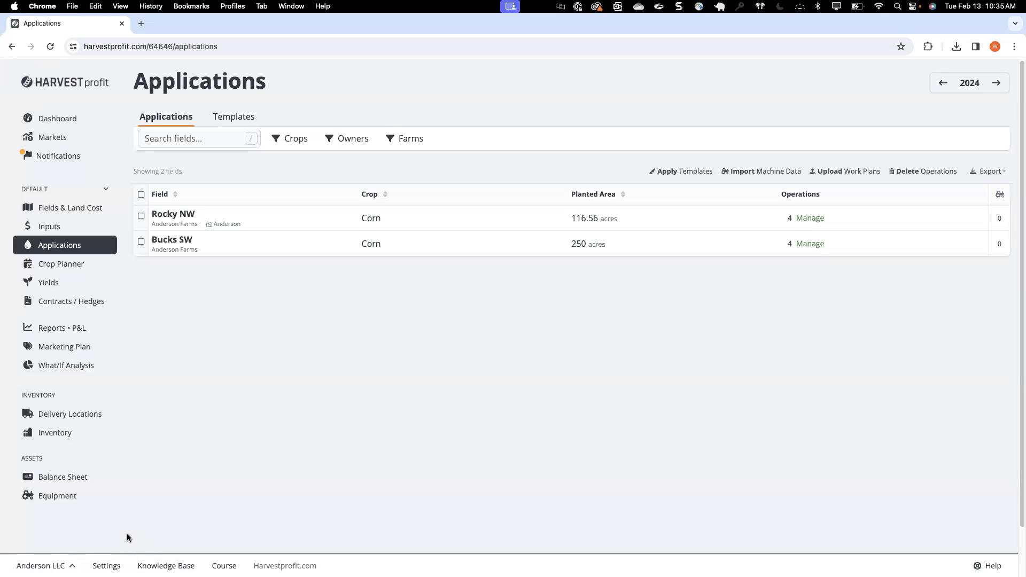
{"action": "left_click", "coordinate": [106, 566]}
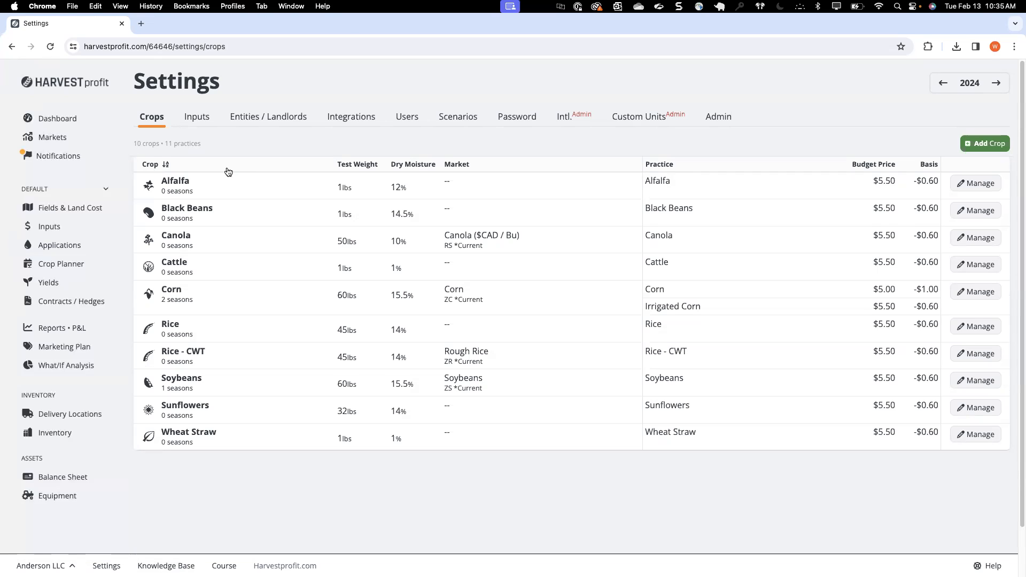
{"action": "left_click", "coordinate": [106, 565]}
{"action": "left_click", "coordinate": [355, 117]}
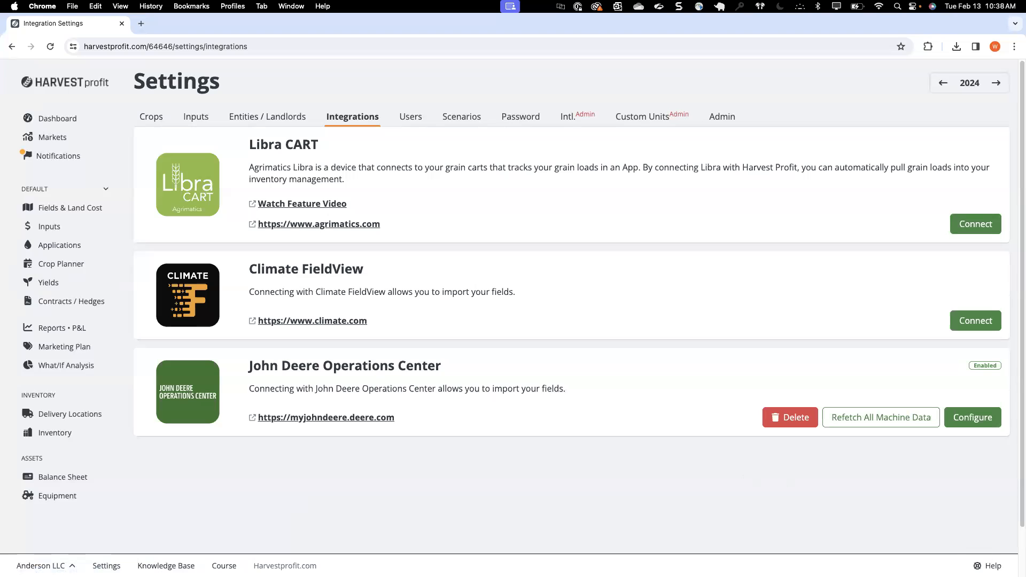
Step: Search the help answers for "integration" and open the form for asking support a question
{"action": "left_click", "coordinate": [986, 564]}
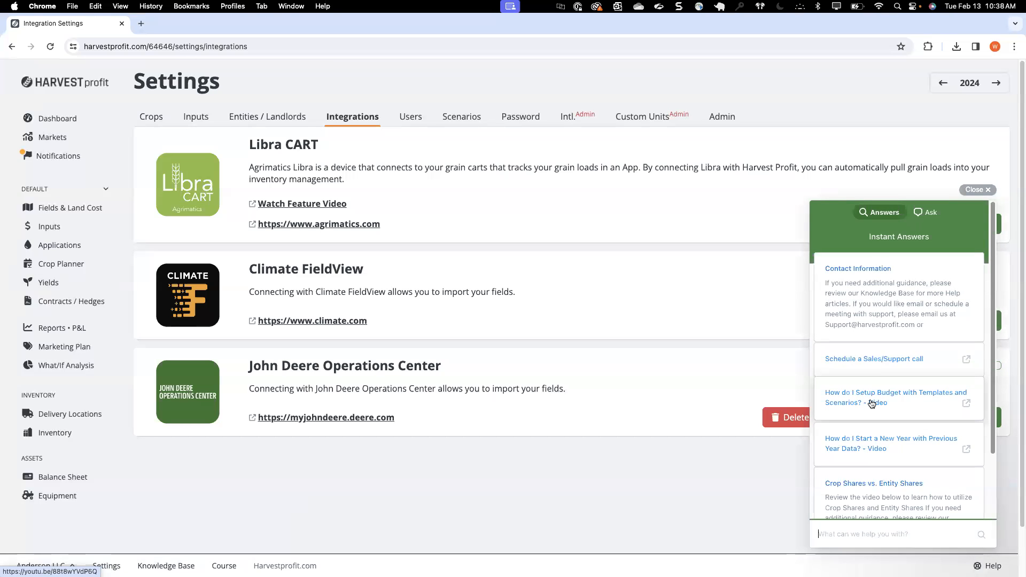
{"action": "scroll", "coordinate": [881, 416], "scroll_direction": "down", "scroll_amount": 2}
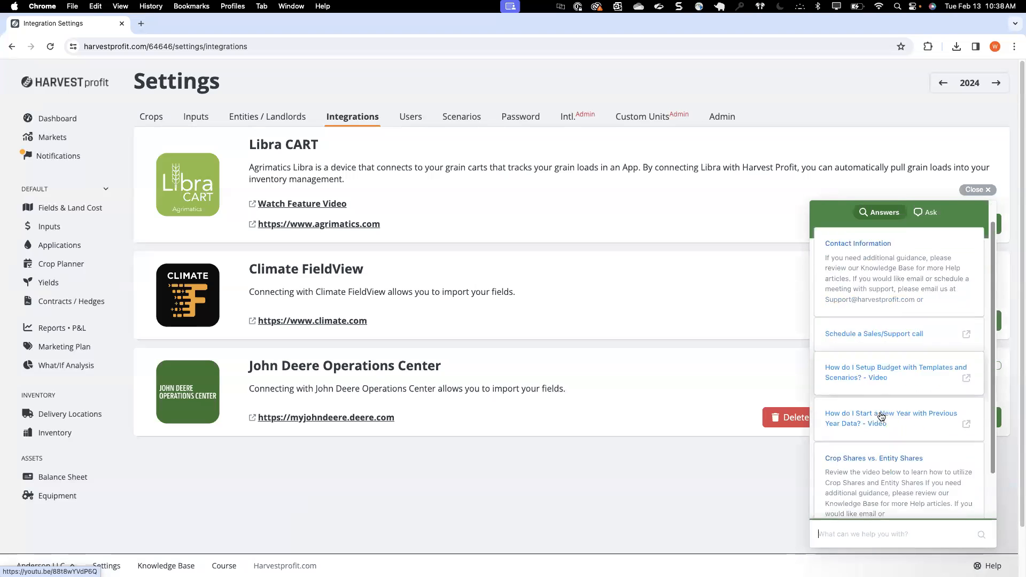
{"action": "scroll", "coordinate": [842, 434], "scroll_direction": "up", "scroll_amount": 3}
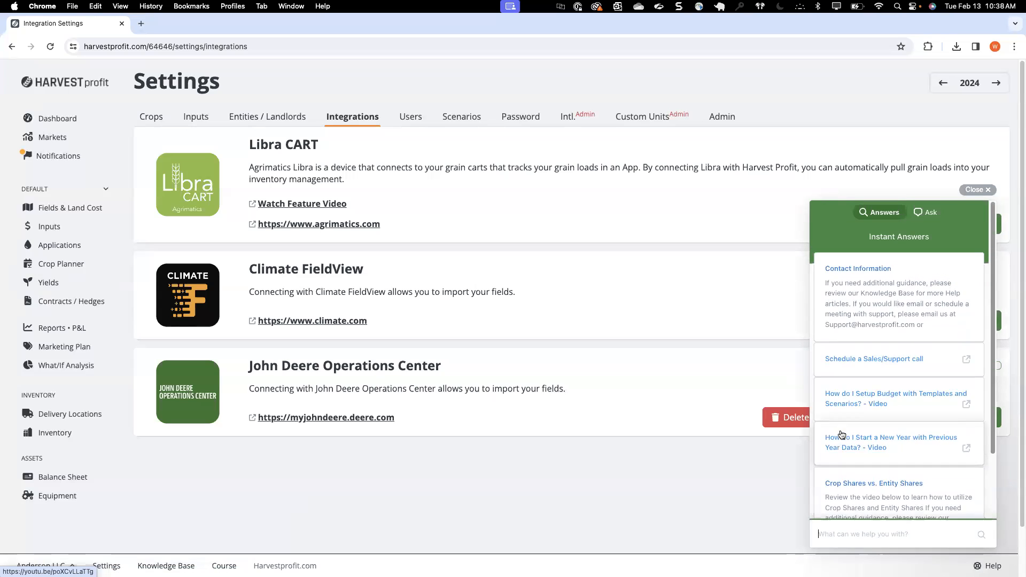
{"action": "type", "text": "integration"}
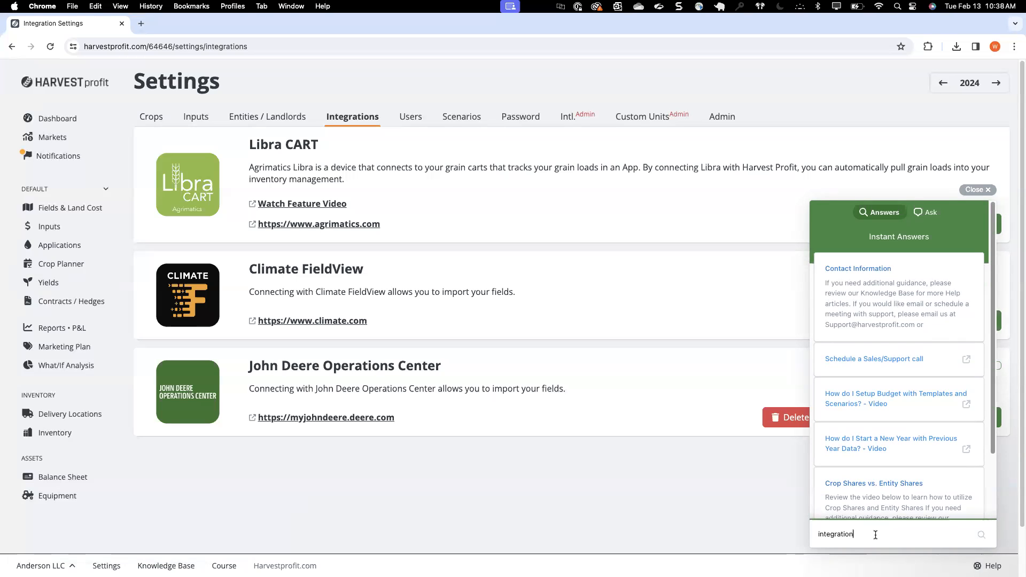
{"action": "key", "text": "Return"}
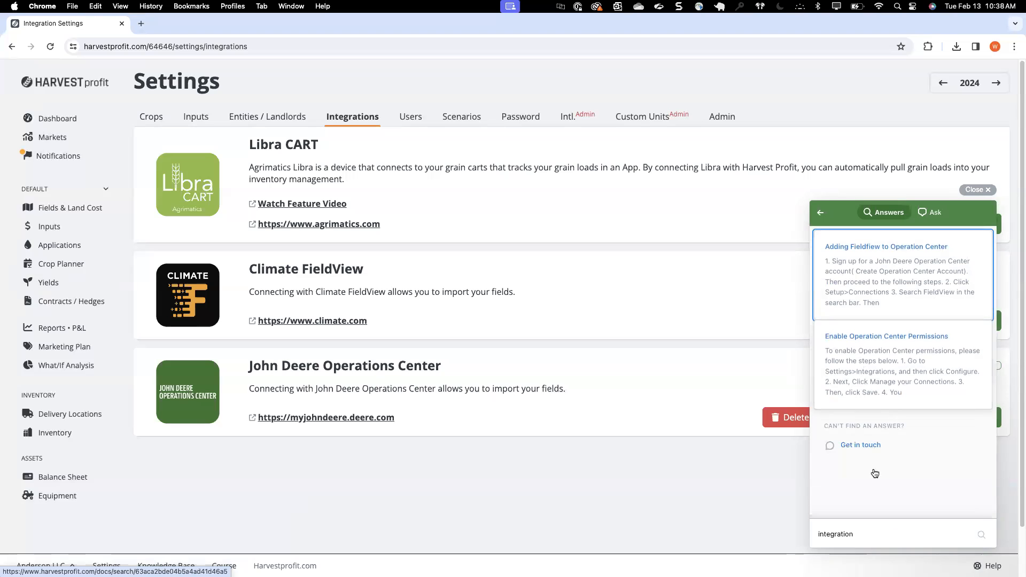
{"action": "left_click", "coordinate": [851, 533]}
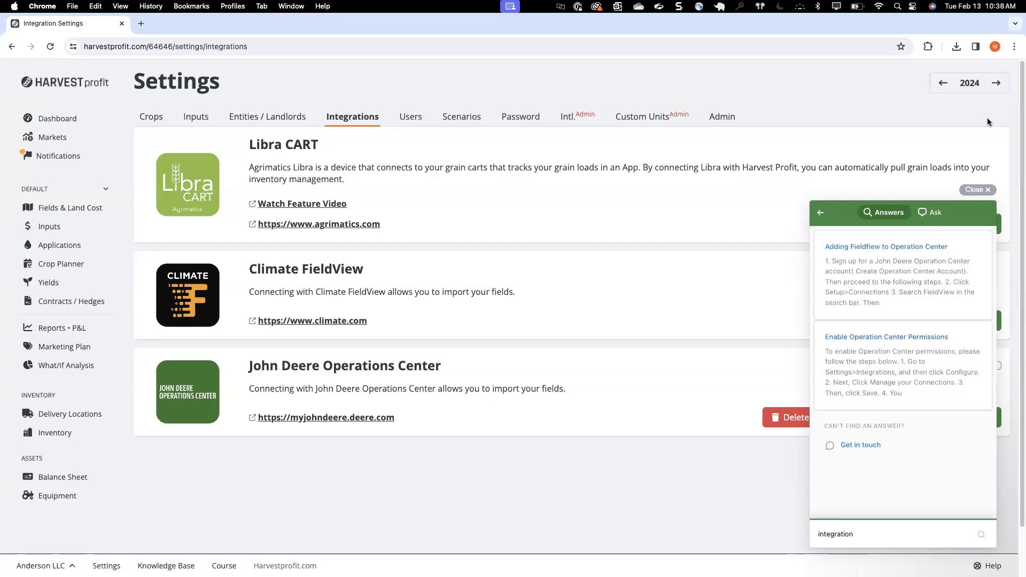
{"action": "left_click", "coordinate": [932, 217]}
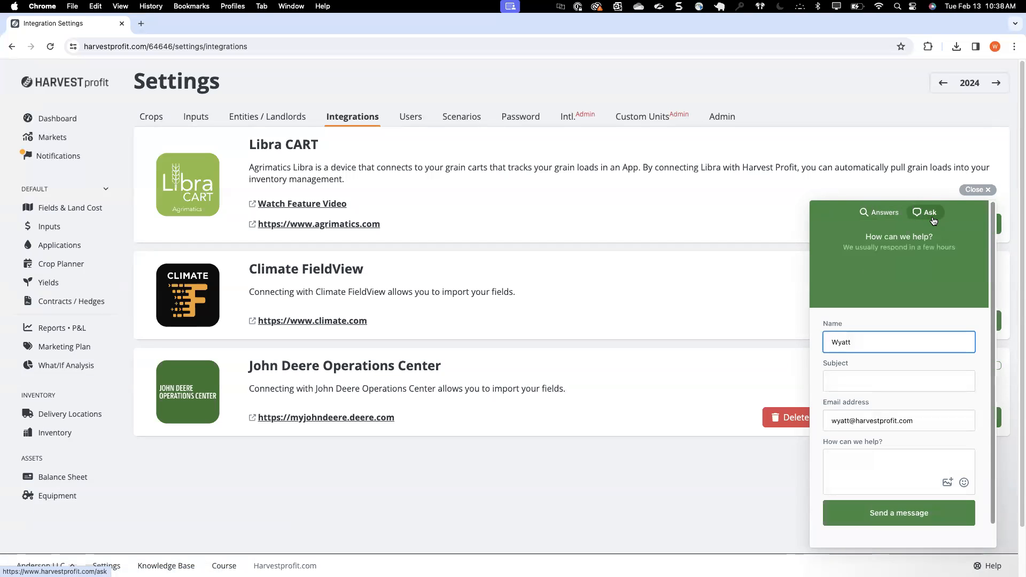
{"action": "double_click", "coordinate": [873, 338]}
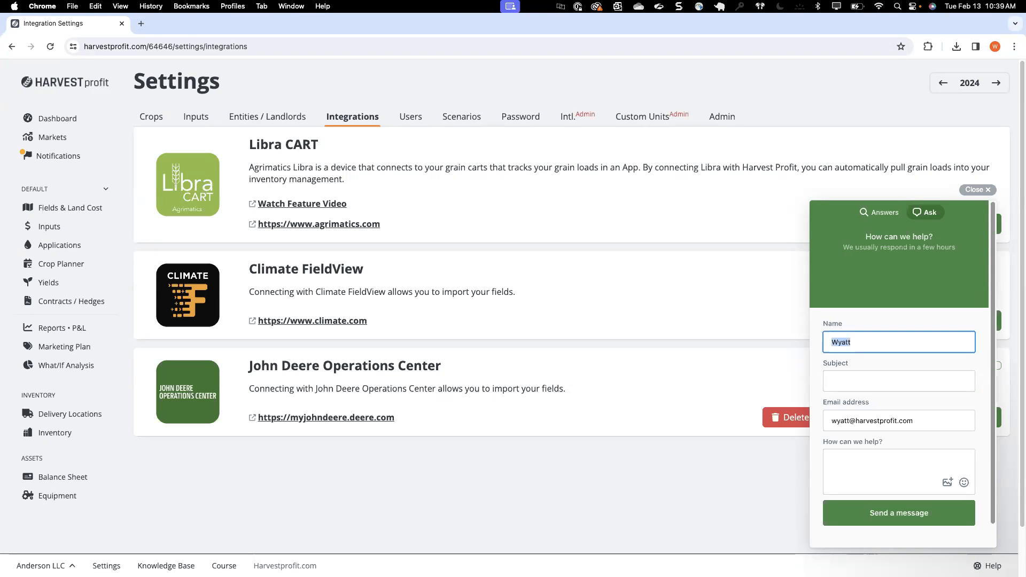
Step: Set the futures price of trigger #6 in the corn marketing plan to $5
{"action": "left_click", "coordinate": [79, 349]}
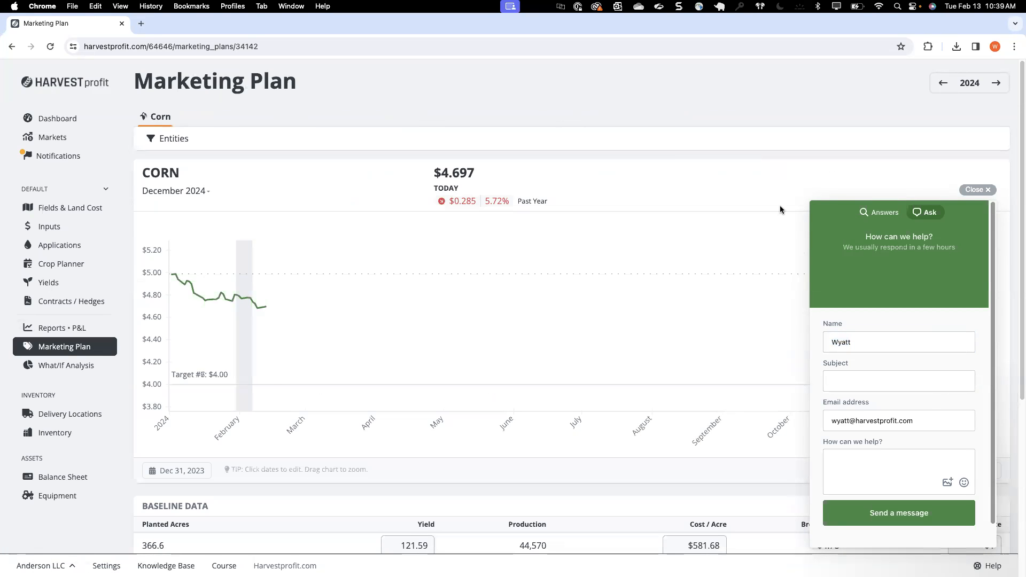
{"action": "left_click", "coordinate": [986, 188]}
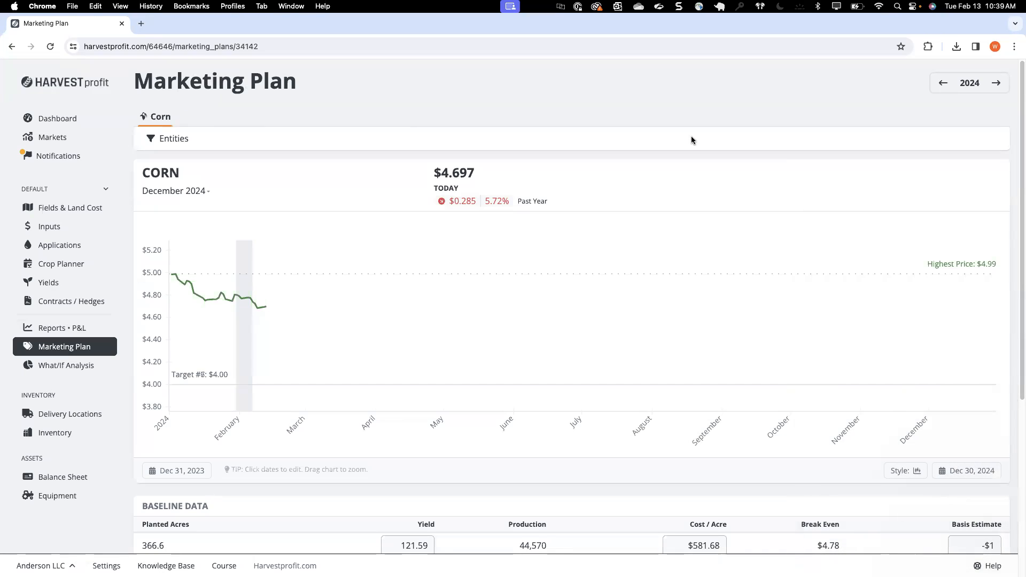
{"action": "scroll", "coordinate": [367, 190], "scroll_direction": "down", "scroll_amount": 3}
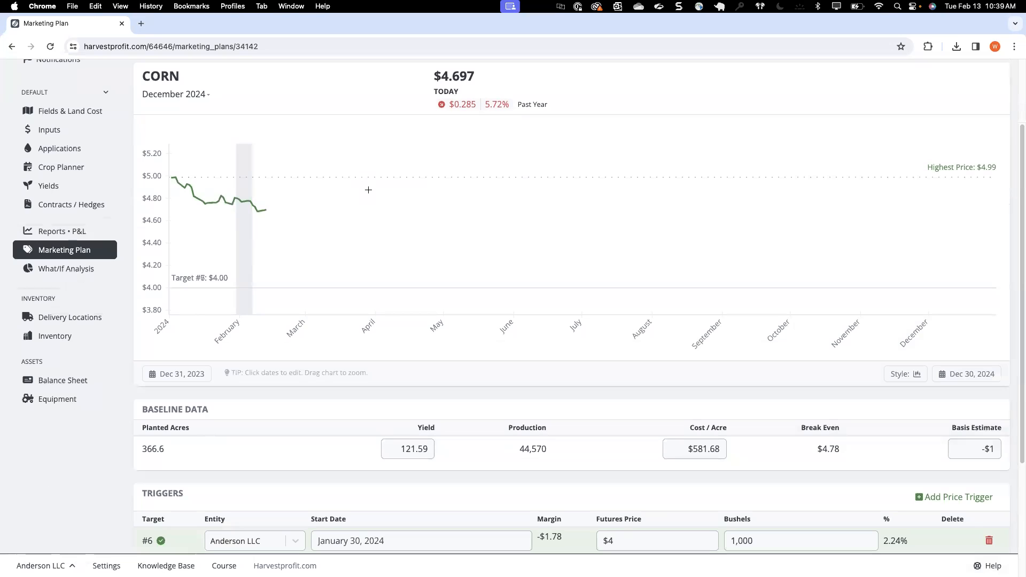
{"action": "scroll", "coordinate": [397, 350], "scroll_direction": "down", "scroll_amount": 3}
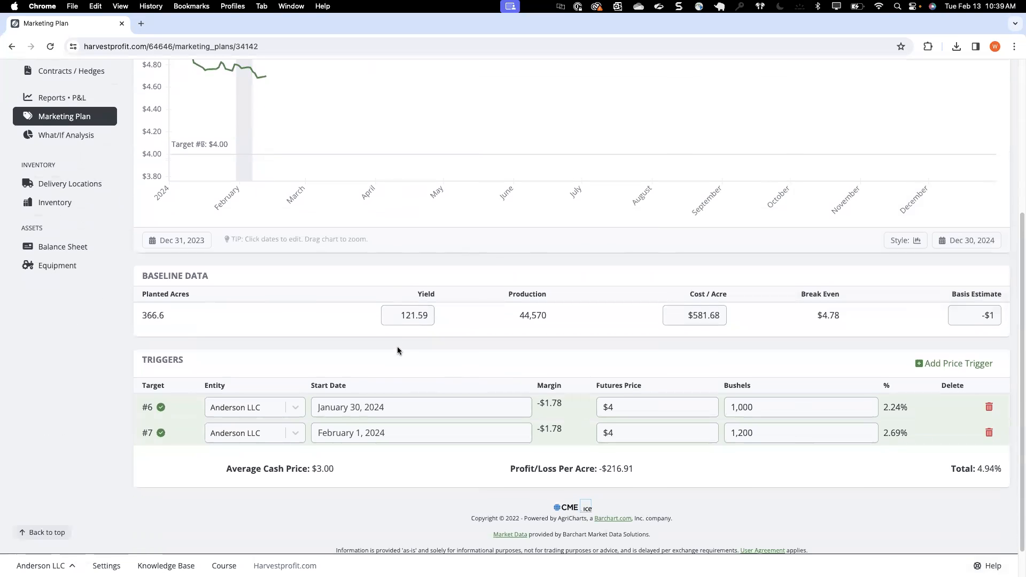
{"action": "left_click", "coordinate": [653, 406]}
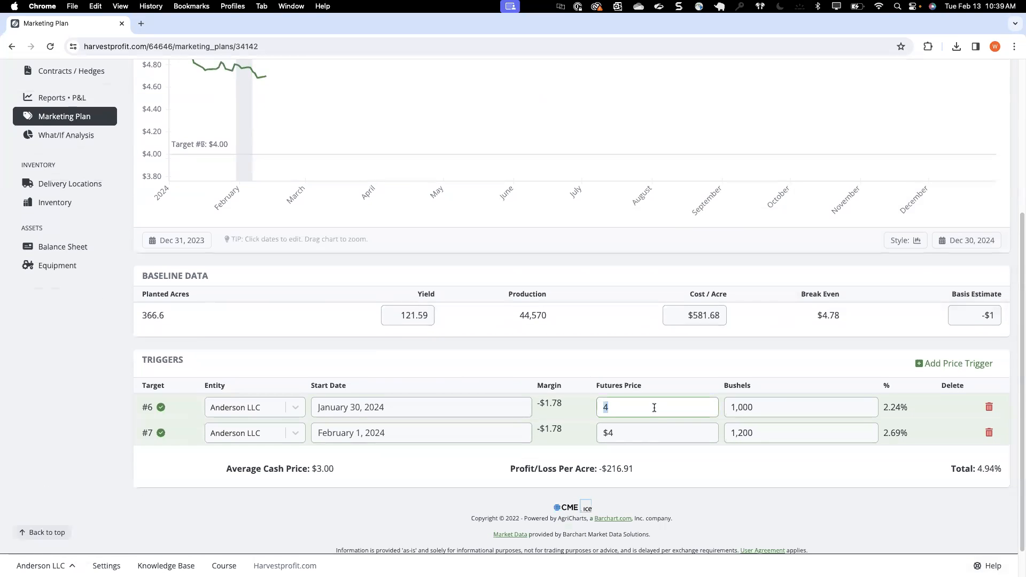
{"action": "type", "text": "5.0"}
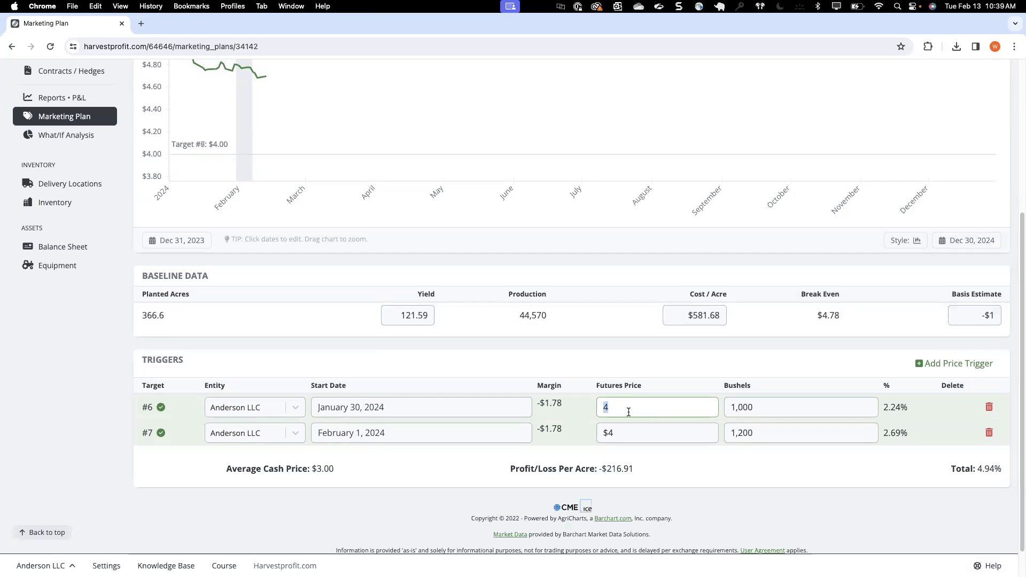
{"action": "type", "text": "0"}
{"action": "left_click", "coordinate": [530, 345]}
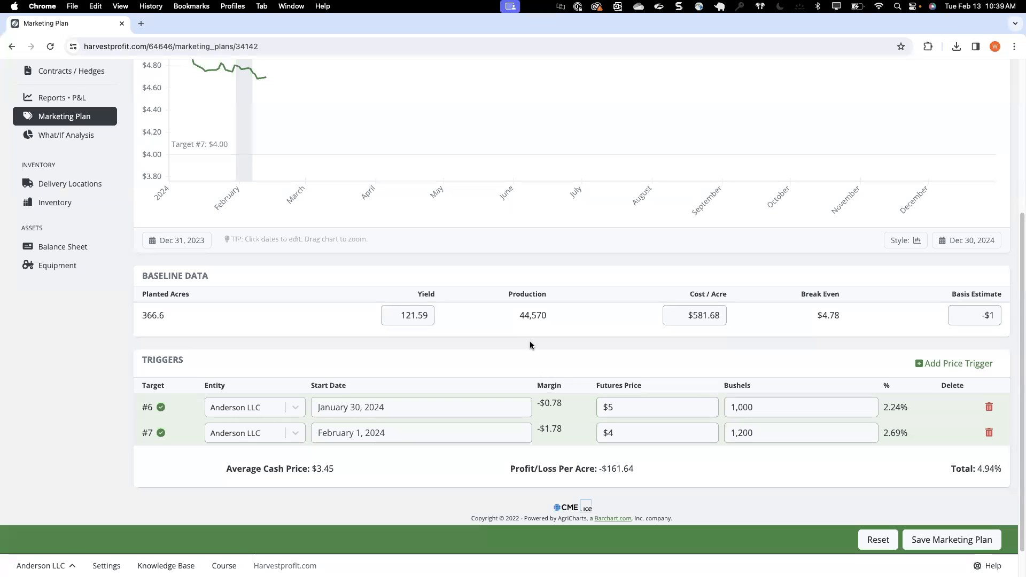
Step: Examine the corn price chart with its targets and the trigger totals, and view the profit and loss by crop
{"action": "scroll", "coordinate": [483, 335], "scroll_direction": "up", "scroll_amount": 2}
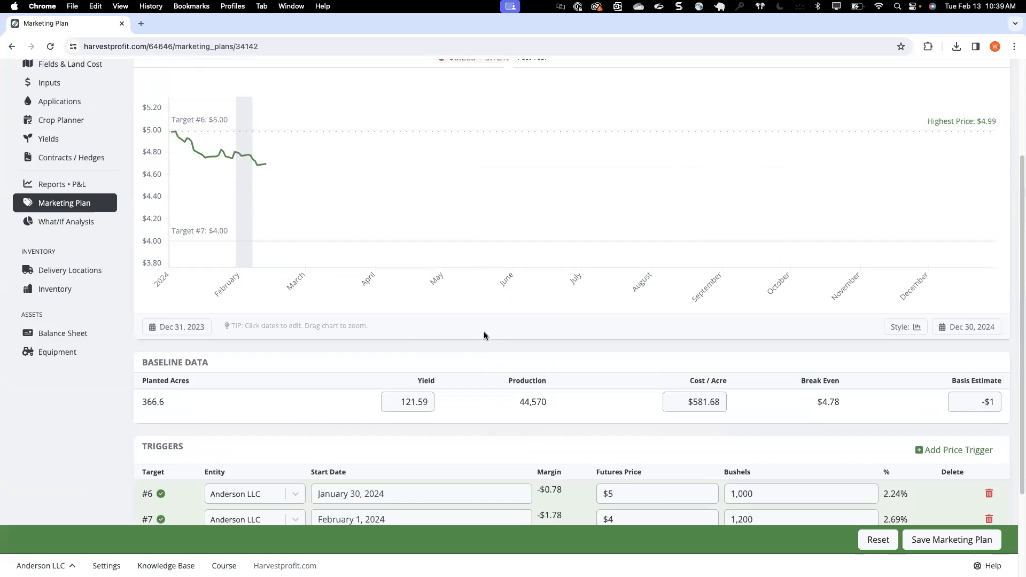
{"action": "scroll", "coordinate": [484, 332], "scroll_direction": "up", "scroll_amount": 3}
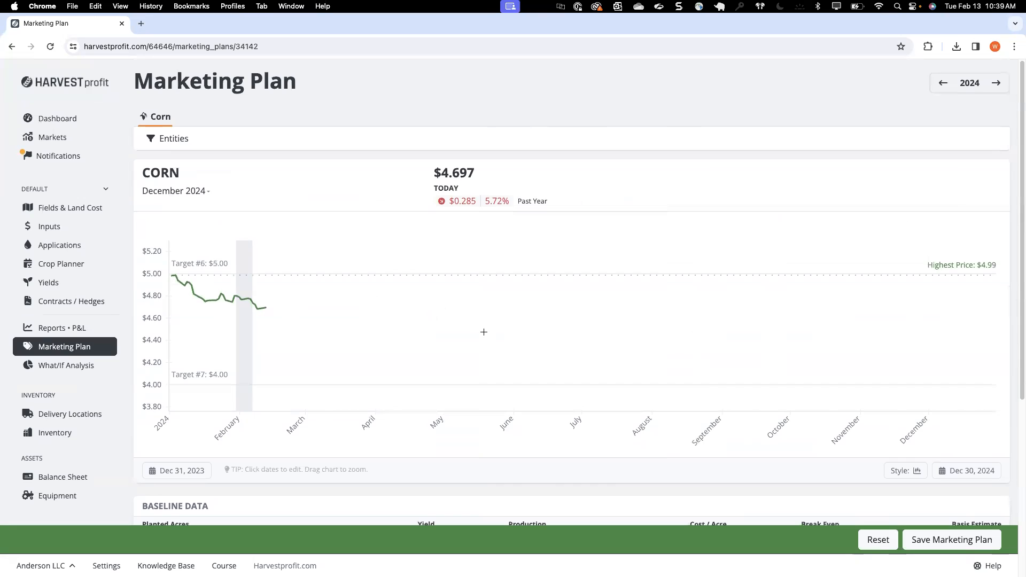
{"action": "scroll", "coordinate": [483, 332], "scroll_direction": "down", "scroll_amount": 6}
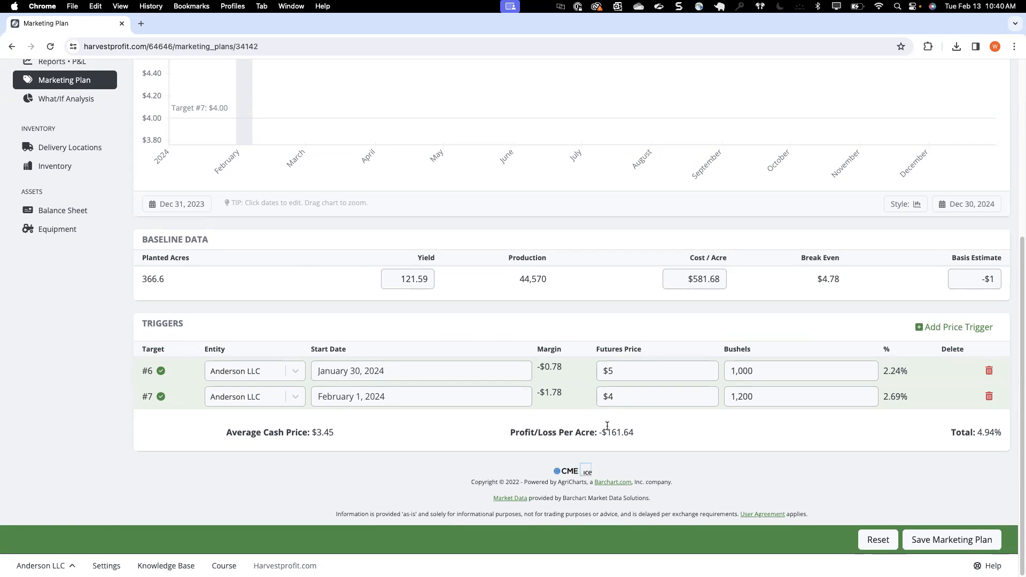
{"action": "scroll", "coordinate": [607, 426], "scroll_direction": "up", "scroll_amount": 5}
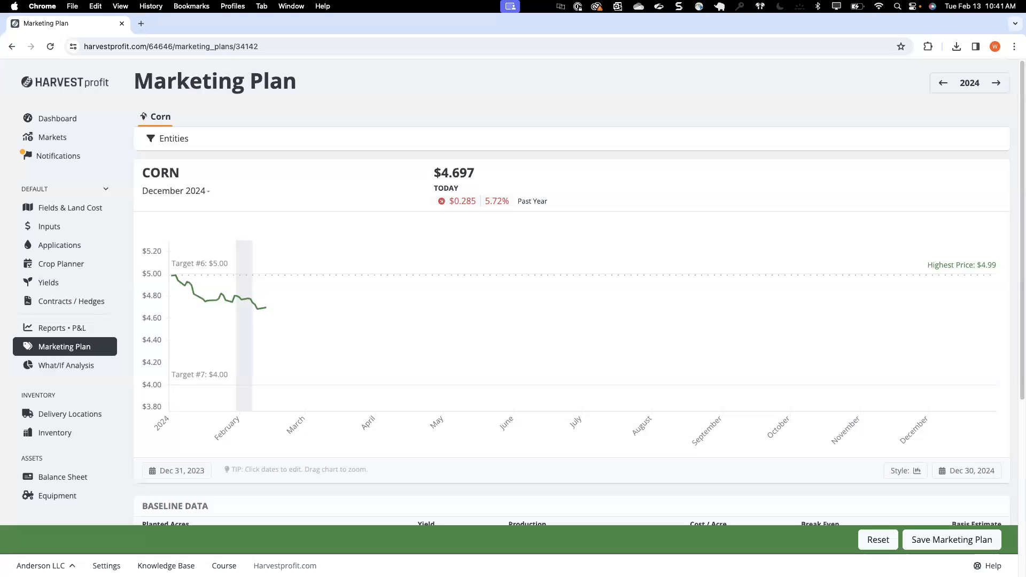
{"action": "left_click", "coordinate": [63, 323]}
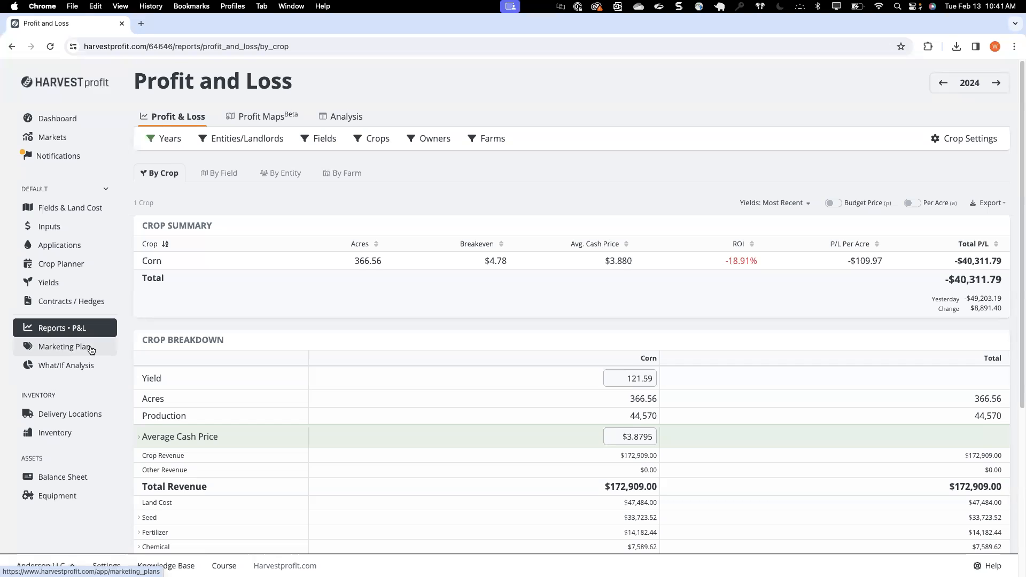
Step: Look over the futures prices on the dashboard and the markets page, and the list of marketing notifications
{"action": "left_click", "coordinate": [69, 119]}
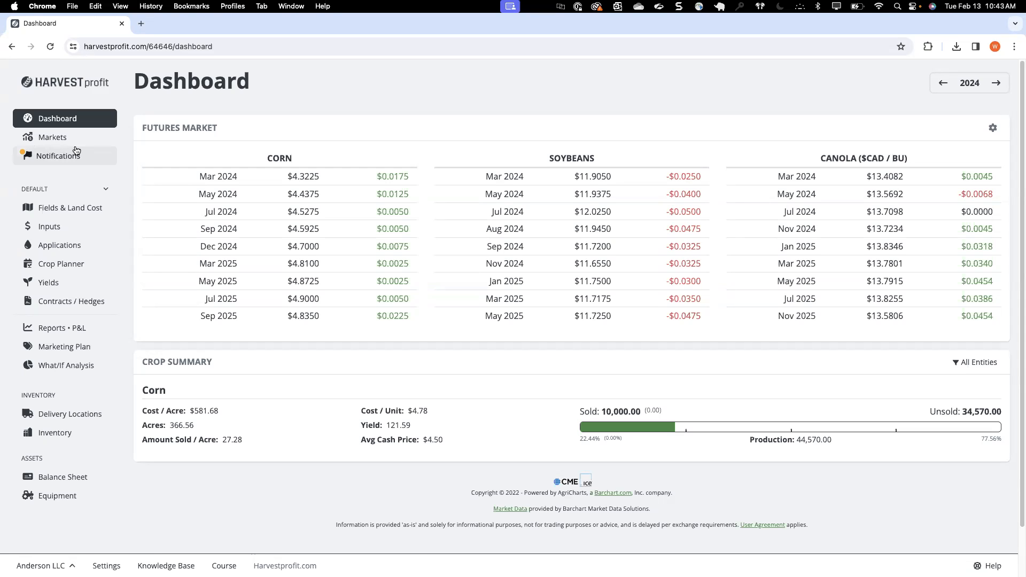
{"action": "left_click", "coordinate": [65, 140]}
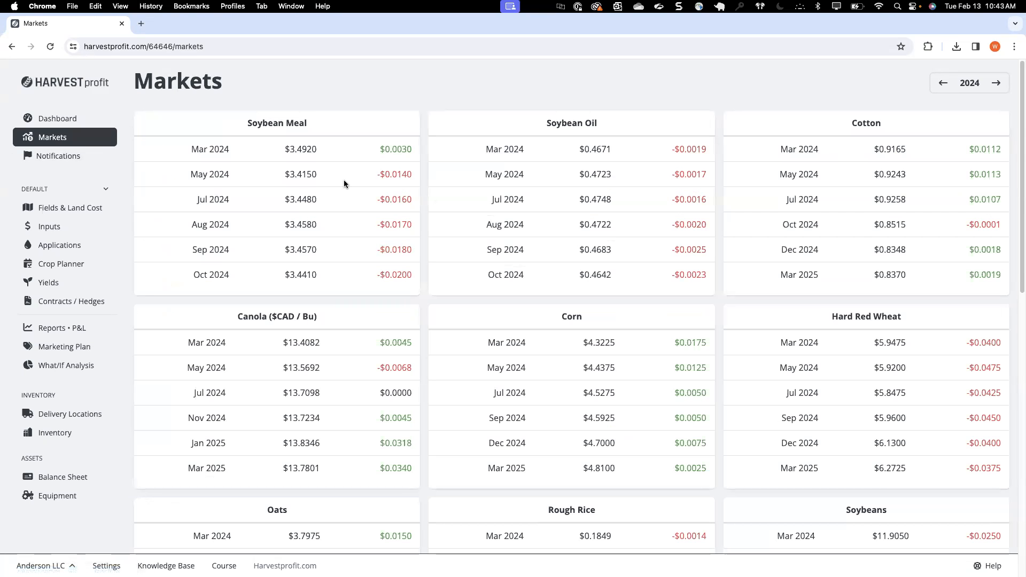
{"action": "scroll", "coordinate": [344, 181], "scroll_direction": "down", "scroll_amount": 3}
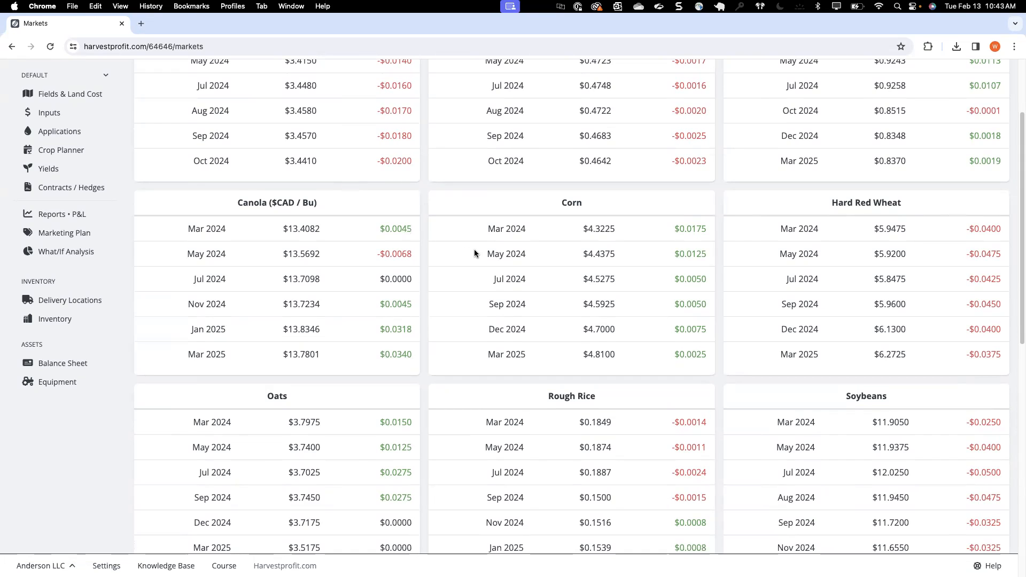
{"action": "scroll", "coordinate": [473, 249], "scroll_direction": "down", "scroll_amount": 3}
{"action": "scroll", "coordinate": [474, 249], "scroll_direction": "up", "scroll_amount": 4}
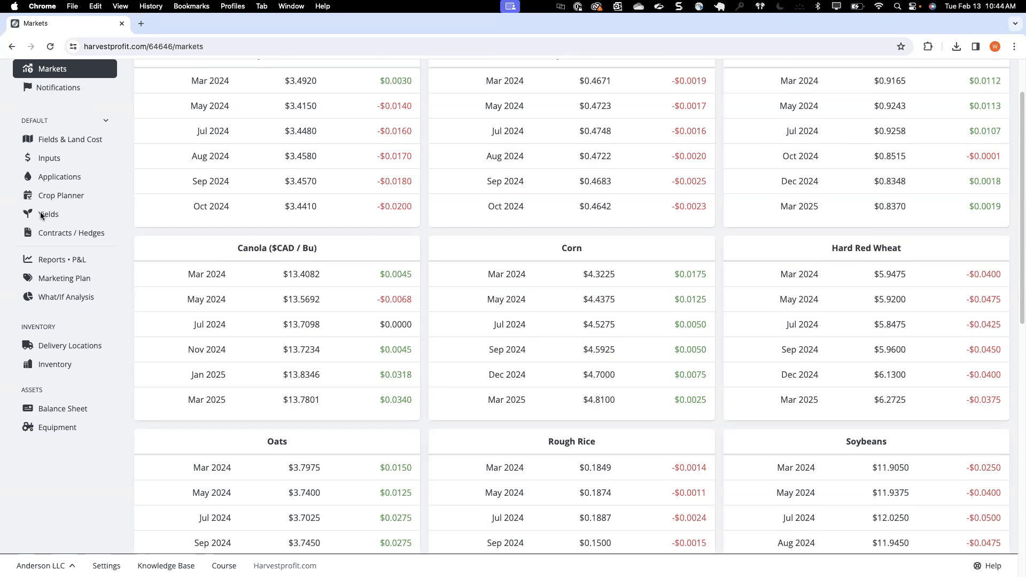
{"action": "left_click", "coordinate": [67, 173]}
{"action": "left_click", "coordinate": [58, 157]}
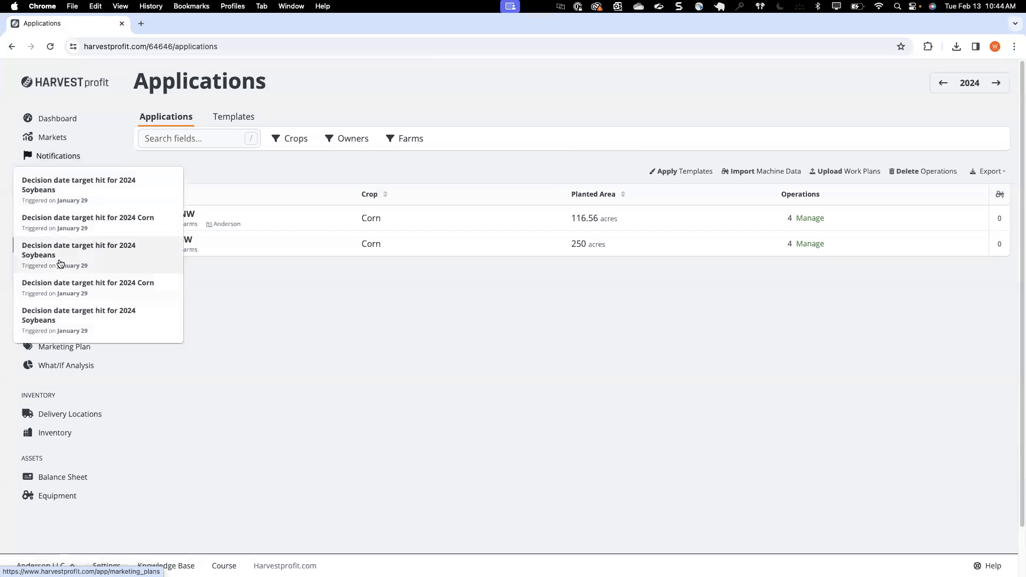
Step: Look over the applied fertilizer and seed inputs and return to the profit and loss by crop
{"action": "left_click", "coordinate": [84, 229]}
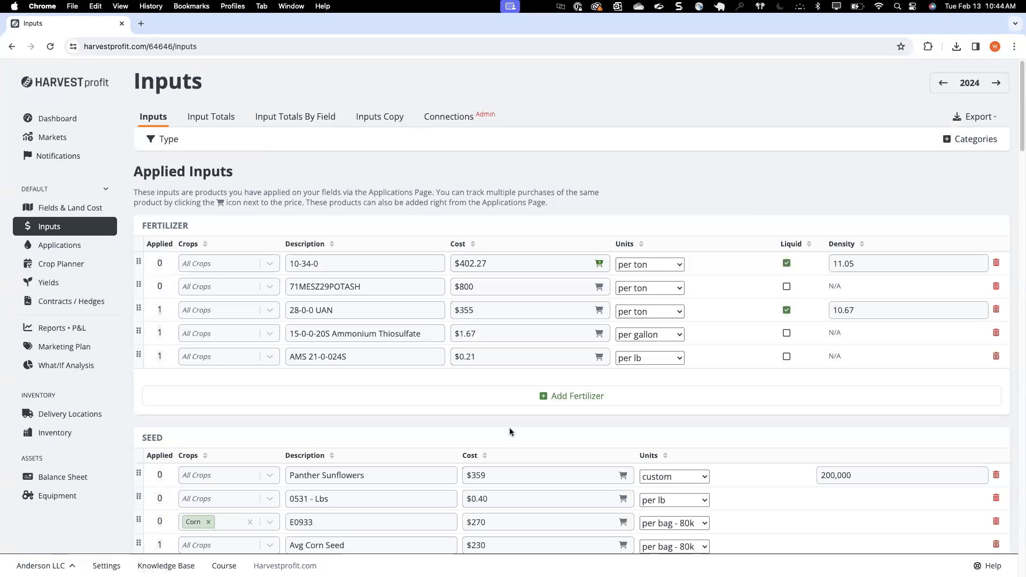
{"action": "scroll", "coordinate": [687, 432], "scroll_direction": "down", "scroll_amount": 1}
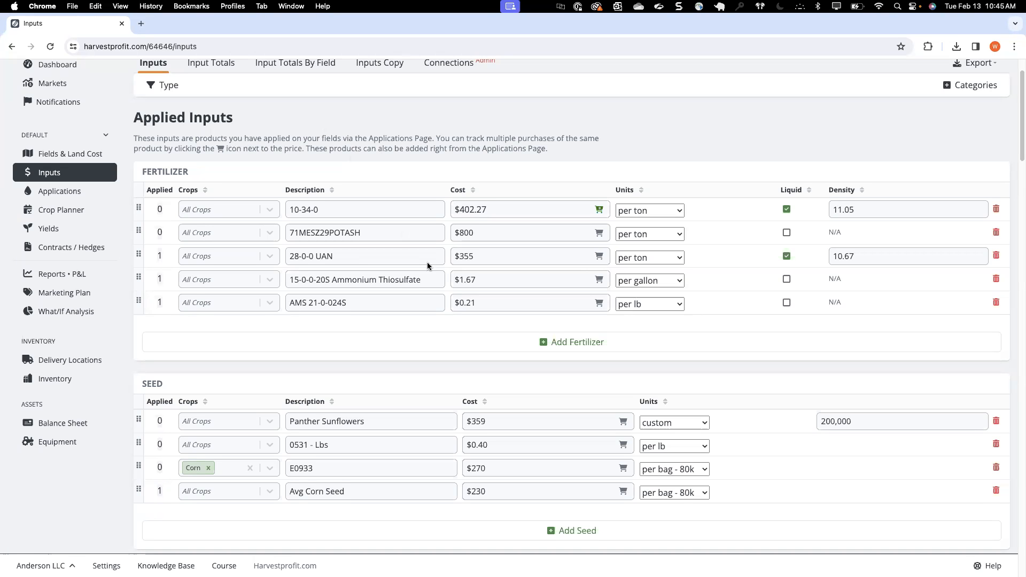
{"action": "scroll", "coordinate": [428, 265], "scroll_direction": "down", "scroll_amount": 3}
{"action": "scroll", "coordinate": [428, 265], "scroll_direction": "up", "scroll_amount": 5}
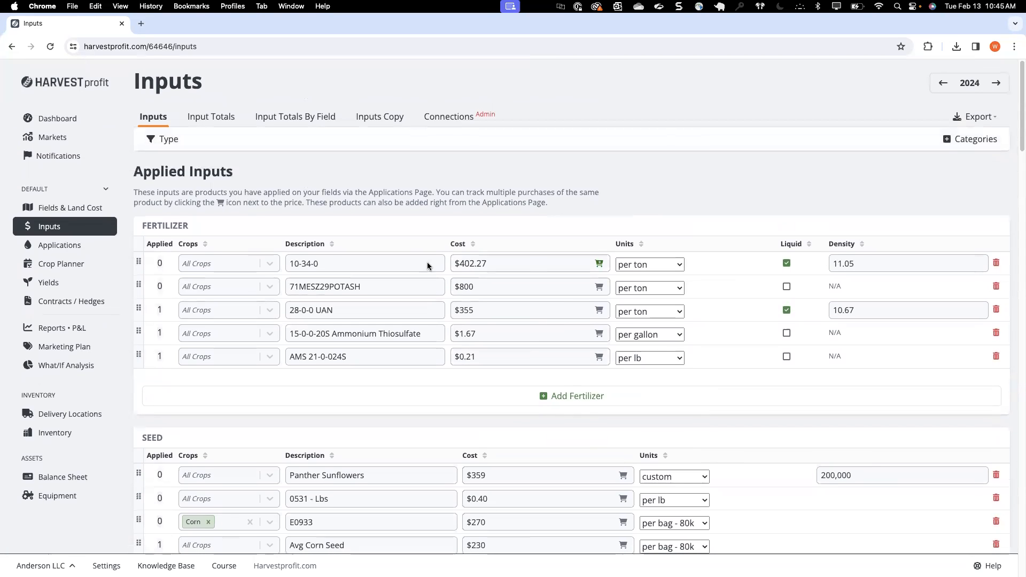
{"action": "scroll", "coordinate": [242, 186], "scroll_direction": "down", "scroll_amount": 1}
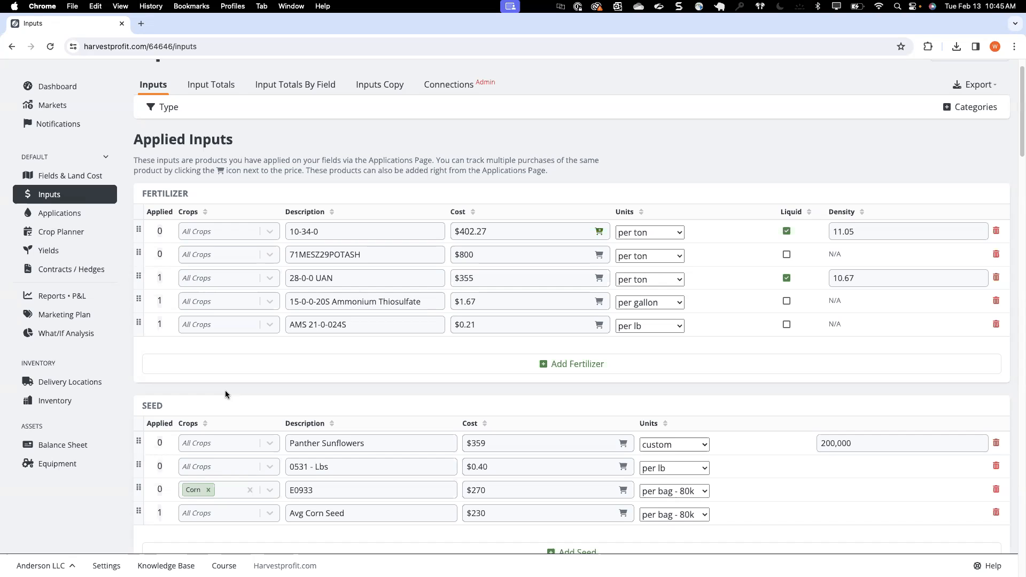
{"action": "left_click", "coordinate": [74, 296]}
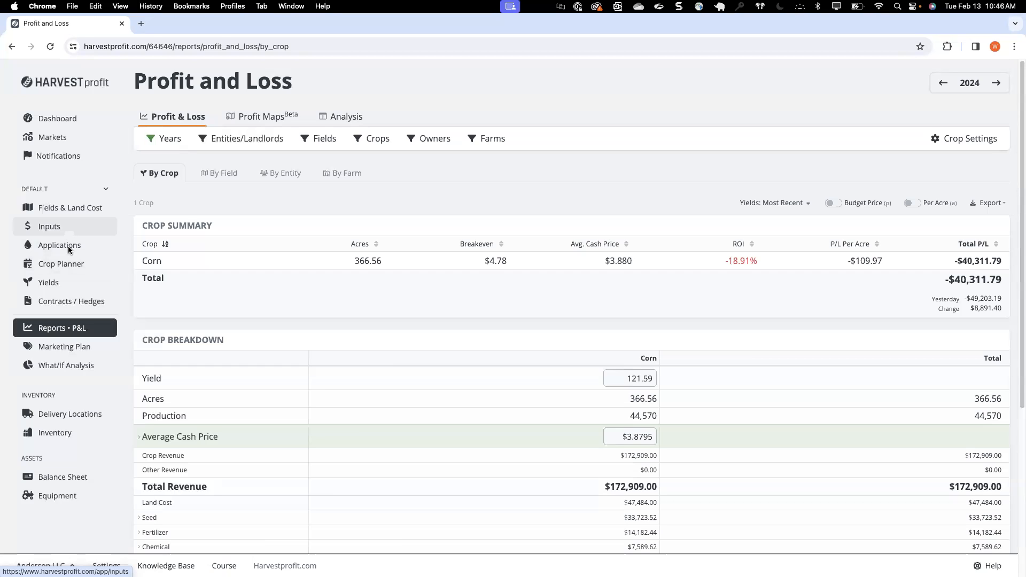
Step: Try to add a custom input category named Irrigation Cost, and reload the inputs page without saving
{"action": "left_click", "coordinate": [72, 231]}
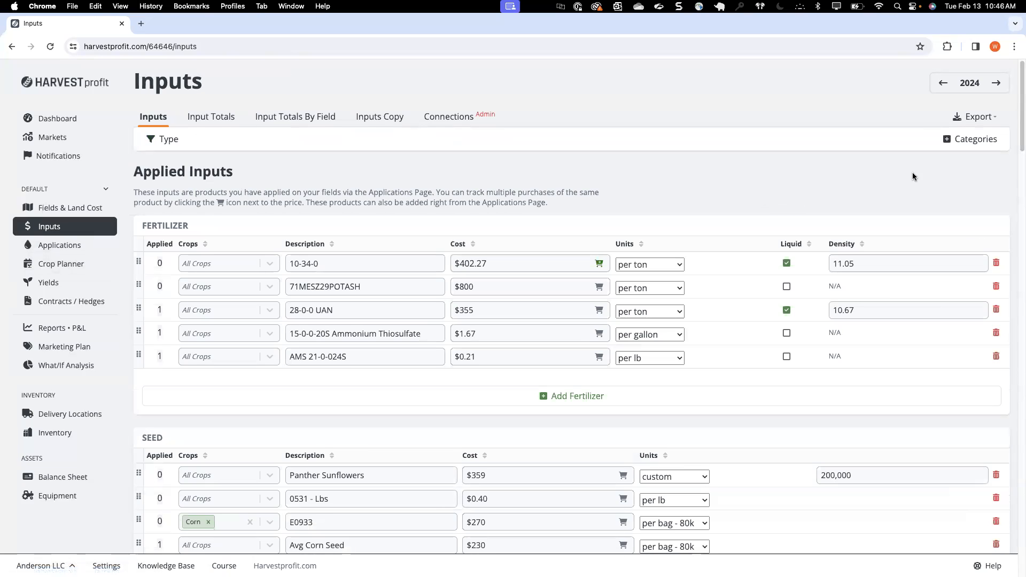
{"action": "left_click", "coordinate": [969, 139]}
{"action": "left_click", "coordinate": [890, 310]}
{"action": "triple_click", "coordinate": [887, 309]}
{"action": "type", "text": "Irrigation Cost"}
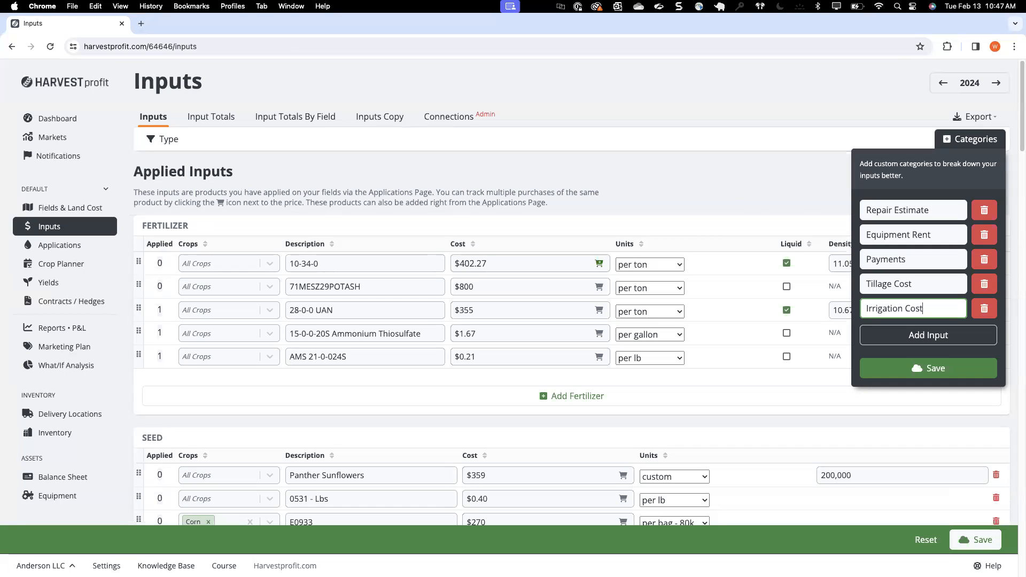
{"action": "left_click", "coordinate": [127, 159]}
{"action": "left_click", "coordinate": [63, 230]}
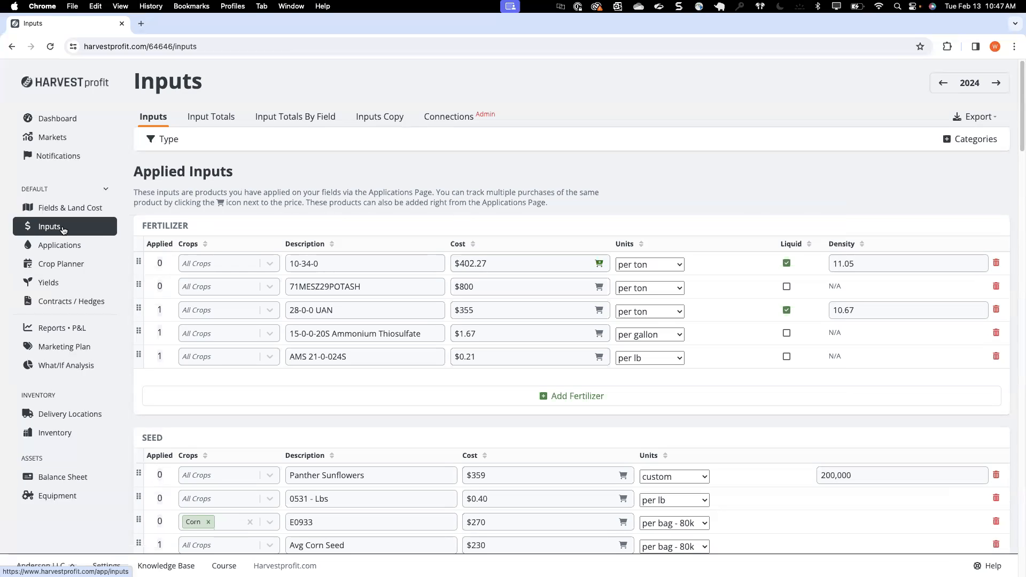
Step: Look through the inputs page down to the overhead categories such as equipment rent, payments and tillage cost
{"action": "scroll", "coordinate": [412, 141], "scroll_direction": "down", "scroll_amount": 4}
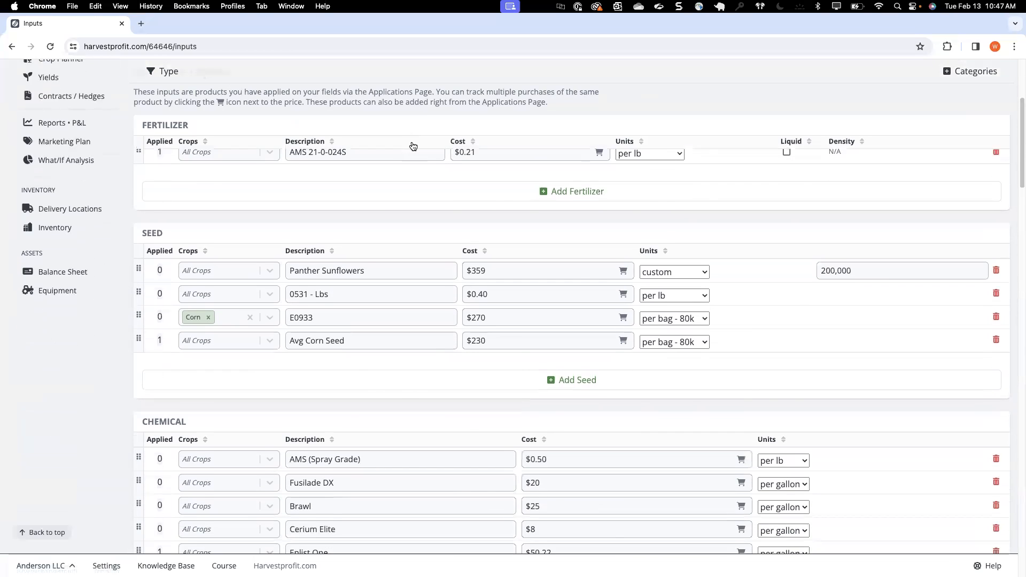
{"action": "scroll", "coordinate": [412, 145], "scroll_direction": "down", "scroll_amount": 20}
{"action": "scroll", "coordinate": [413, 155], "scroll_direction": "down", "scroll_amount": 3}
{"action": "scroll", "coordinate": [413, 155], "scroll_direction": "up", "scroll_amount": 5}
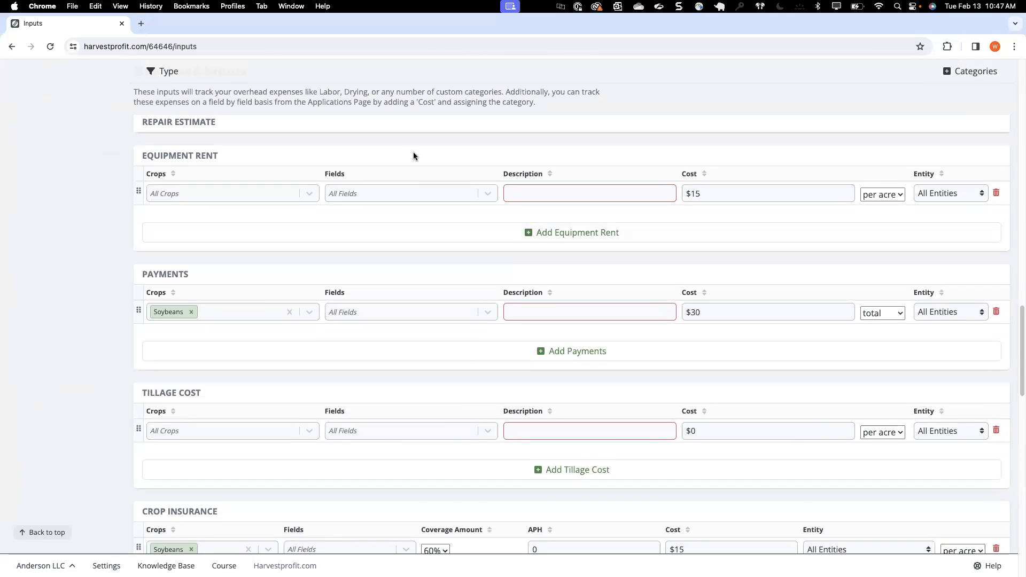
Step: Fill in the payments/depreciation entry with the description 8R and a cost of $35,000
{"action": "scroll", "coordinate": [413, 156], "scroll_direction": "down", "scroll_amount": 8}
{"action": "scroll", "coordinate": [413, 155], "scroll_direction": "down", "scroll_amount": 8}
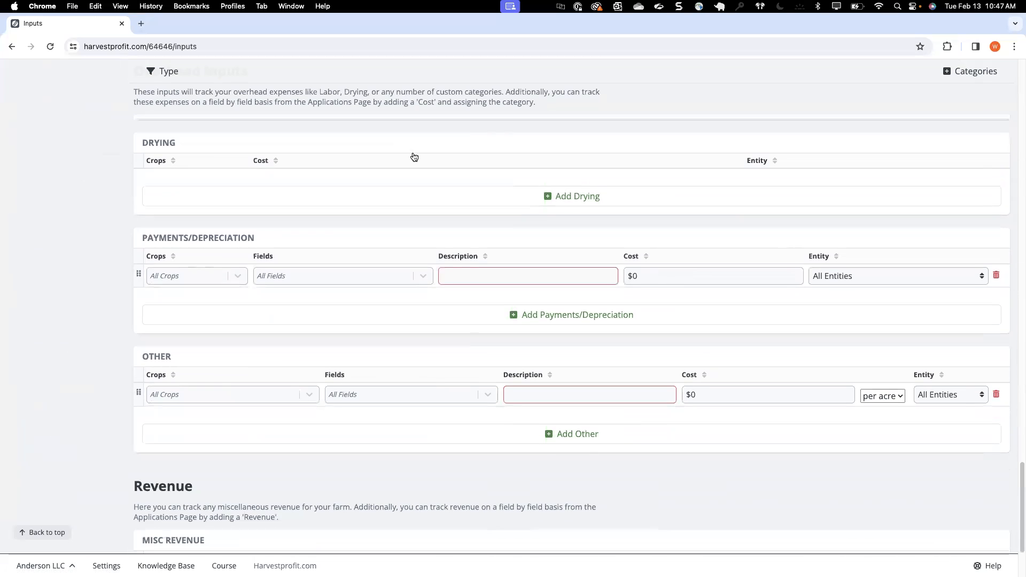
{"action": "left_click", "coordinate": [475, 276]}
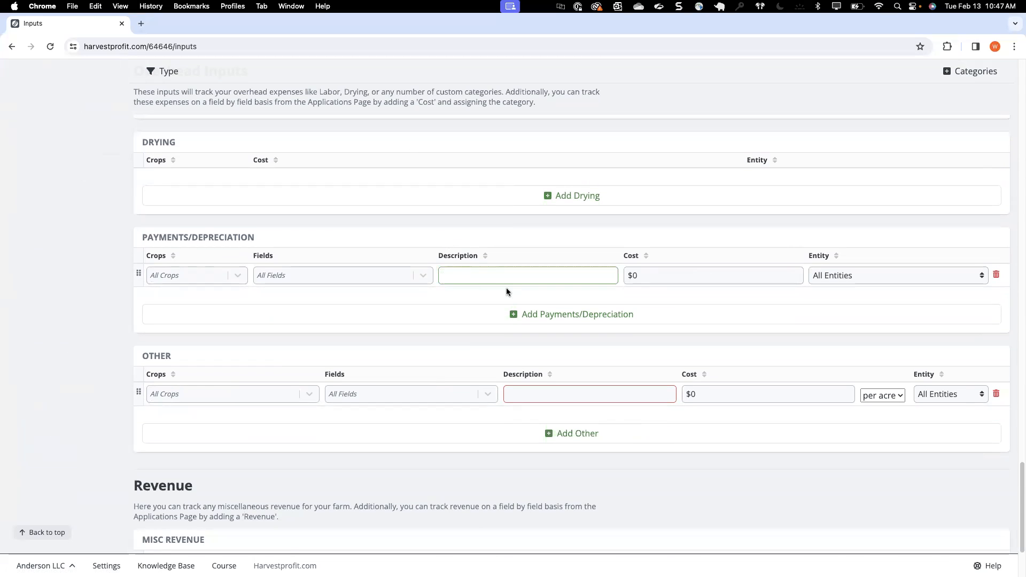
{"action": "type", "text": "8r"}
{"action": "left_click", "coordinate": [670, 274]}
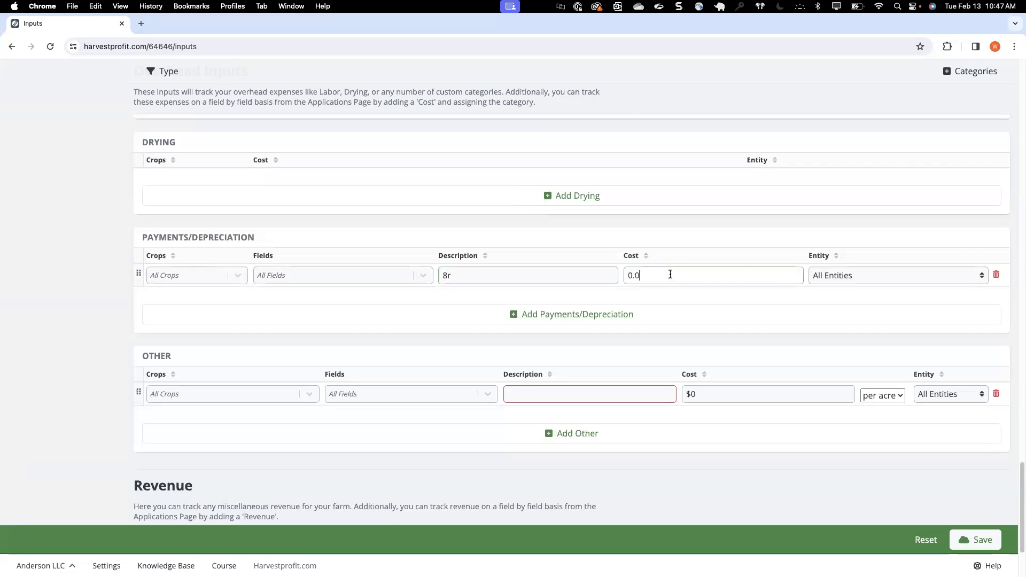
{"action": "double_click", "coordinate": [670, 275]}
{"action": "type", "text": "35000"}
{"action": "left_click", "coordinate": [668, 257]}
{"action": "left_click", "coordinate": [497, 273]}
{"action": "key", "text": "BackSpace"}
{"action": "type", "text": "R"}
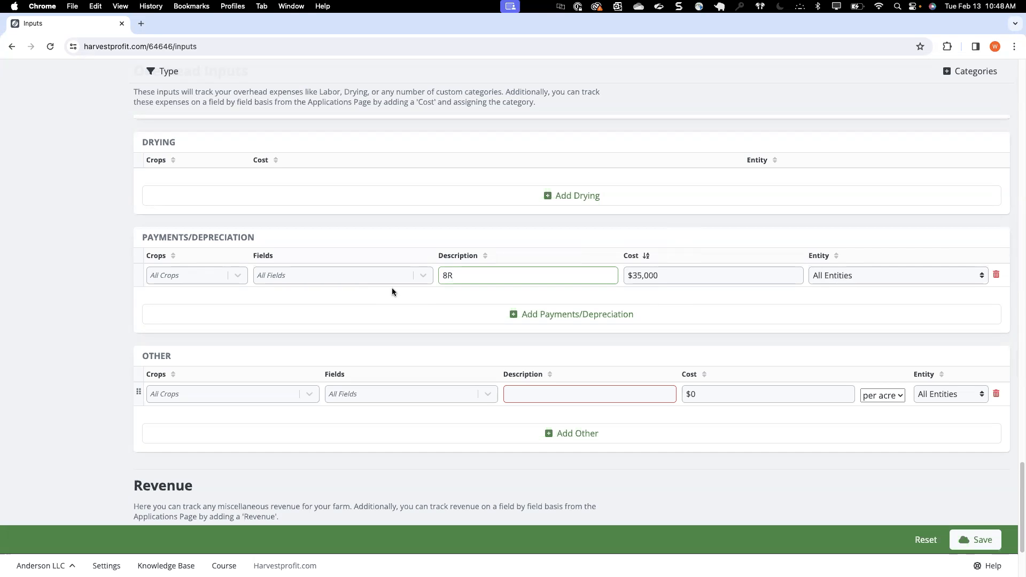
Step: Add a second payments/depreciation row and view the crops it can be assigned to
{"action": "left_click", "coordinate": [414, 315]}
{"action": "left_click", "coordinate": [491, 278]}
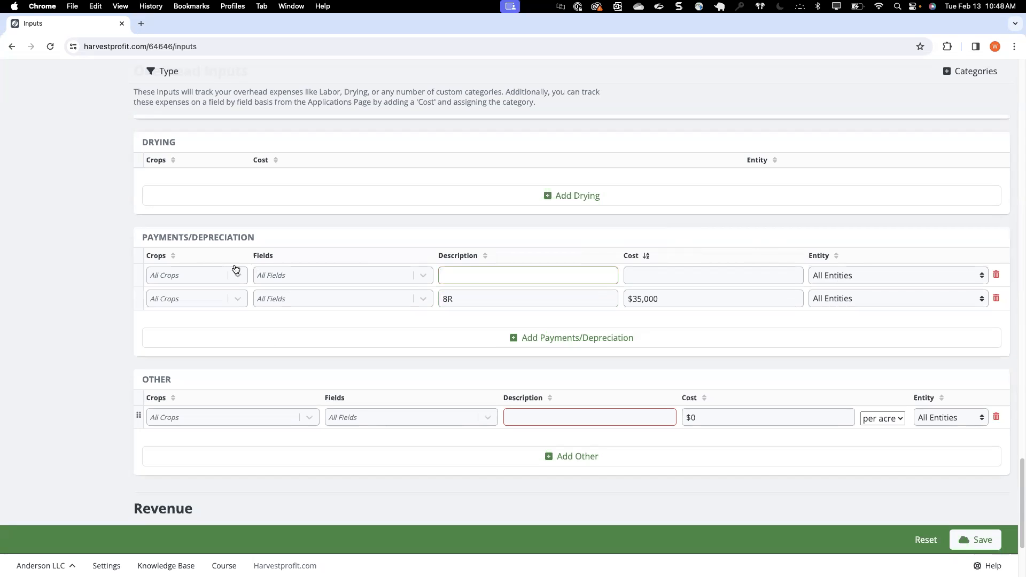
{"action": "left_click", "coordinate": [204, 274]}
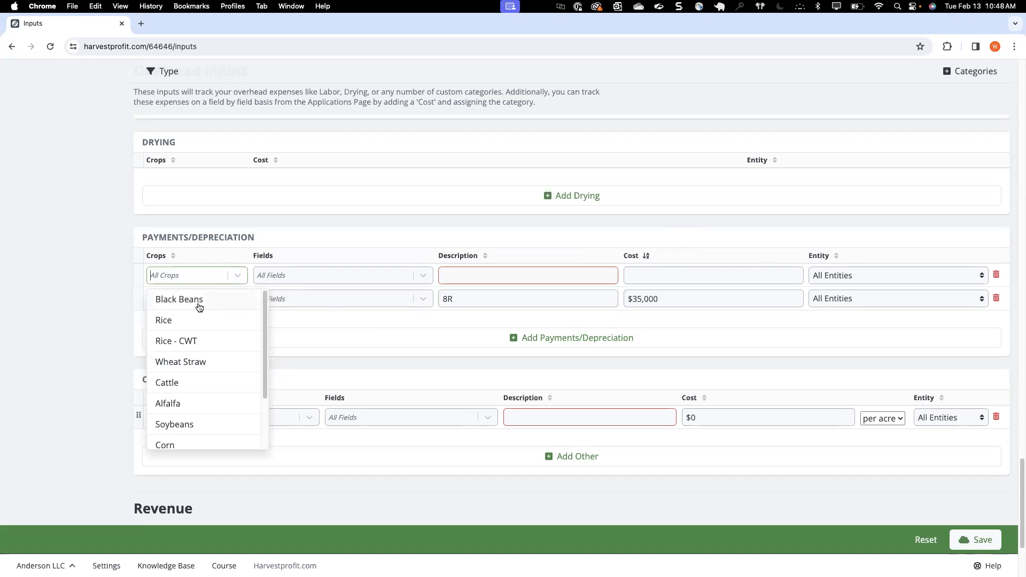
{"action": "left_click", "coordinate": [289, 247]}
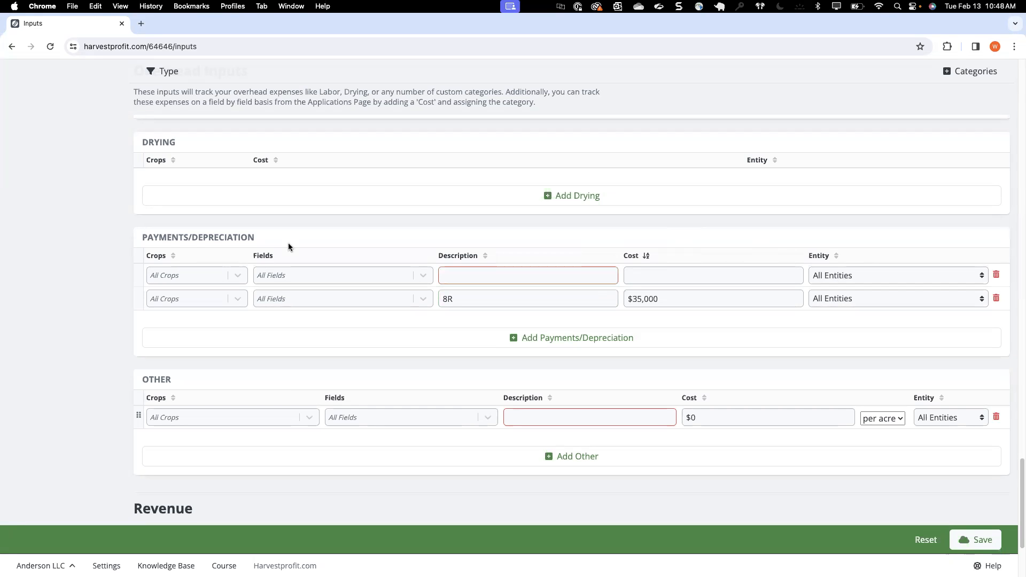
Step: Go to the field applications and view the export formats, first without a selection and then with the Bucks SW field selected
{"action": "scroll", "coordinate": [248, 243], "scroll_direction": "up", "scroll_amount": 3}
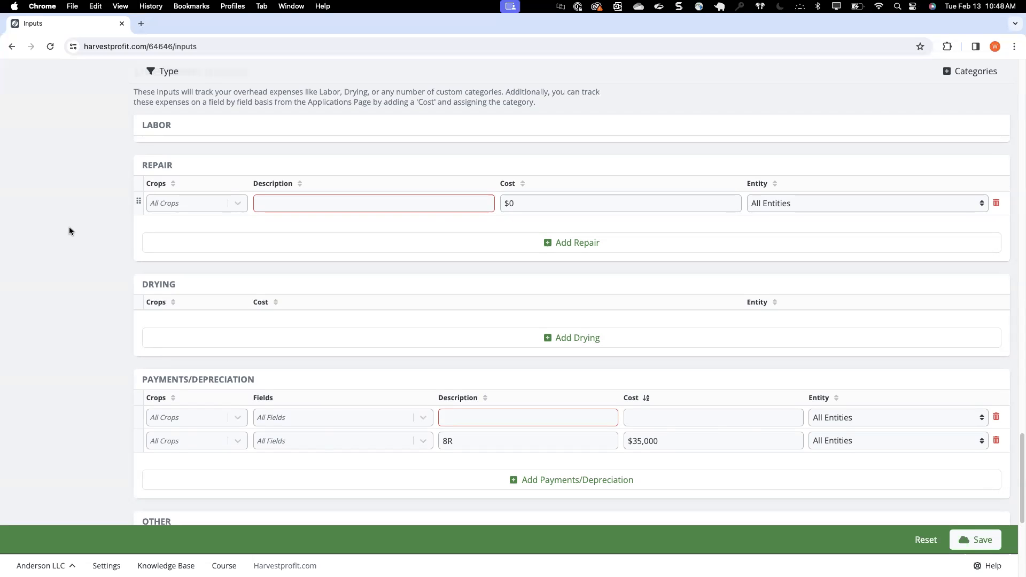
{"action": "scroll", "coordinate": [69, 227], "scroll_direction": "up", "scroll_amount": 20}
{"action": "left_click", "coordinate": [71, 245]}
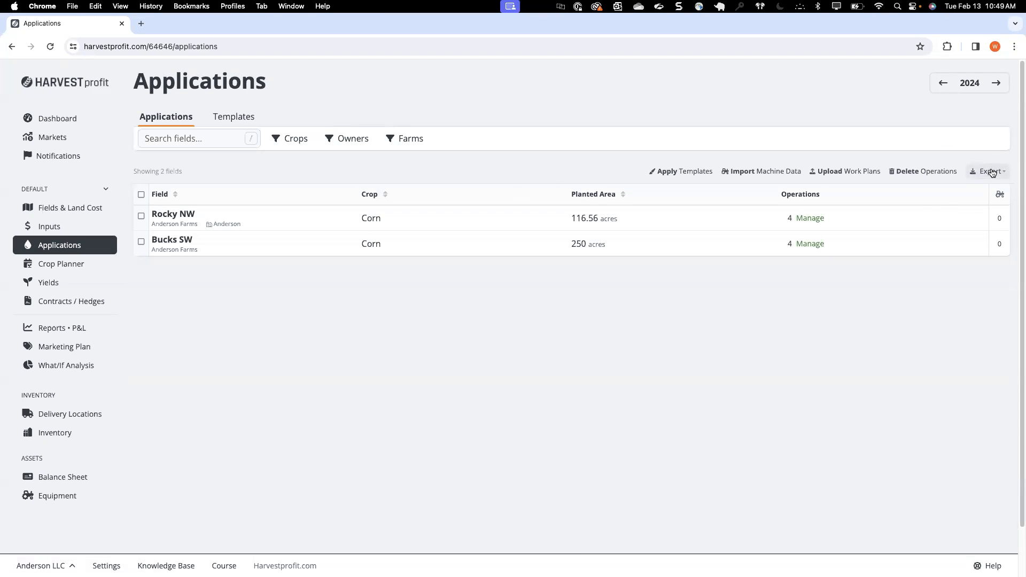
{"action": "left_click", "coordinate": [991, 171]}
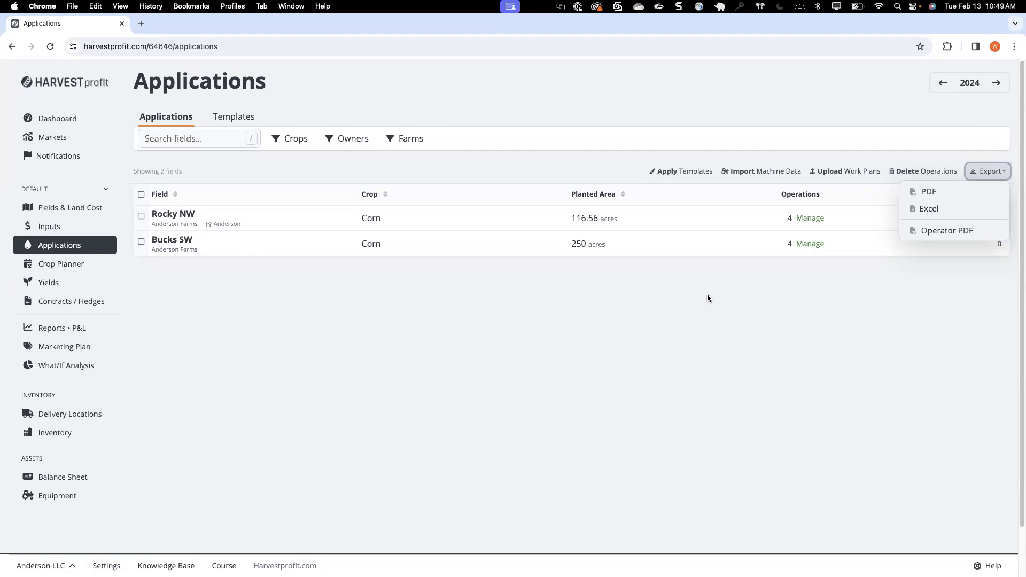
{"action": "left_click", "coordinate": [141, 242]}
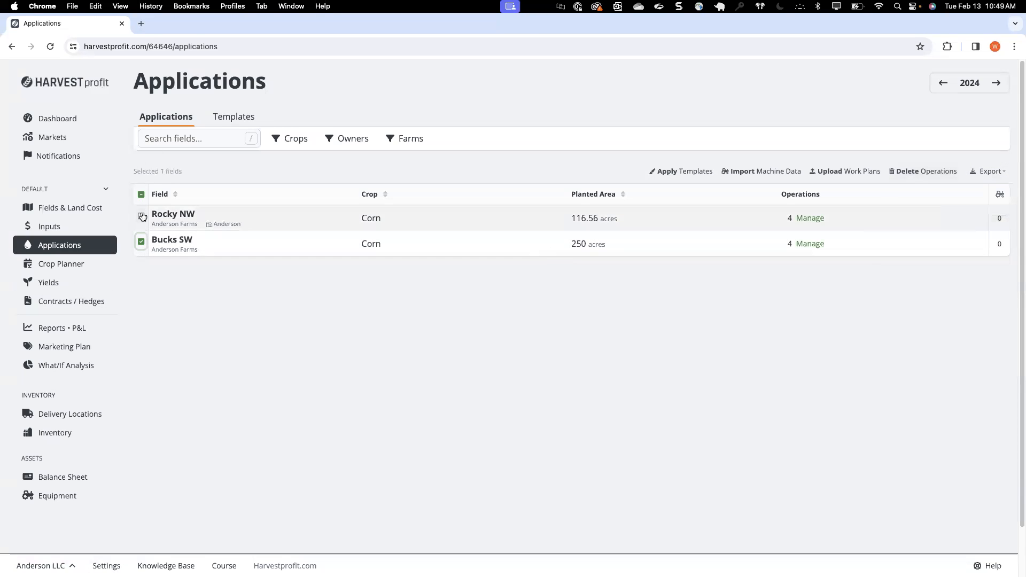
{"action": "left_click", "coordinate": [989, 171]}
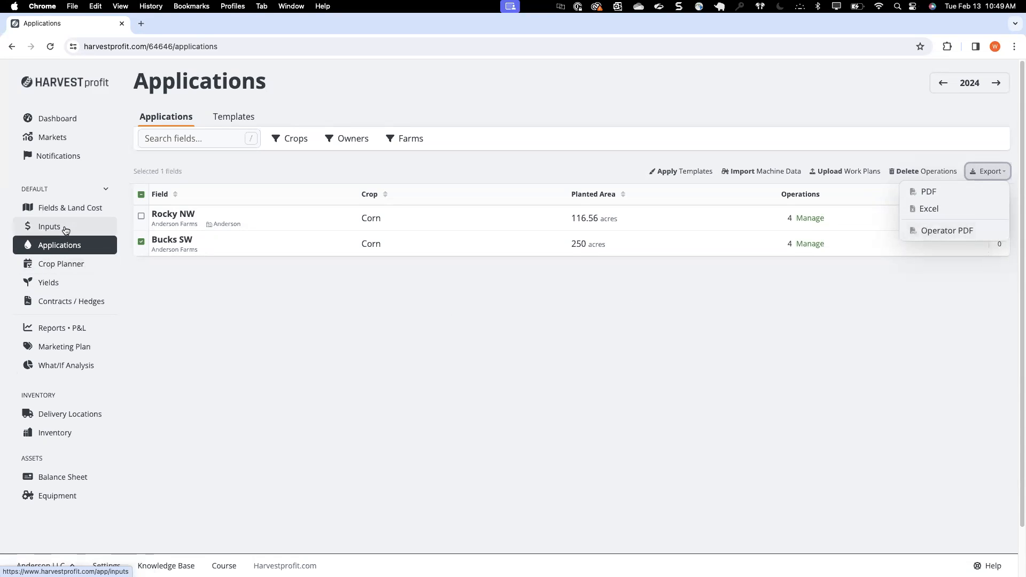
Step: Return to the inputs and look through the chemical products and the overhead categories from repair estimate to payments/depreciation
{"action": "left_click", "coordinate": [65, 229]}
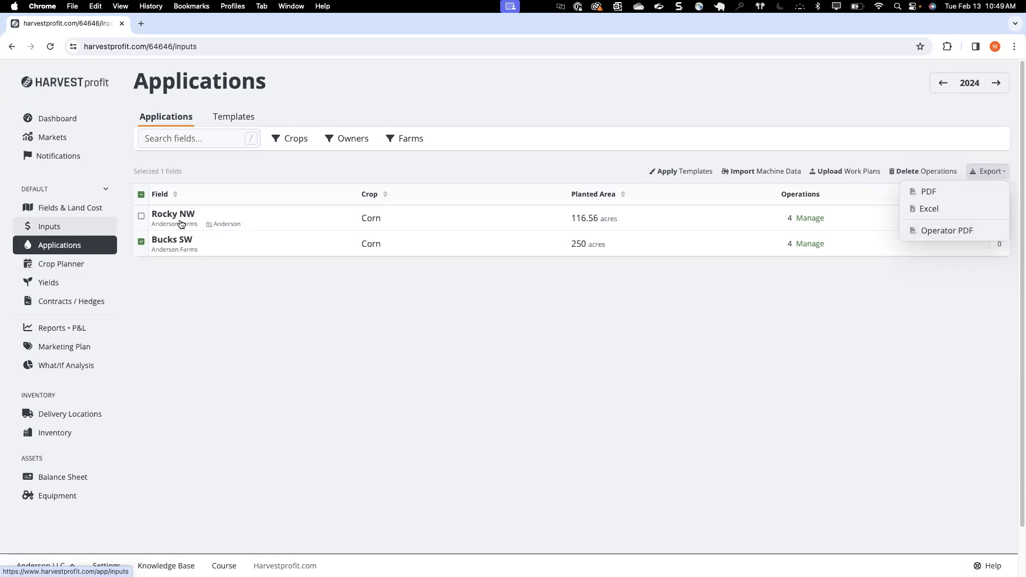
{"action": "scroll", "coordinate": [279, 286], "scroll_direction": "down", "scroll_amount": 20}
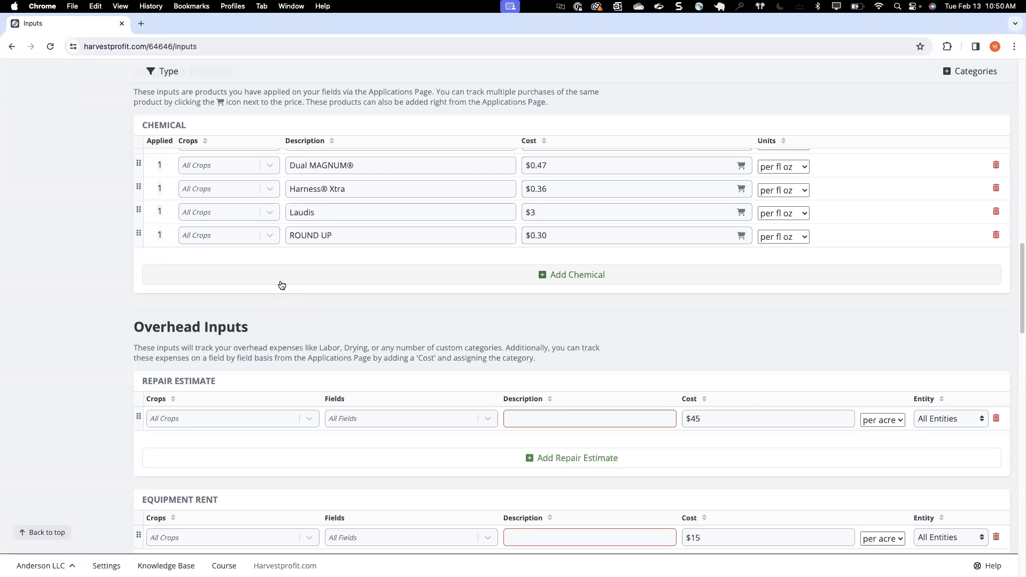
{"action": "scroll", "coordinate": [386, 382], "scroll_direction": "down", "scroll_amount": 10}
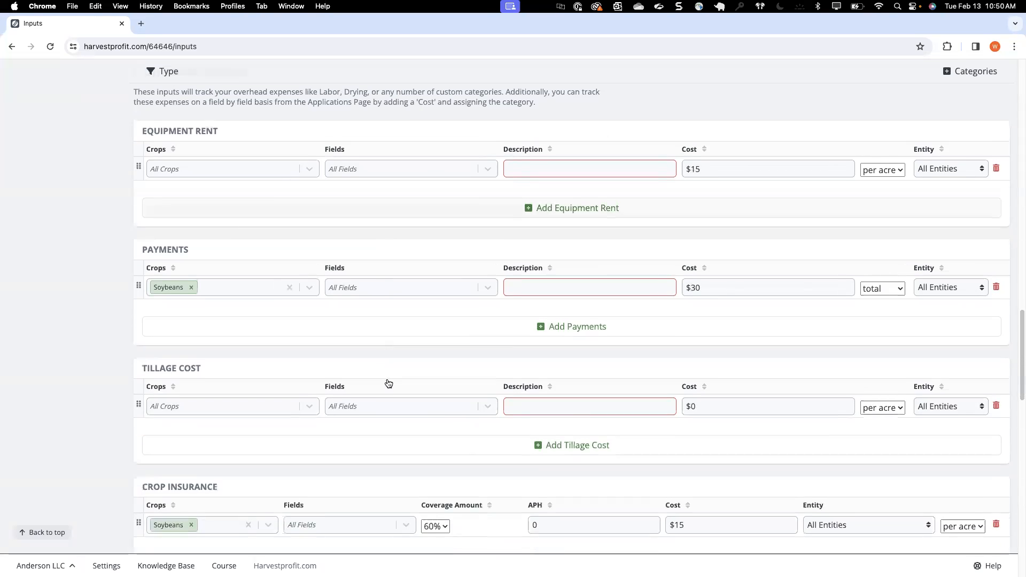
{"action": "scroll", "coordinate": [386, 382], "scroll_direction": "down", "scroll_amount": 6}
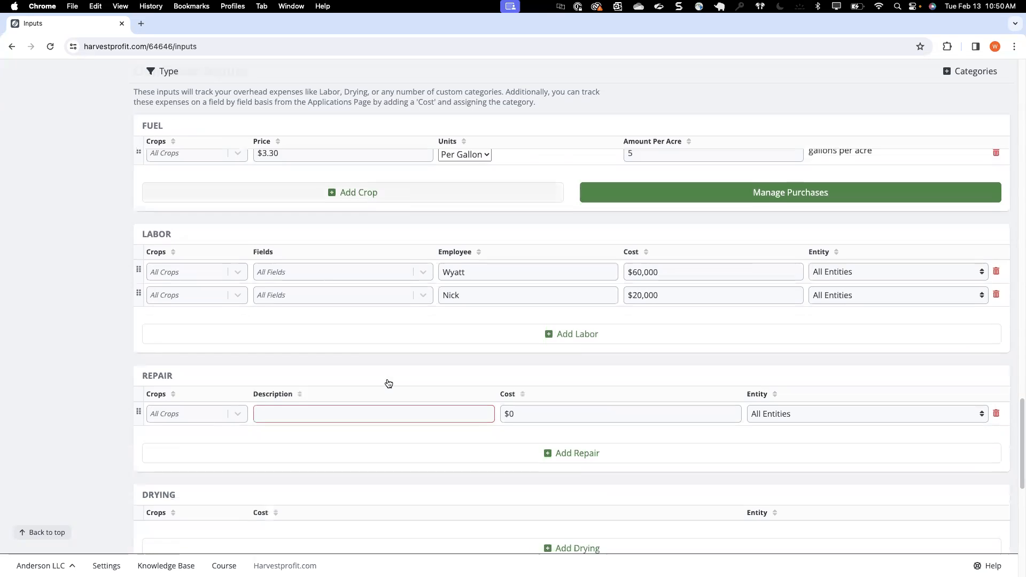
{"action": "scroll", "coordinate": [387, 382], "scroll_direction": "down", "scroll_amount": 5}
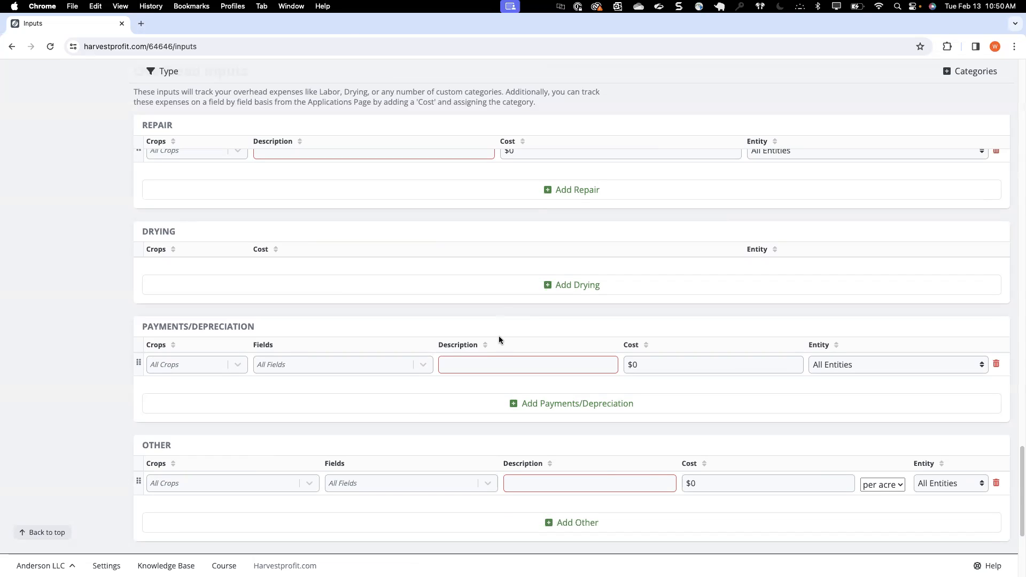
{"action": "left_click", "coordinate": [470, 364]}
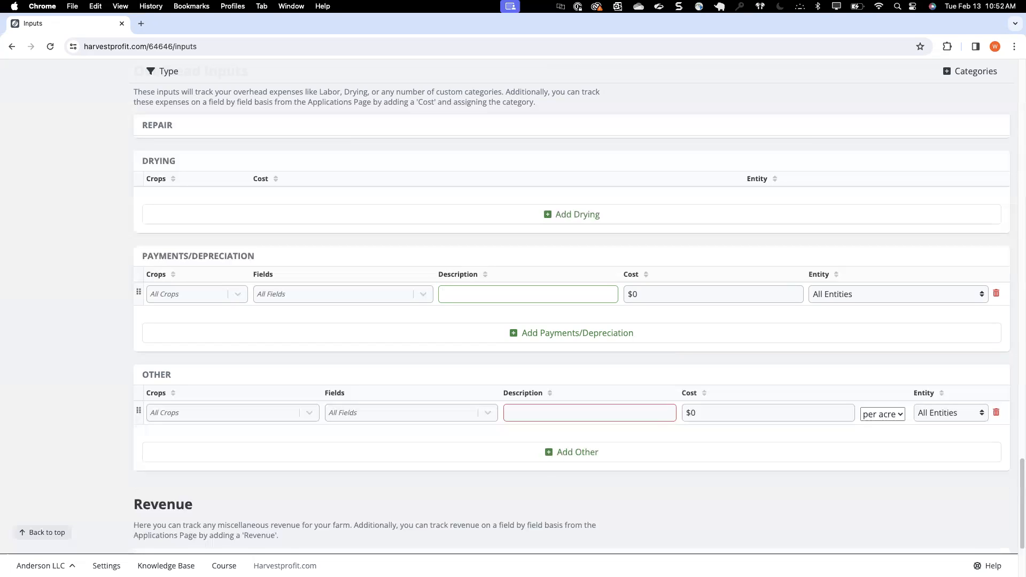
{"action": "scroll", "coordinate": [245, 321], "scroll_direction": "up", "scroll_amount": 20}
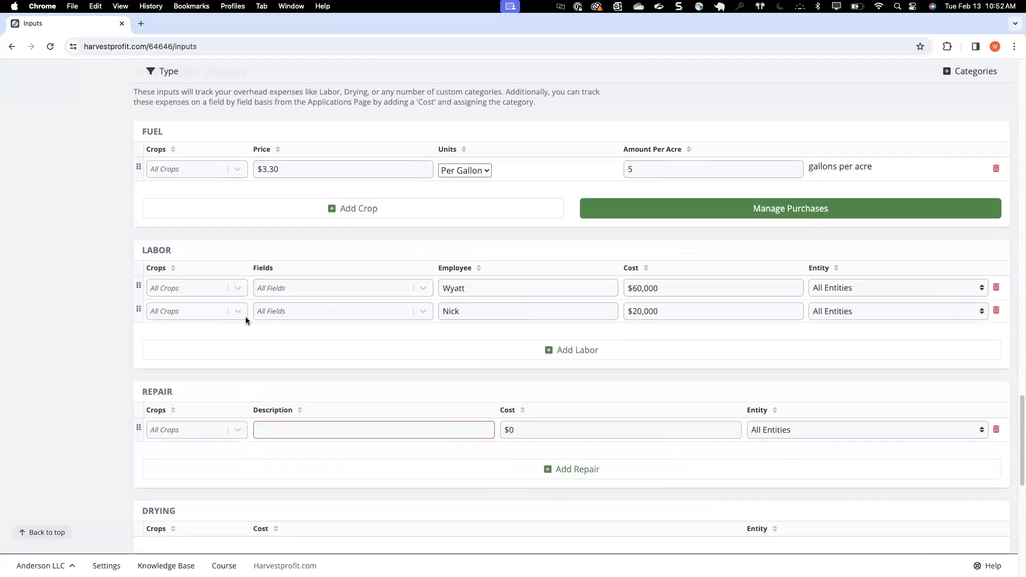
{"action": "scroll", "coordinate": [463, 243], "scroll_direction": "down", "scroll_amount": 4}
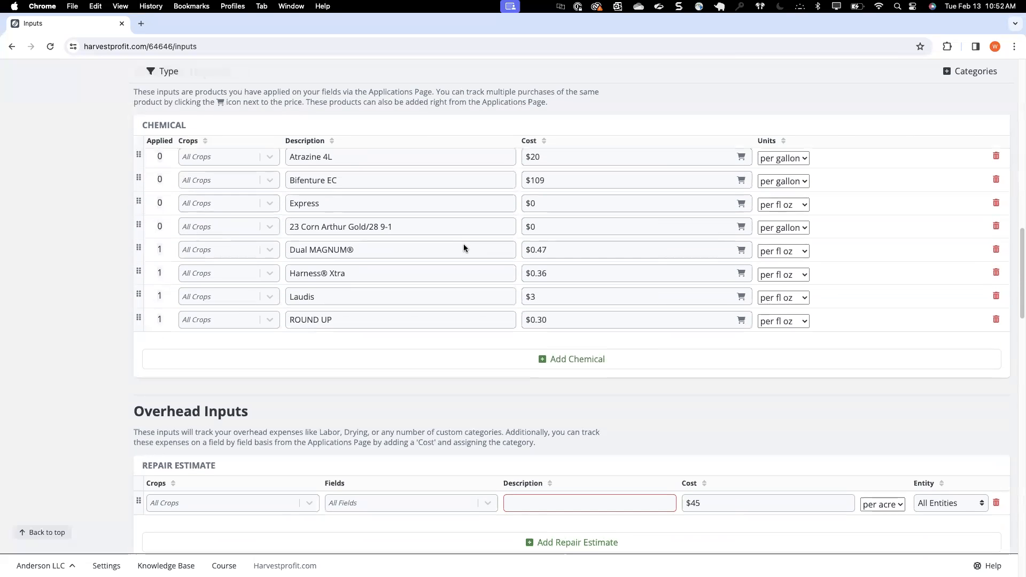
{"action": "scroll", "coordinate": [241, 427], "scroll_direction": "down", "scroll_amount": 2}
{"action": "scroll", "coordinate": [240, 428], "scroll_direction": "down", "scroll_amount": 1}
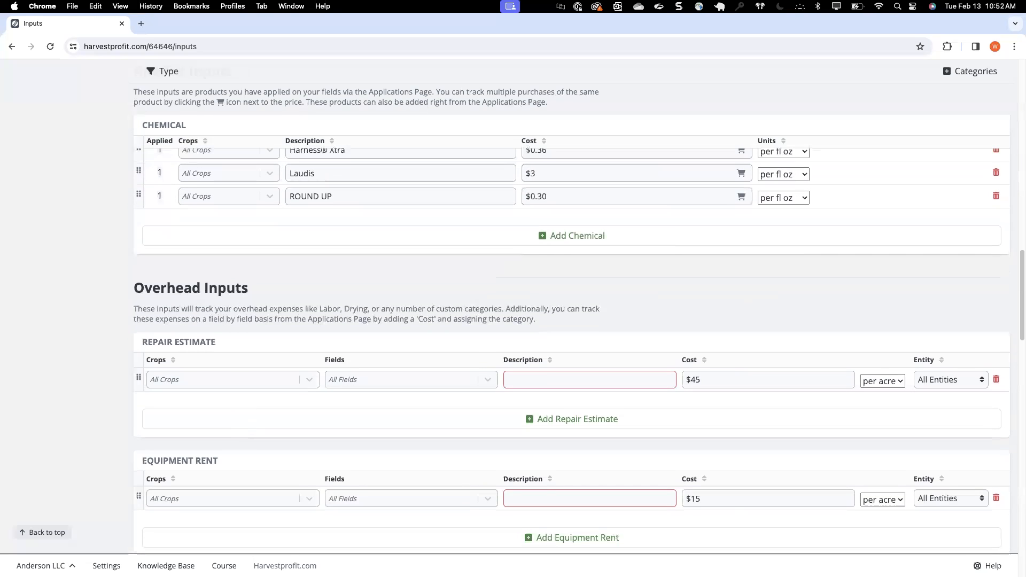
Step: In the input settings, move Tillage Cost to the head of the overhead inputs, place Crop Insurance above it, and save the order
{"action": "left_click", "coordinate": [106, 566]}
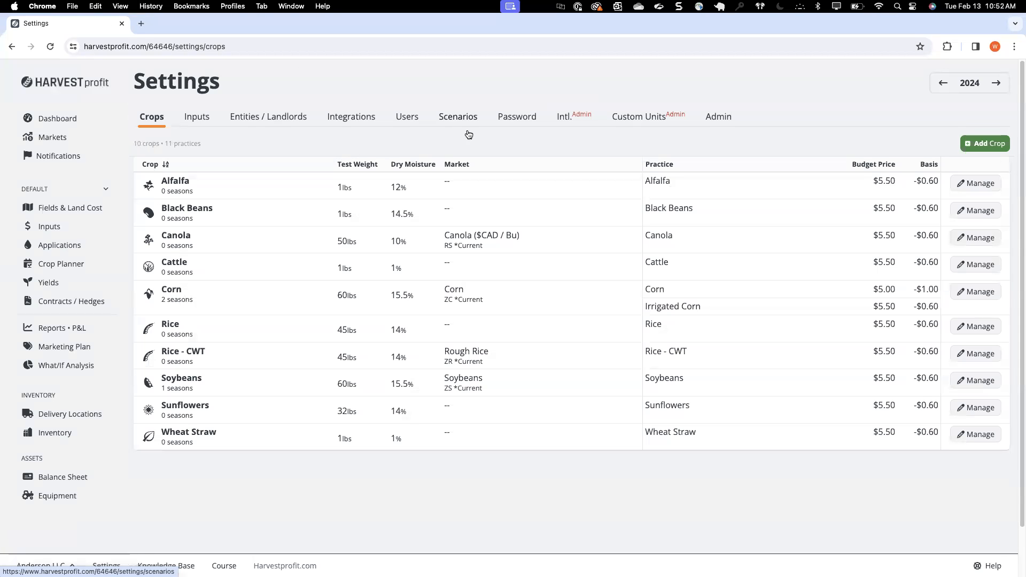
{"action": "left_click", "coordinate": [197, 120]}
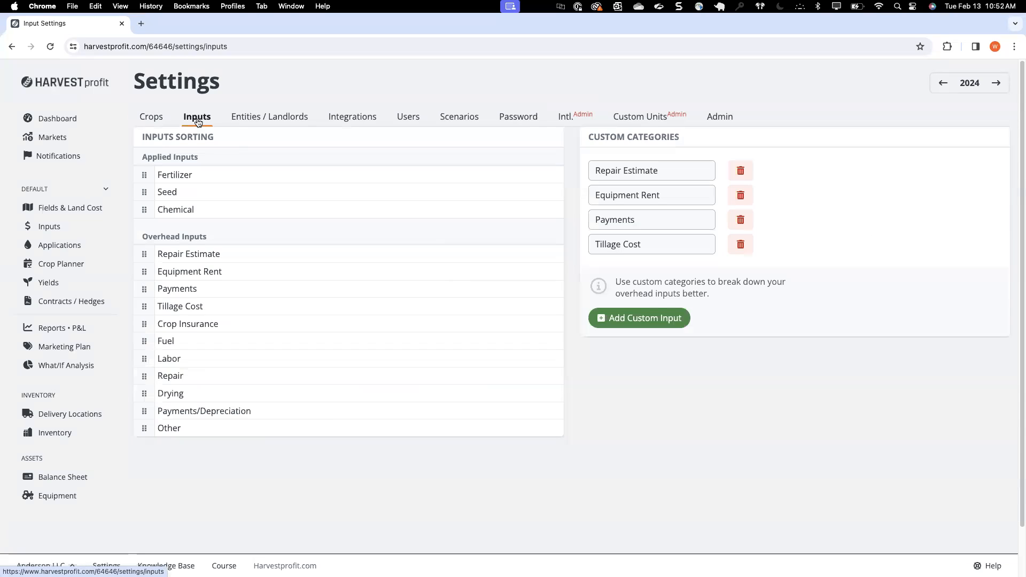
{"action": "left_click", "coordinate": [665, 174]}
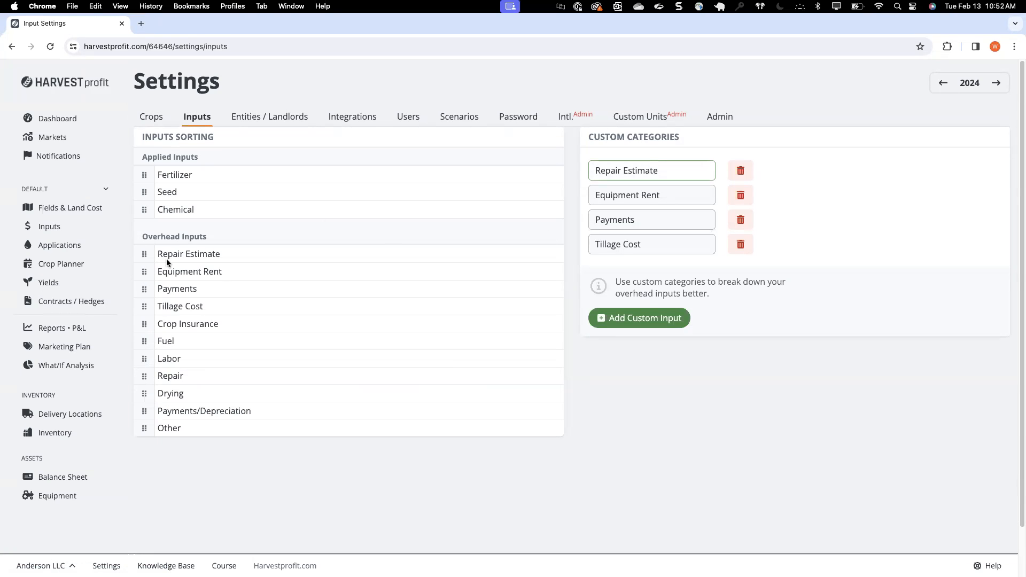
{"action": "left_click_drag", "start_coordinate": [146, 307], "coordinate": [141, 253]}
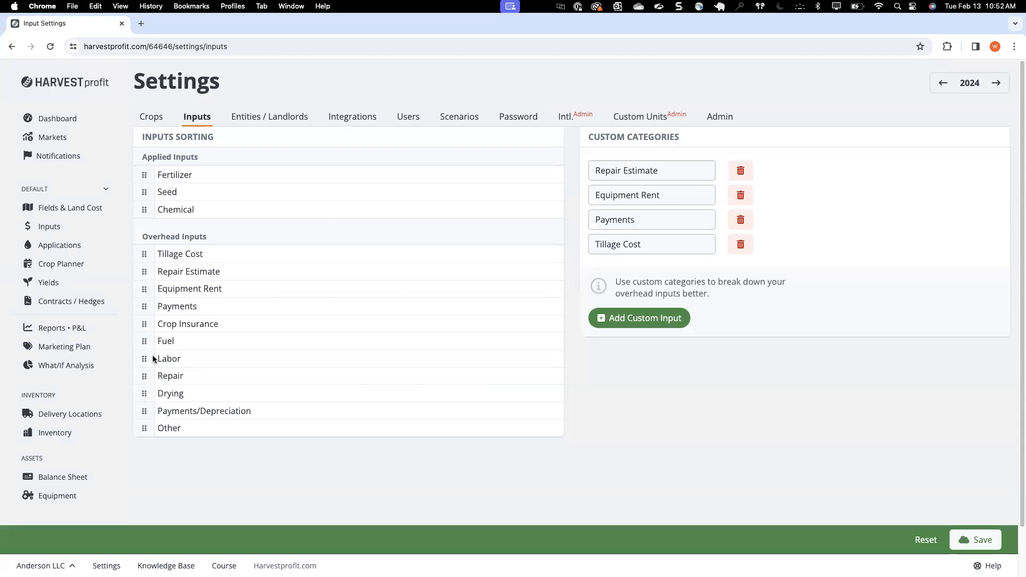
{"action": "left_click_drag", "start_coordinate": [144, 324], "coordinate": [142, 254]}
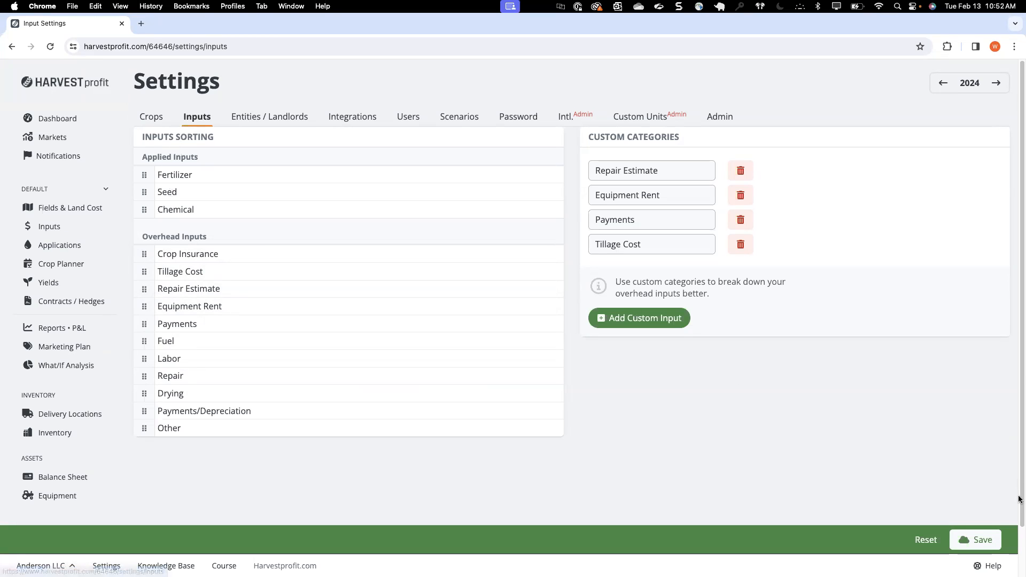
{"action": "left_click", "coordinate": [994, 539]}
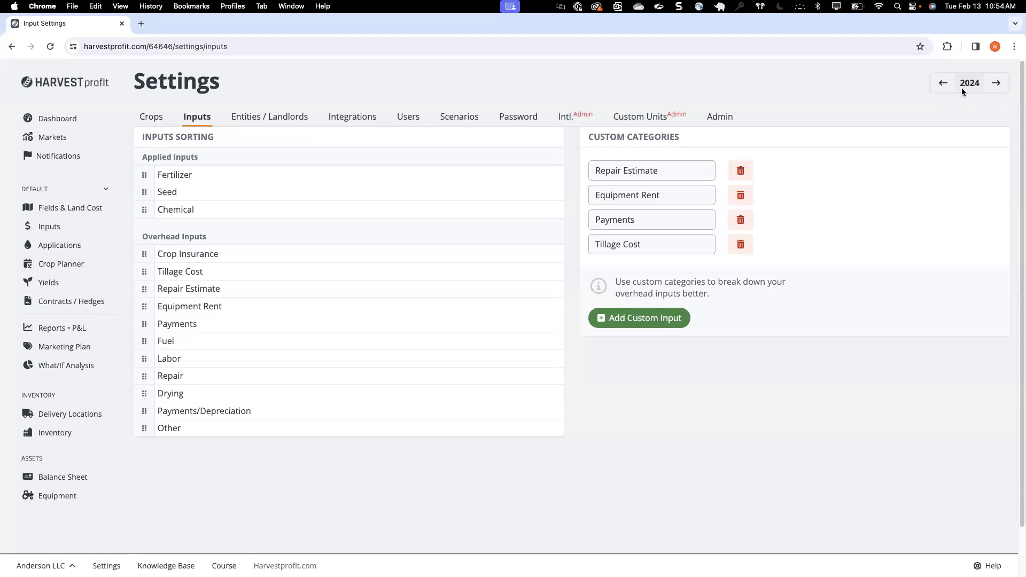
Step: View the selectable budget years, and open the help answers with the support contact information
{"action": "left_click", "coordinate": [970, 87]}
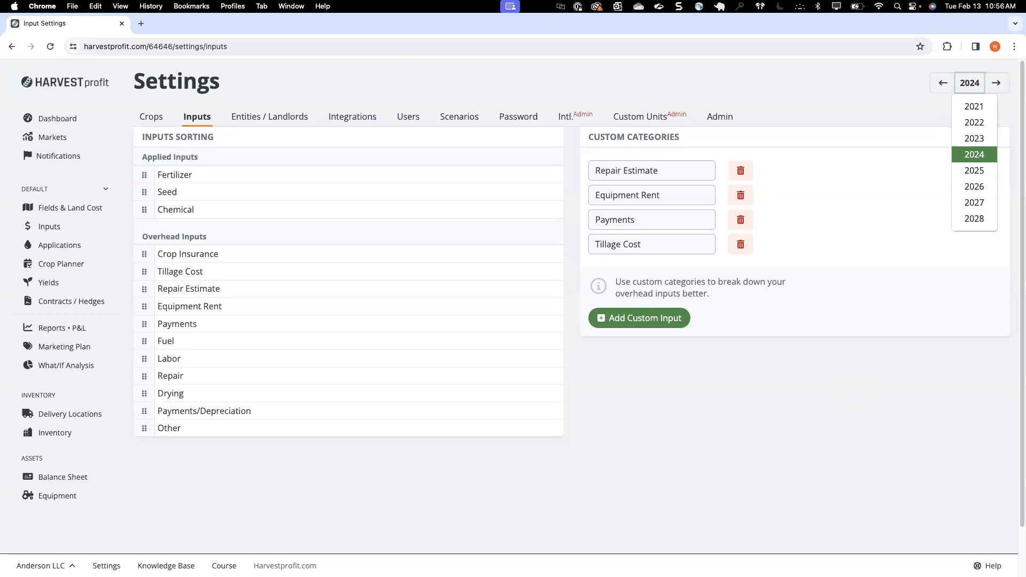
{"action": "left_click", "coordinate": [988, 565]}
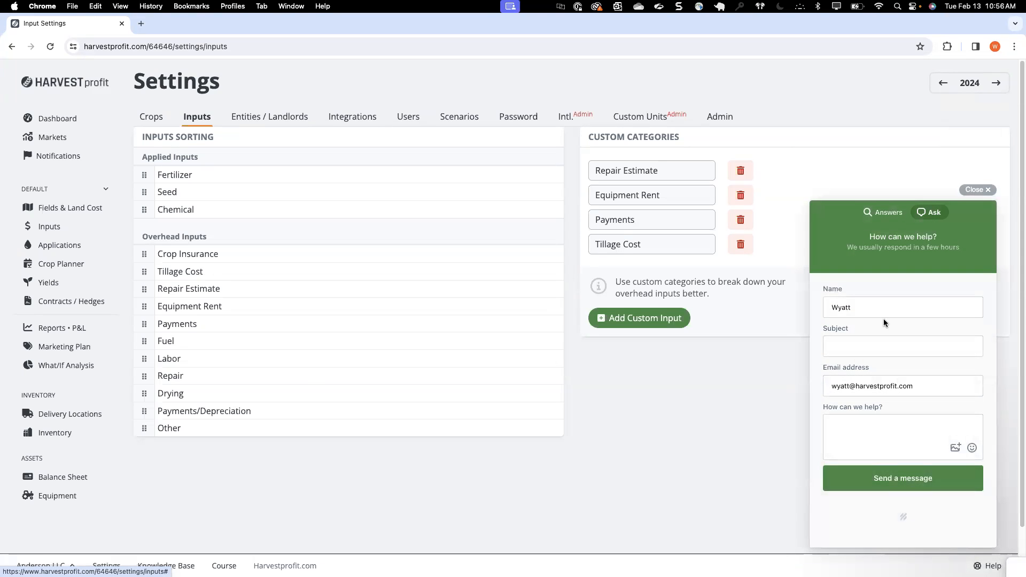
{"action": "left_click", "coordinate": [884, 213]}
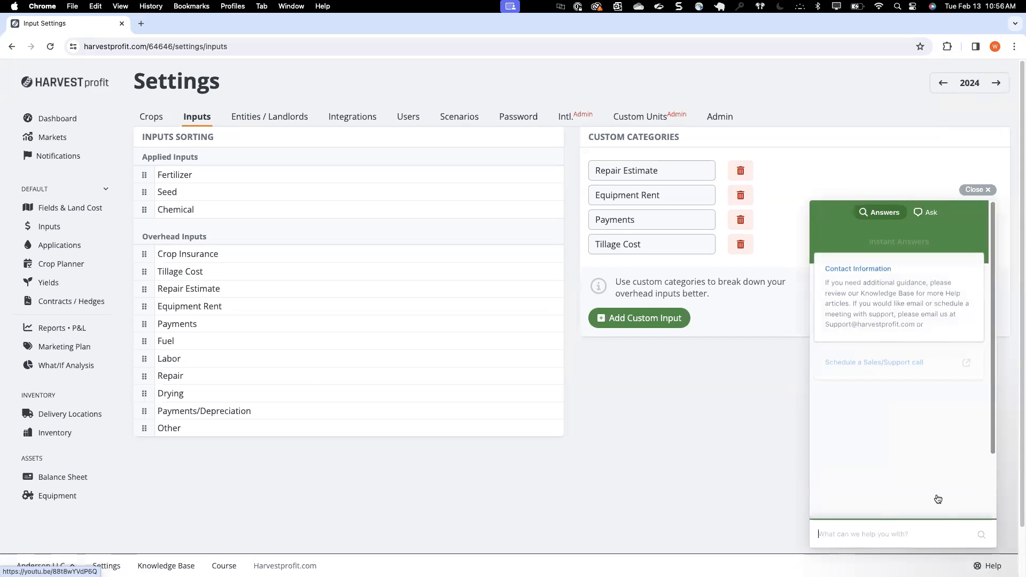